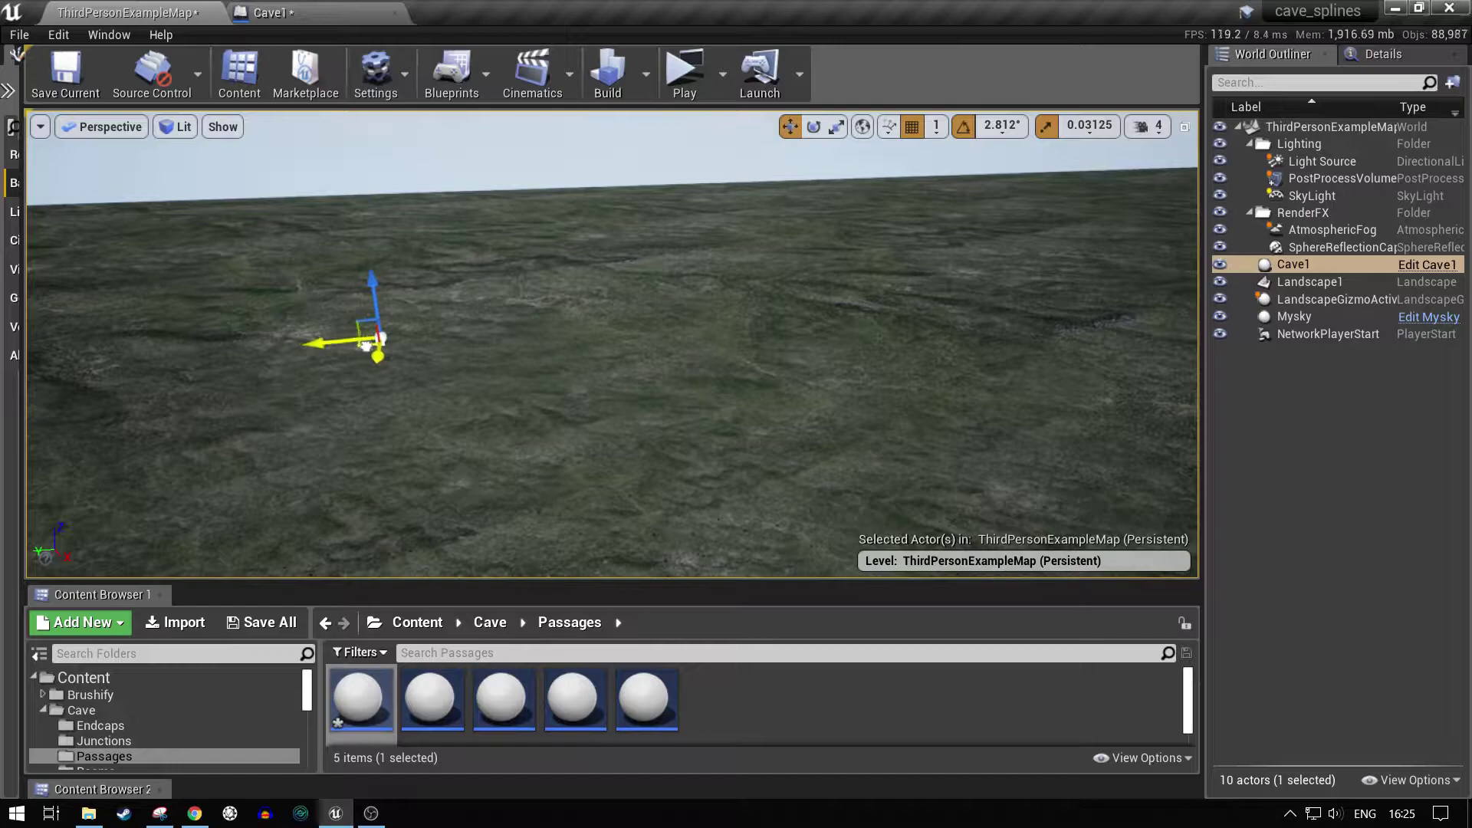
- Stretch the end spline point of Cave1 away from its start to form the first straight passage section
mouse_move(558, 355)
right_mouse_down()
mouse_move(587, 399)
mouse_move(736, 410)
mouse_move(584, 358)
right_mouse_up()
key("a")
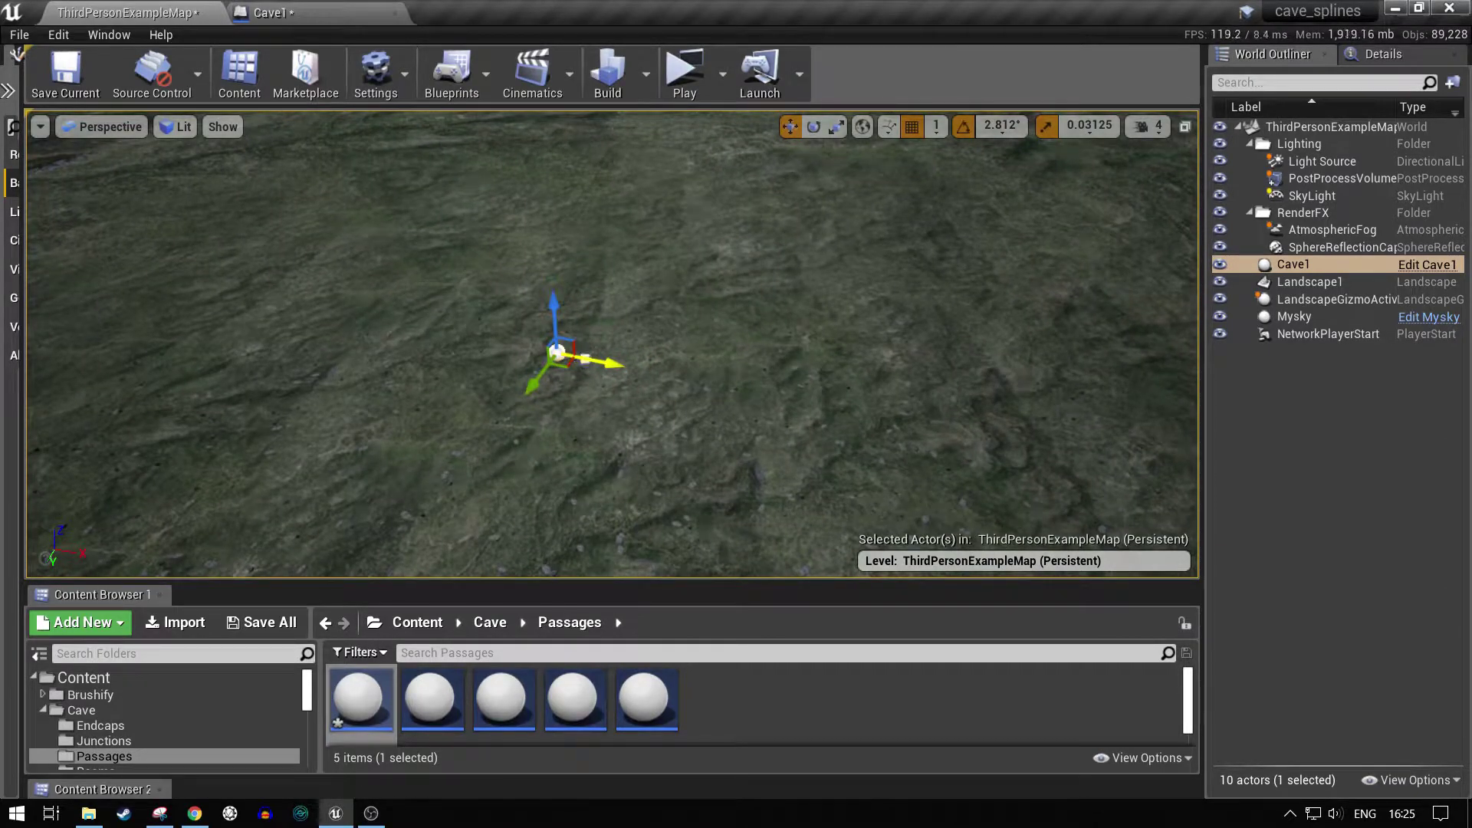
key("s")
right_click_drag(585, 359, 634, 433)
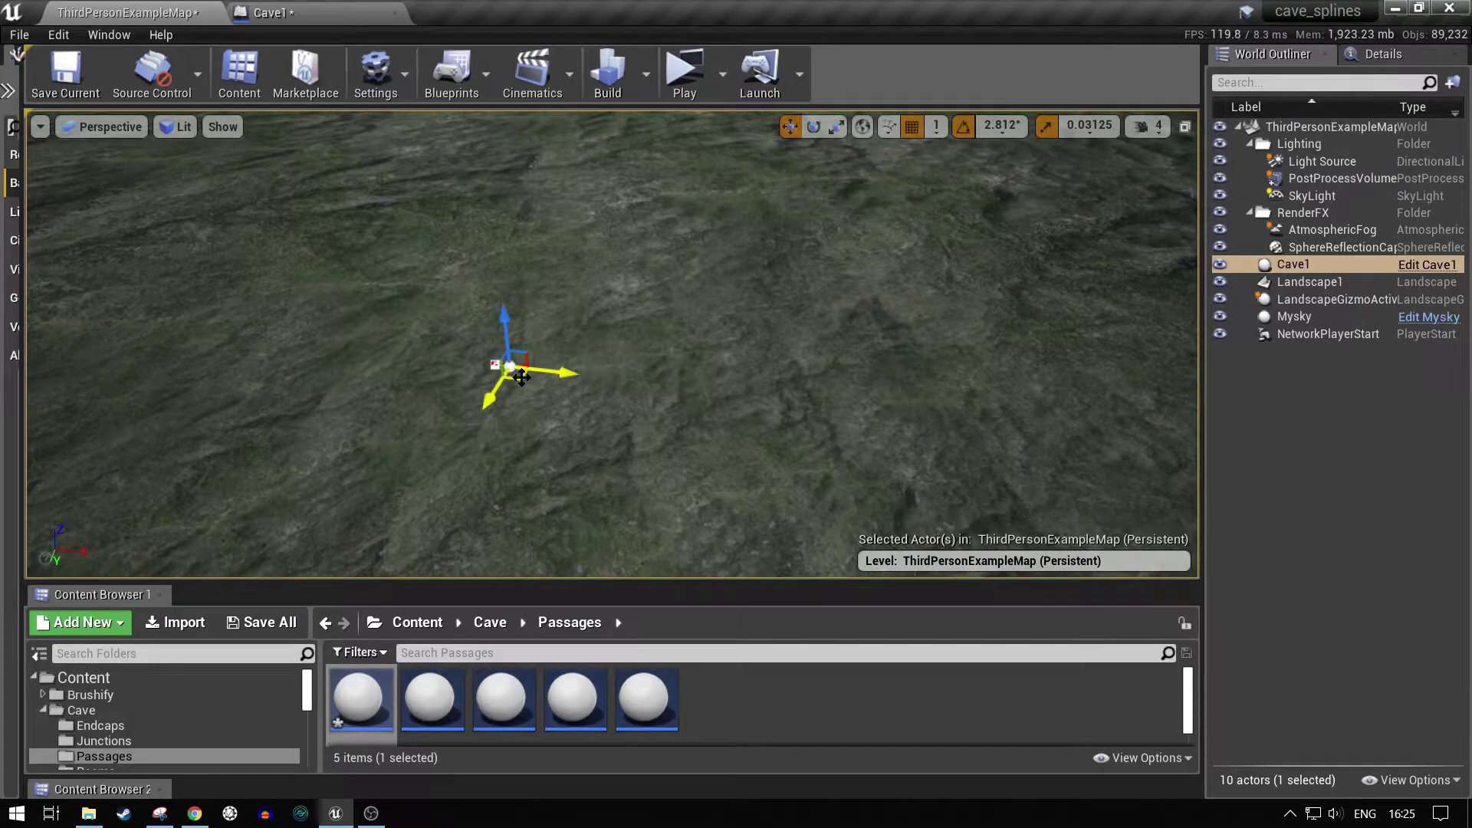
left_click_drag(1017, 424, 1062, 424)
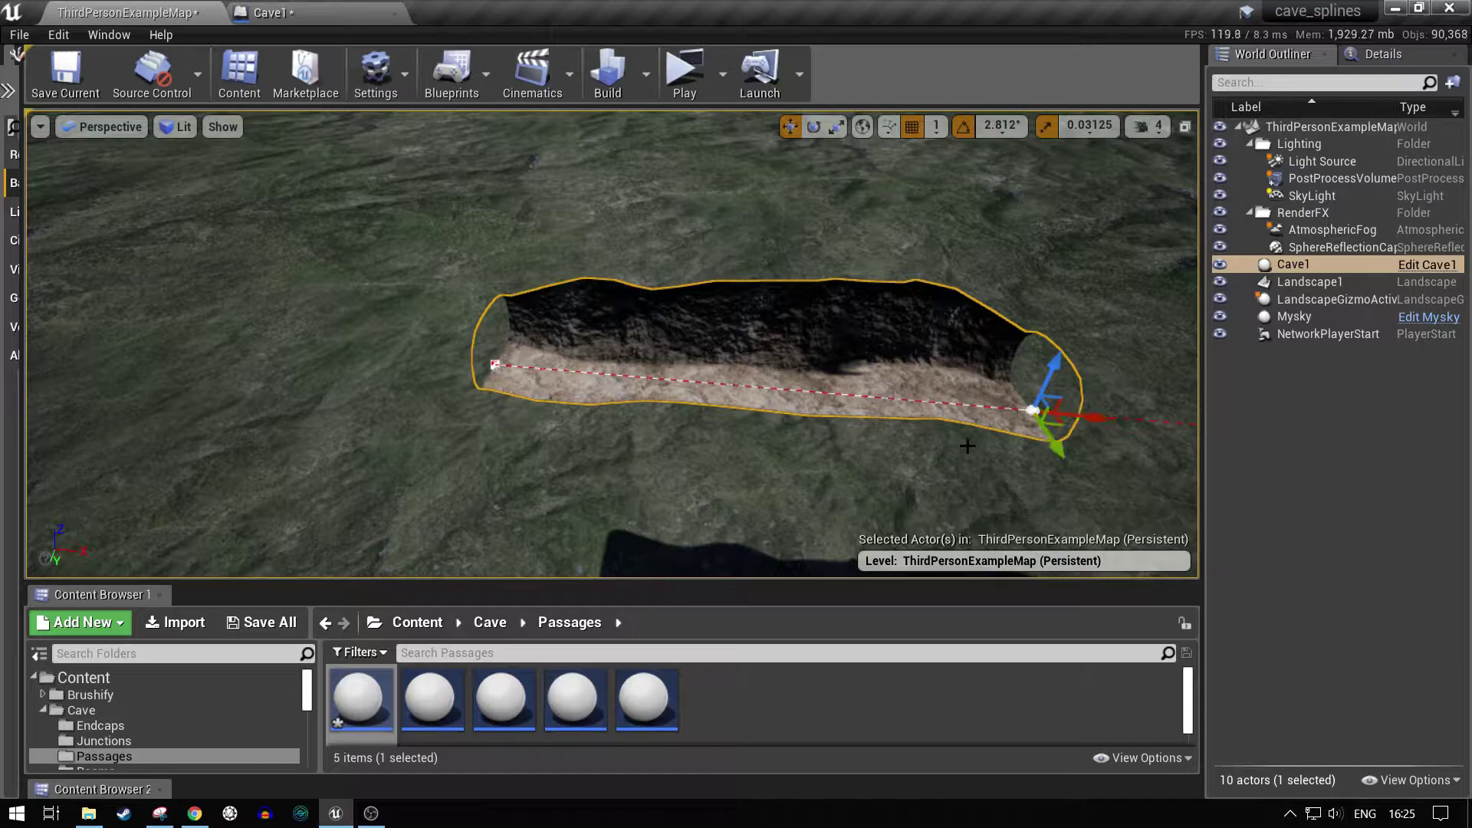
- Extend the Cave1 passage along a curve with two more spline points and fine-tune the position of its end point
right_click_drag(1061, 421, 940, 456)
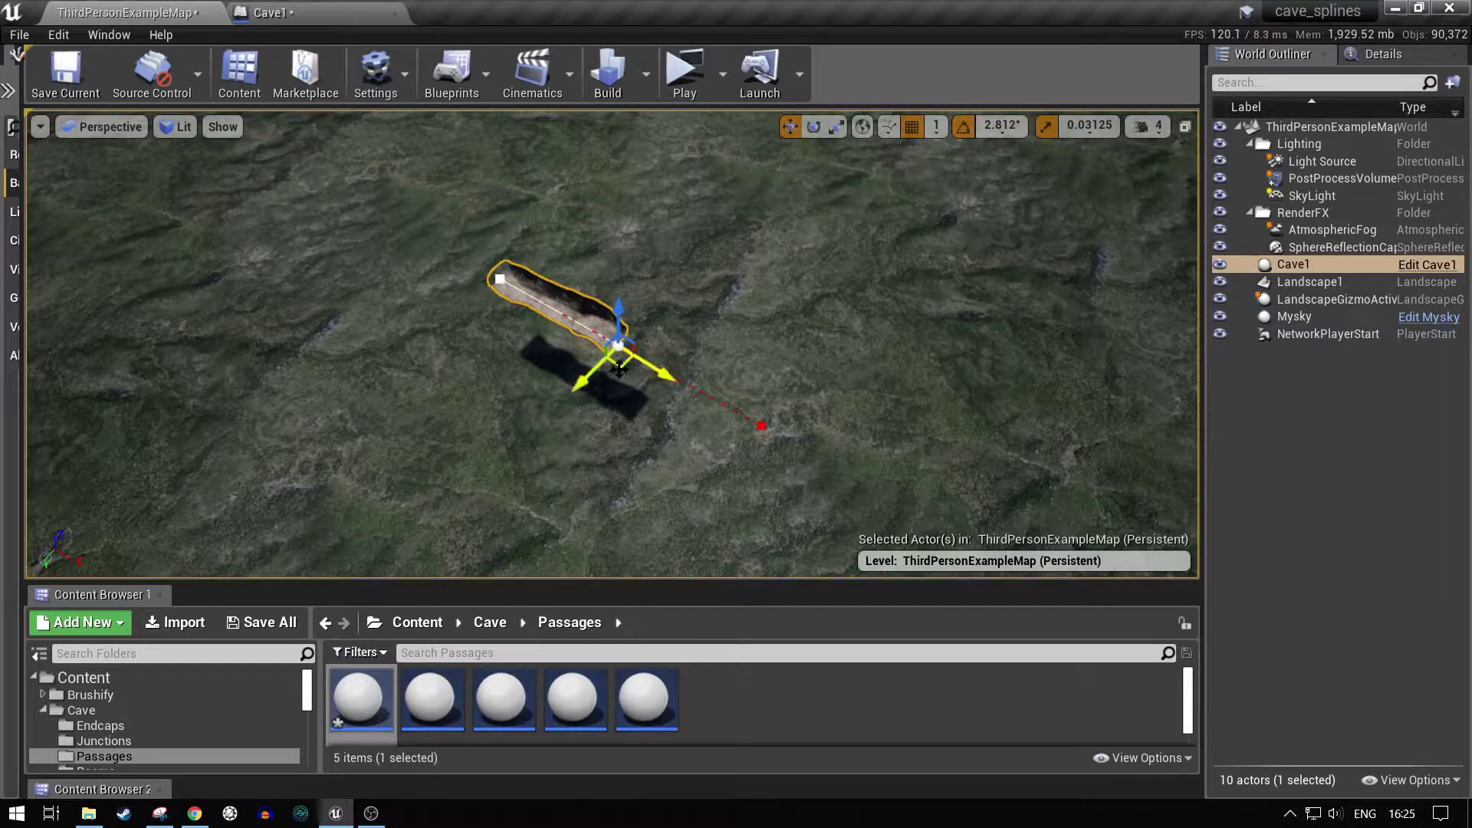
left_click_drag(620, 363, 793, 371, "alt")
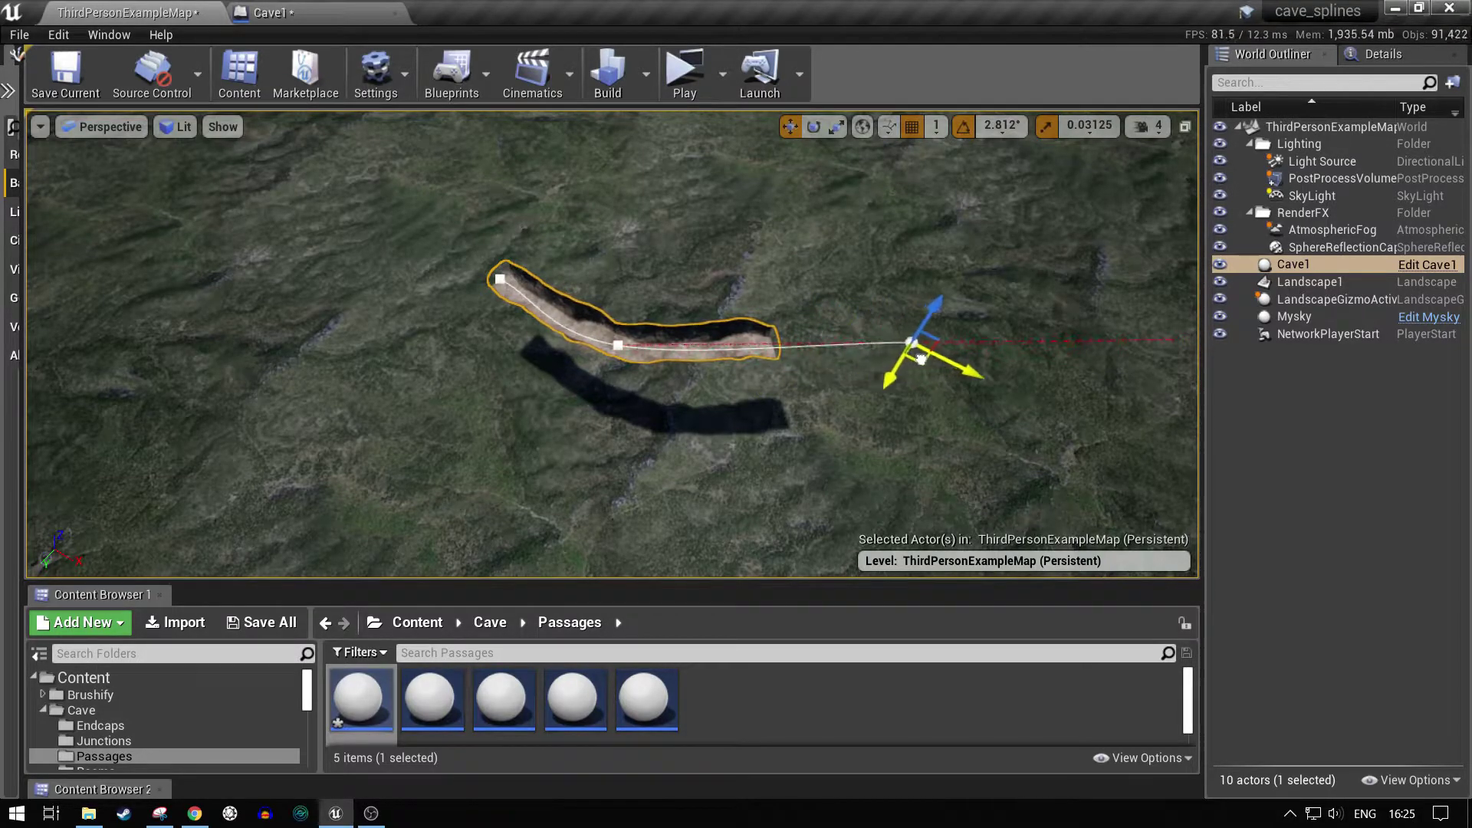
left_click_drag(941, 360, 1145, 441, "alt")
mouse_move(1007, 458)
right_mouse_down()
mouse_move(1132, 437)
mouse_move(1085, 441)
mouse_move(1078, 461)
mouse_move(1093, 457)
mouse_move(1005, 456)
right_mouse_up()
right_click_drag(825, 460, 815, 464)
left_click_drag(586, 449, 463, 438)
mouse_move(463, 438)
right_mouse_down()
mouse_move(406, 433)
mouse_move(463, 453)
right_mouse_up()
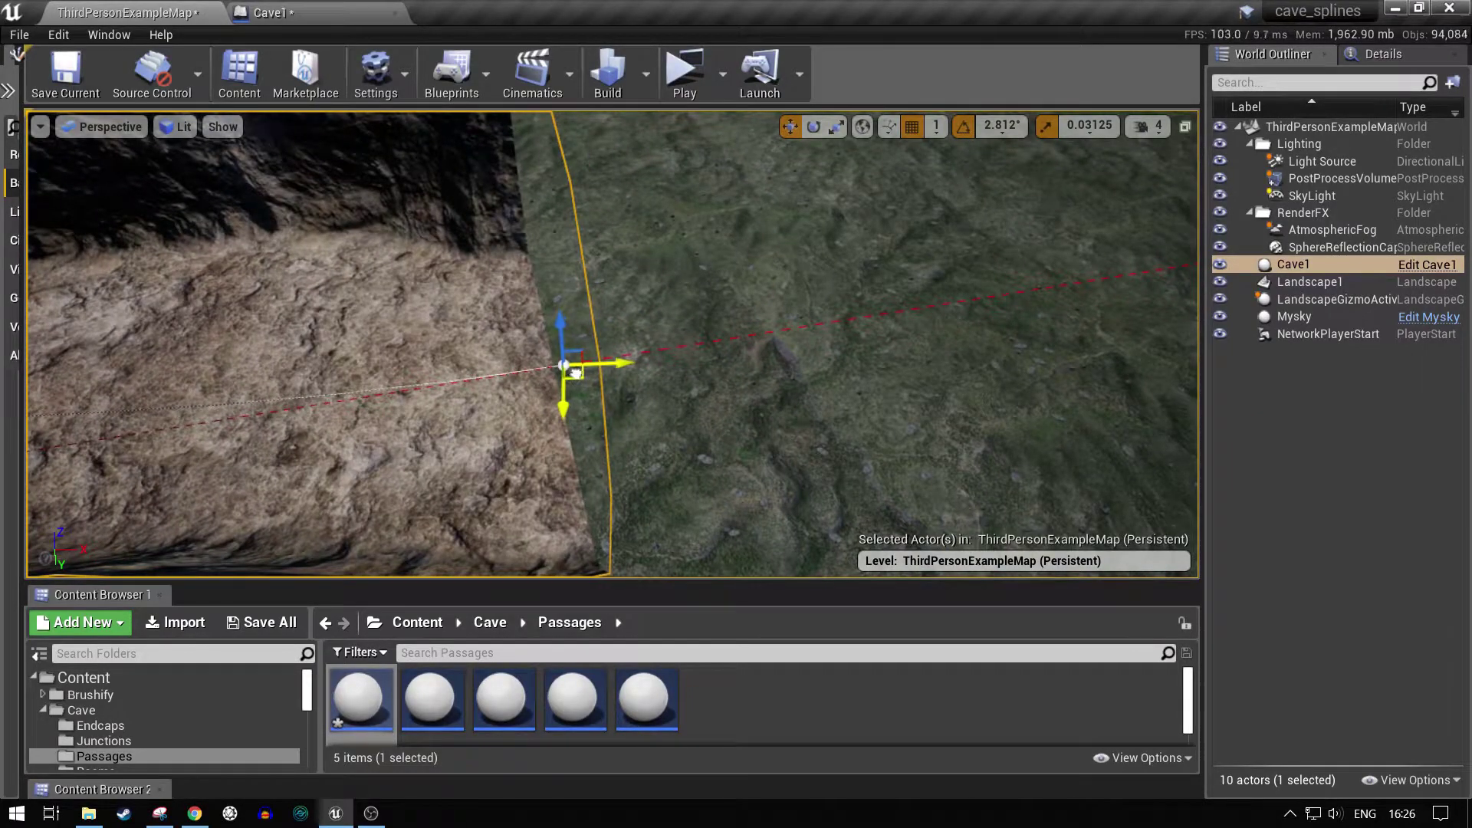
left_click_drag(573, 374, 568, 377)
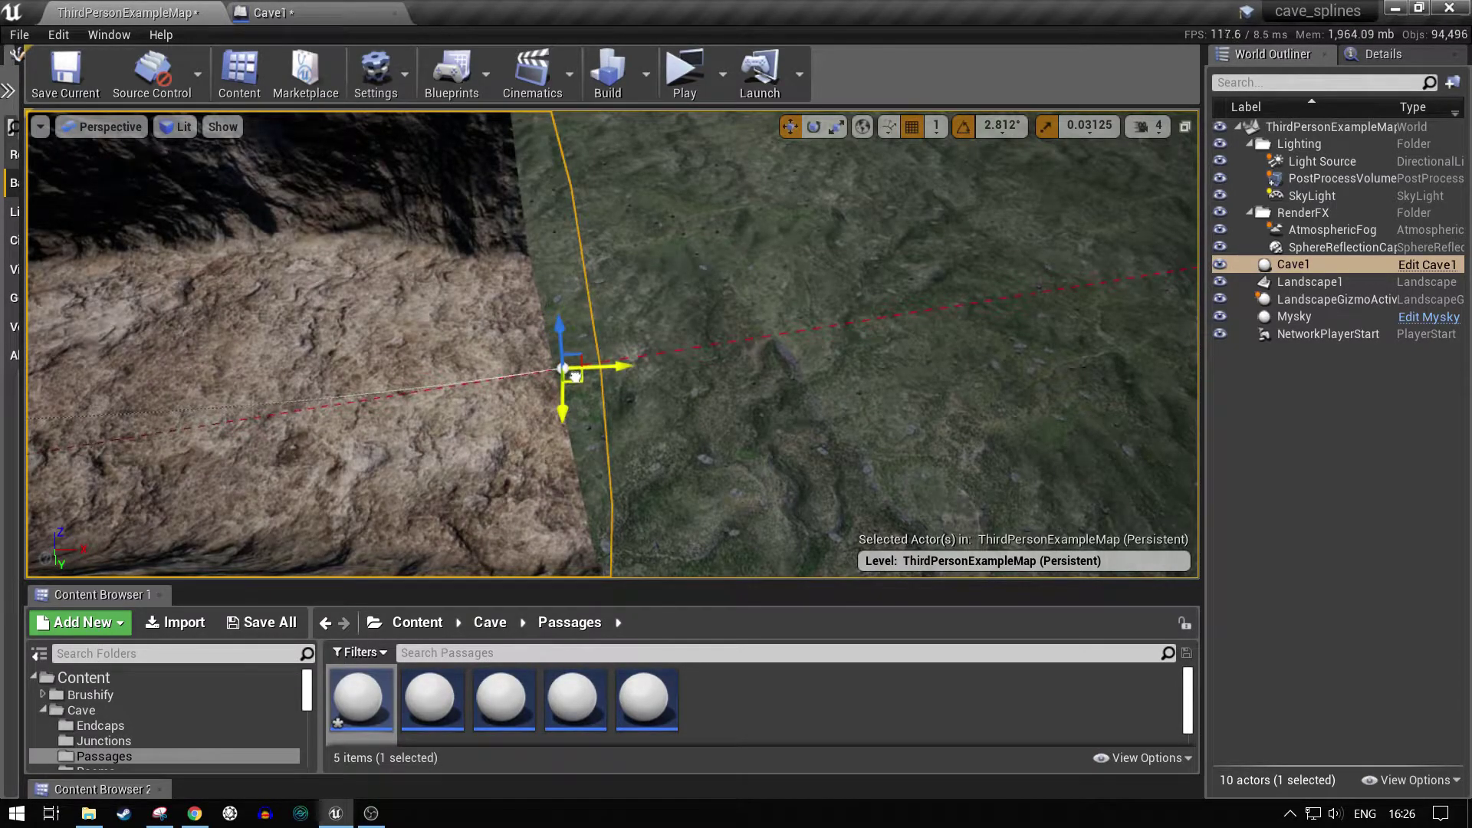
mouse_move(576, 377)
right_mouse_down()
mouse_move(594, 371)
mouse_move(536, 374)
mouse_move(556, 376)
right_mouse_up()
key("s")
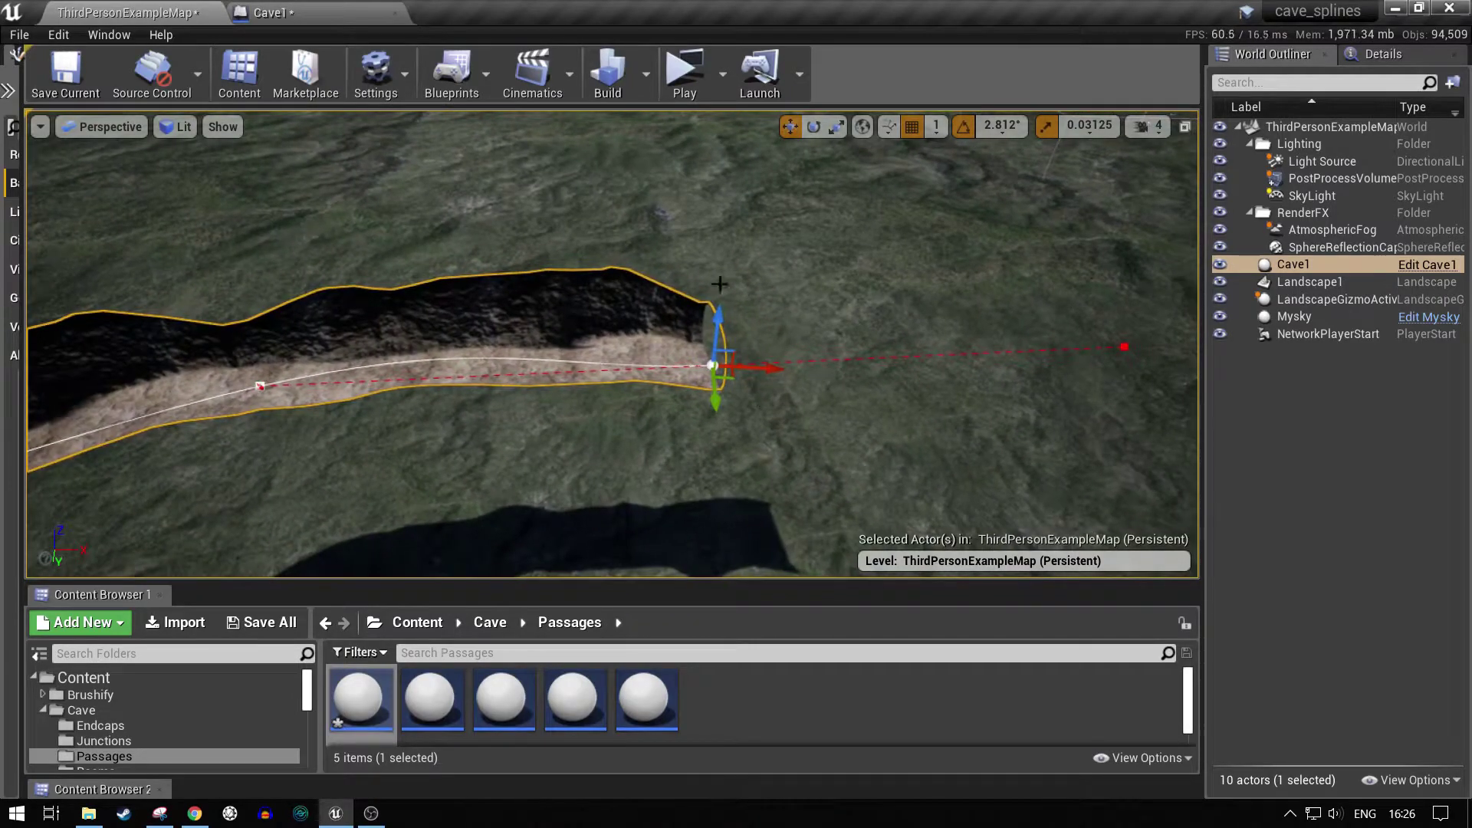
- Set Cave1's cave room to L_Room5 and add the room at the end of the passage
left_click(1384, 54)
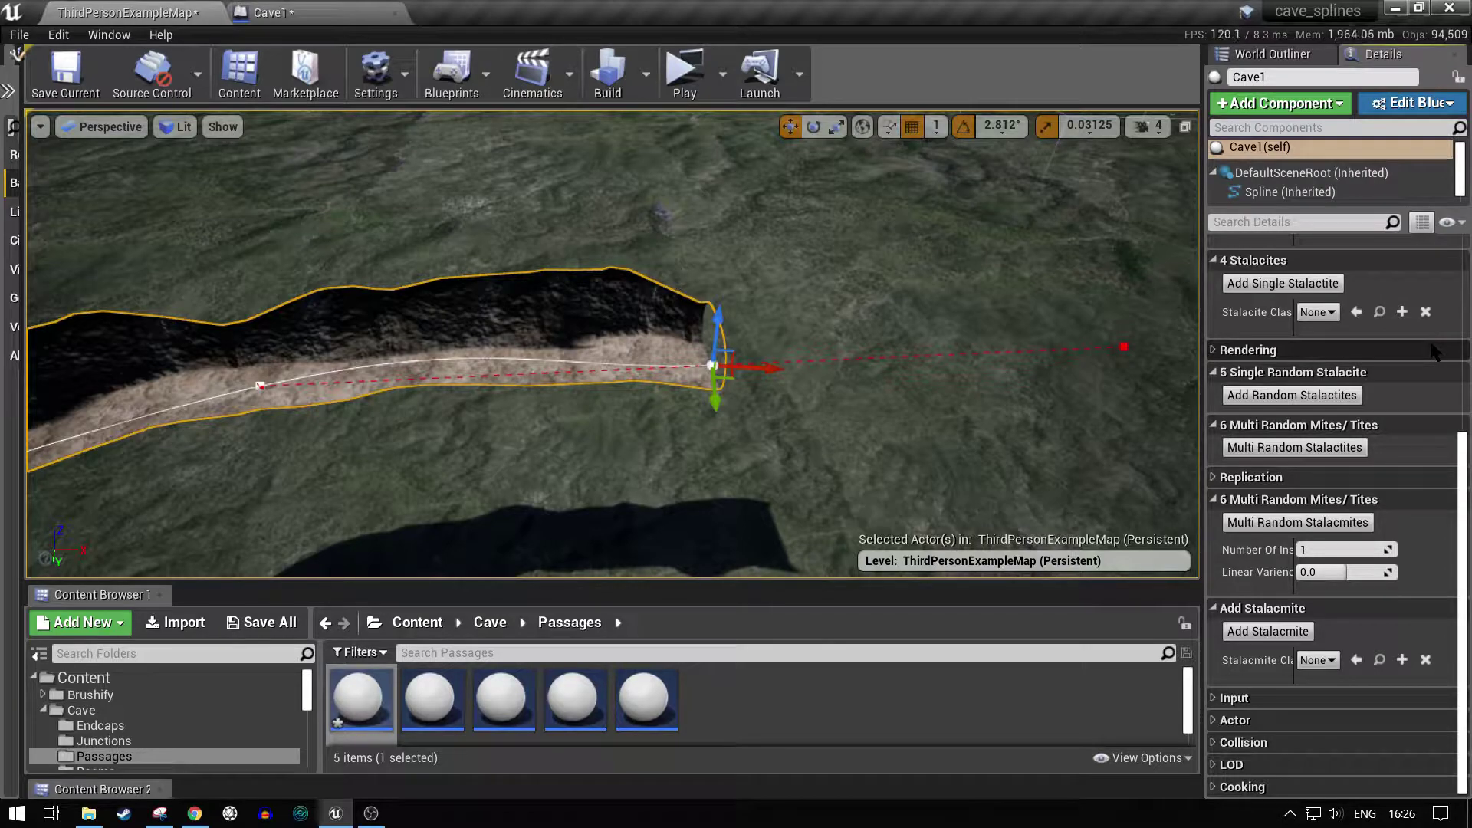
scroll(1413, 460, "up", 8)
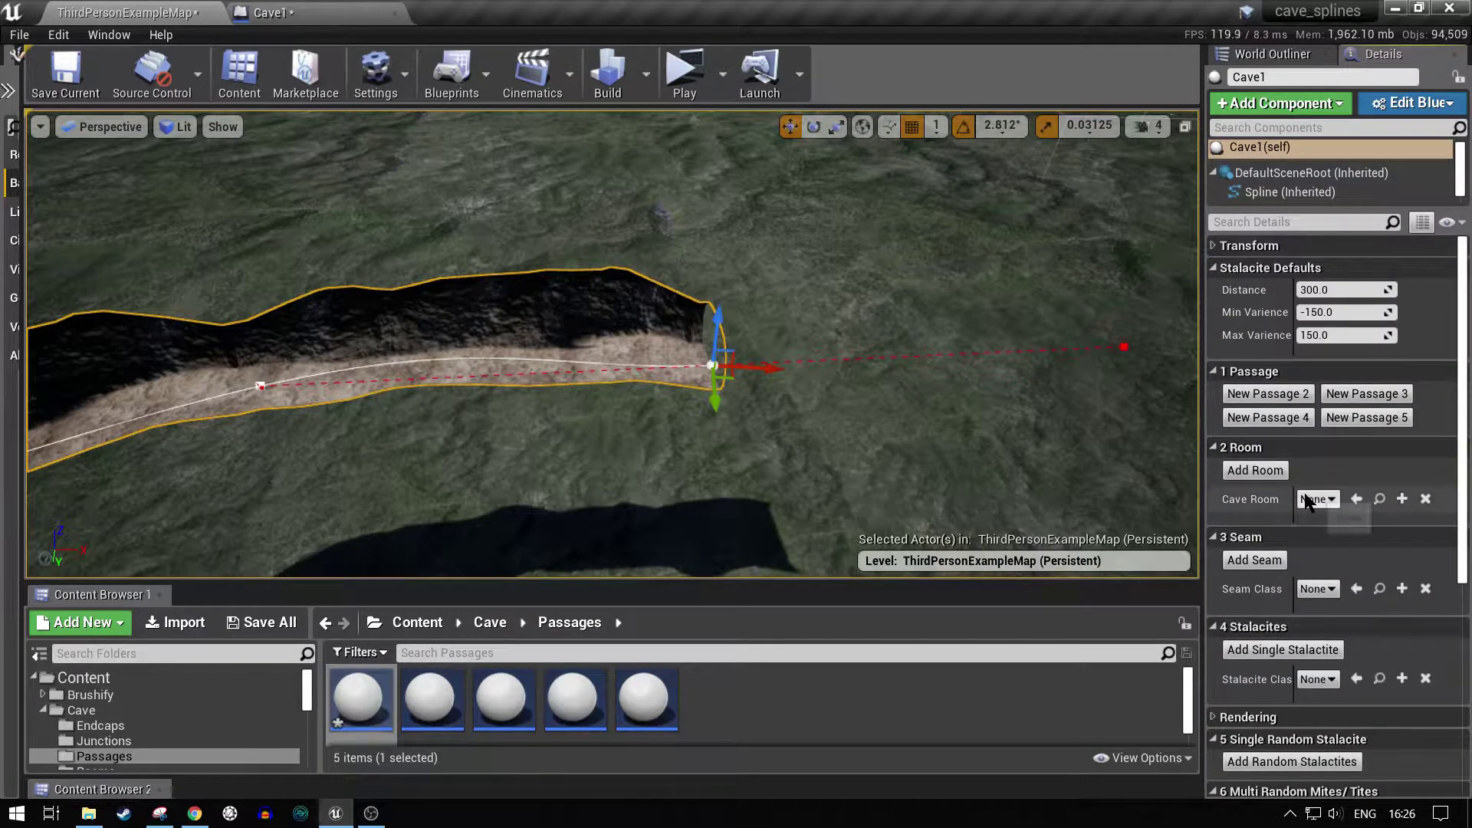
left_click(1316, 499)
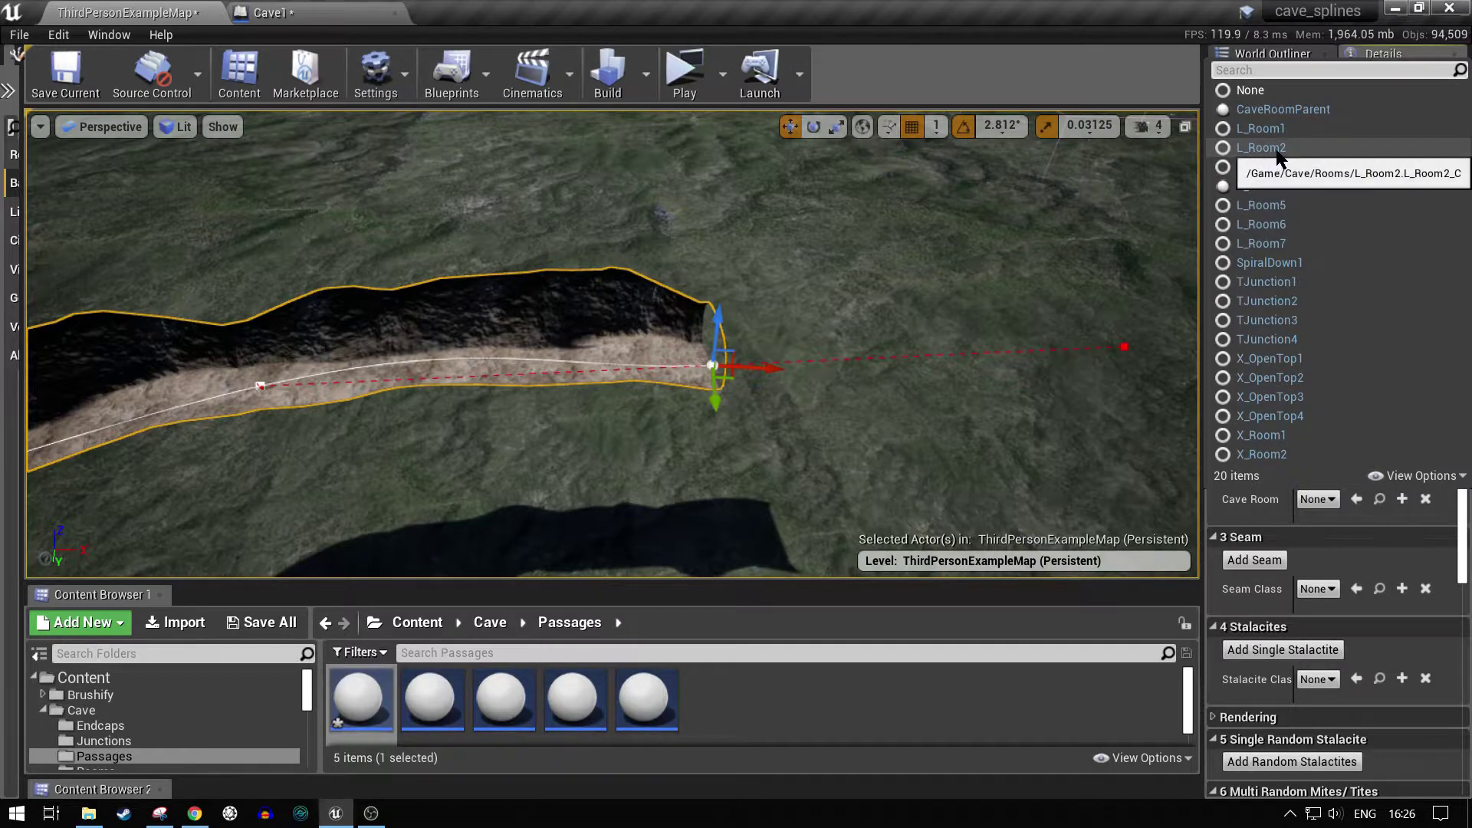
left_click(1296, 197)
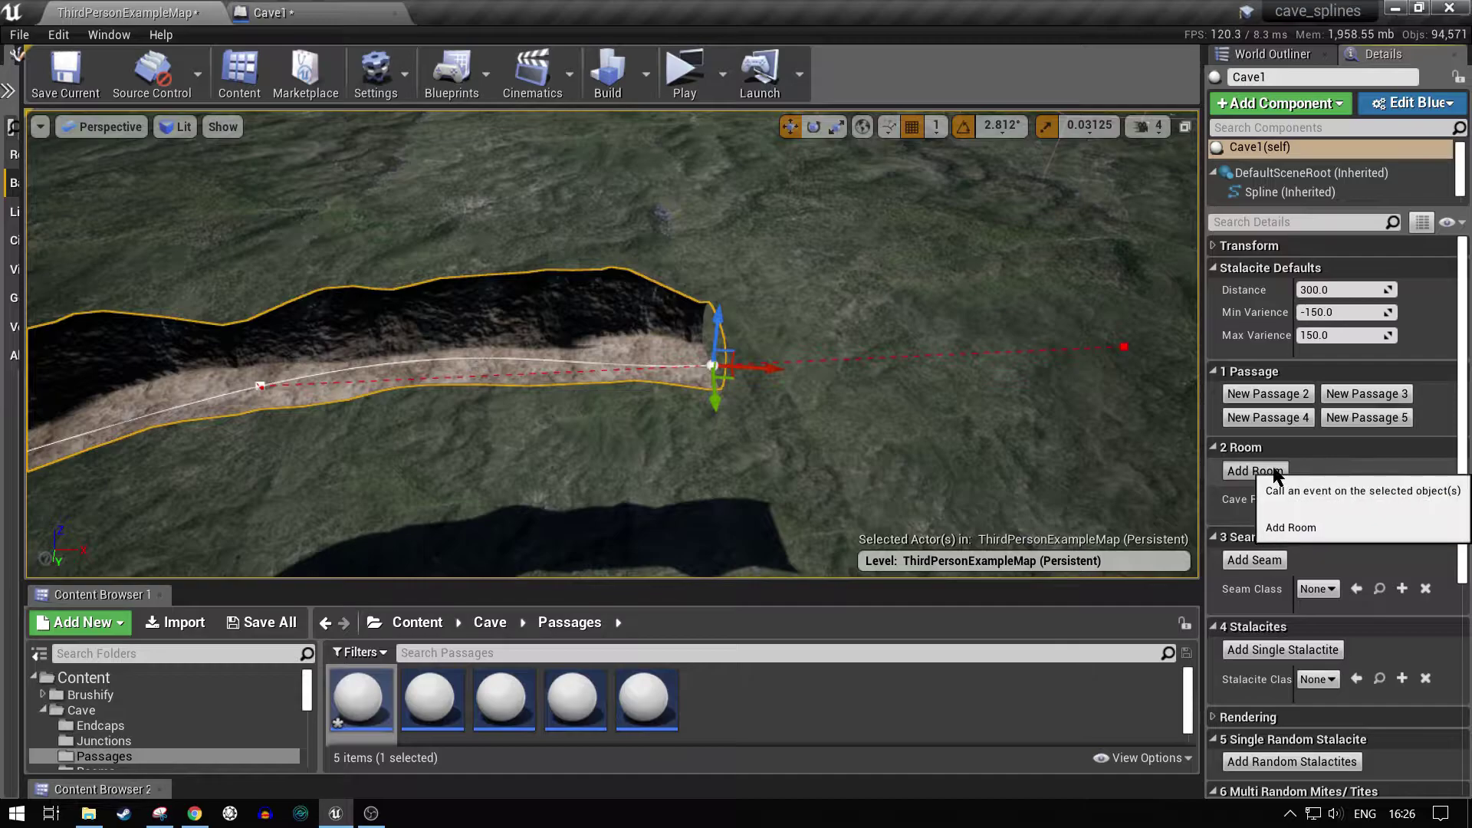
left_click(1256, 470)
- Select L_Room5, set its seams class to SeamCover2 and add a seam cover where the room meets the passage
mouse_move(677, 472)
right_mouse_down()
mouse_move(936, 483)
mouse_move(674, 460)
mouse_move(714, 453)
mouse_move(701, 467)
right_mouse_up()
right_click_drag(683, 400, 683, 400)
left_click(684, 400)
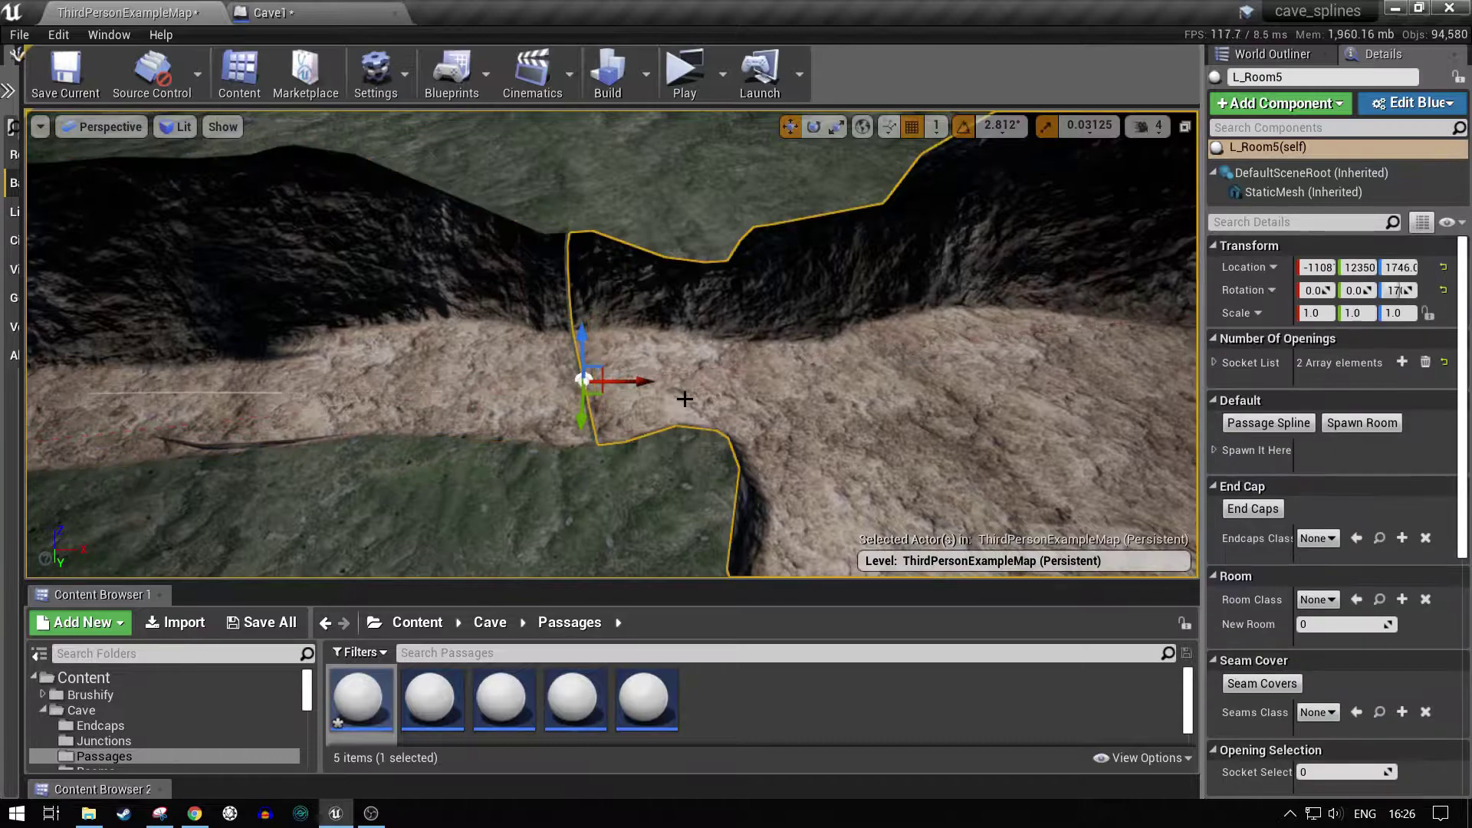
left_click(513, 361)
left_click(725, 366)
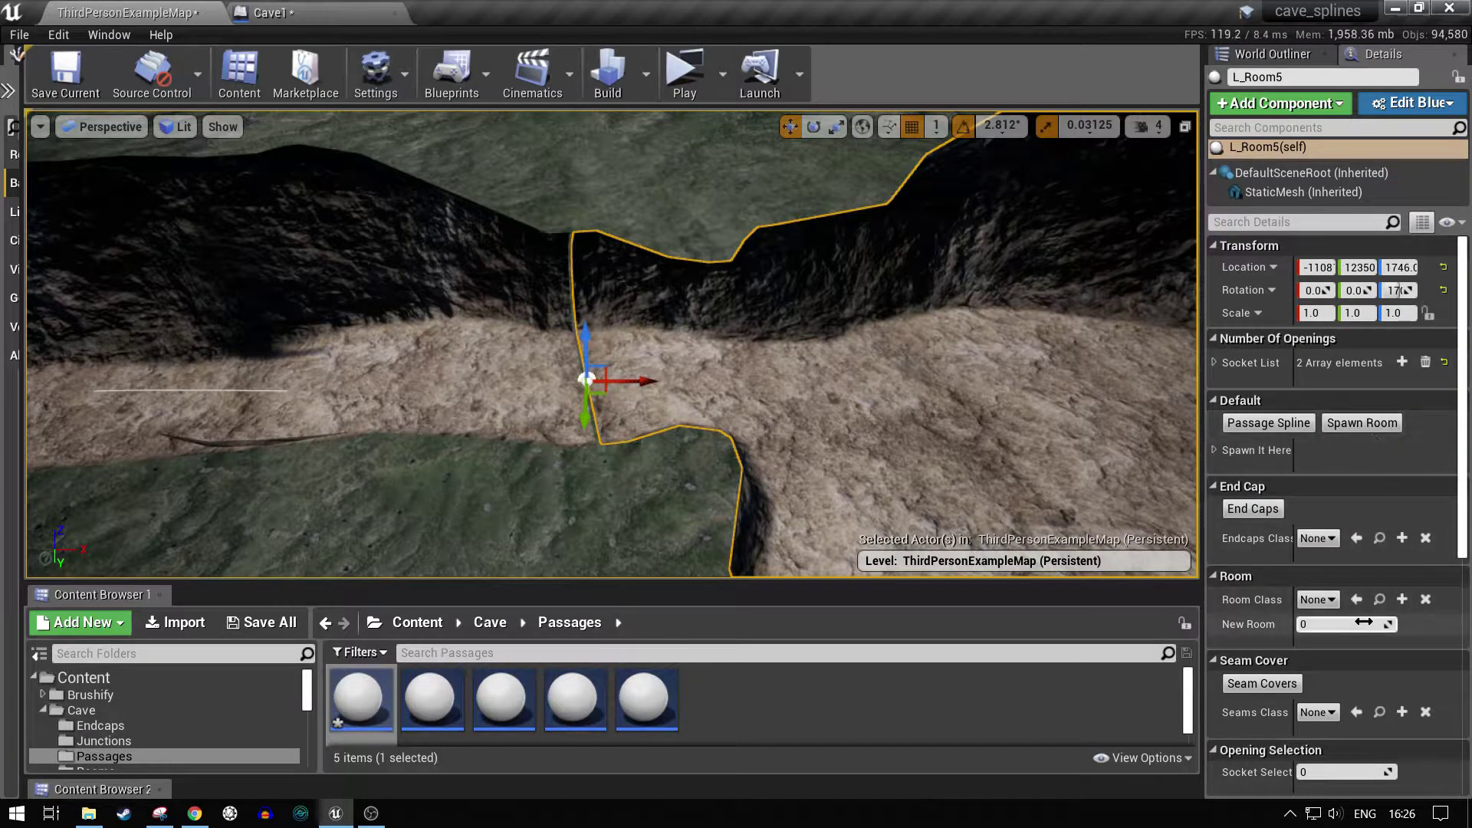
scroll(1359, 629, "down", 5)
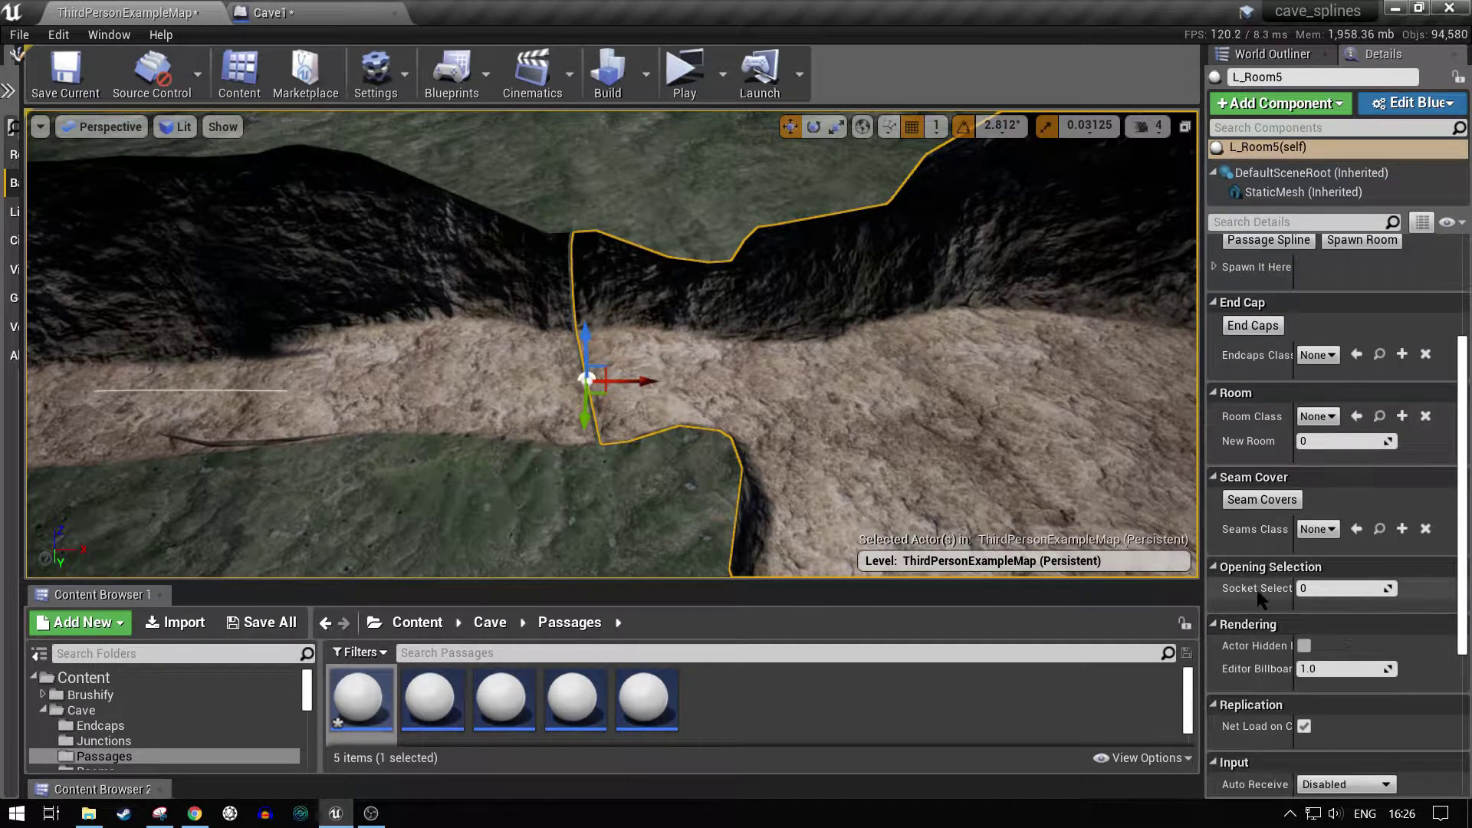
right_click_drag(955, 401, 851, 438)
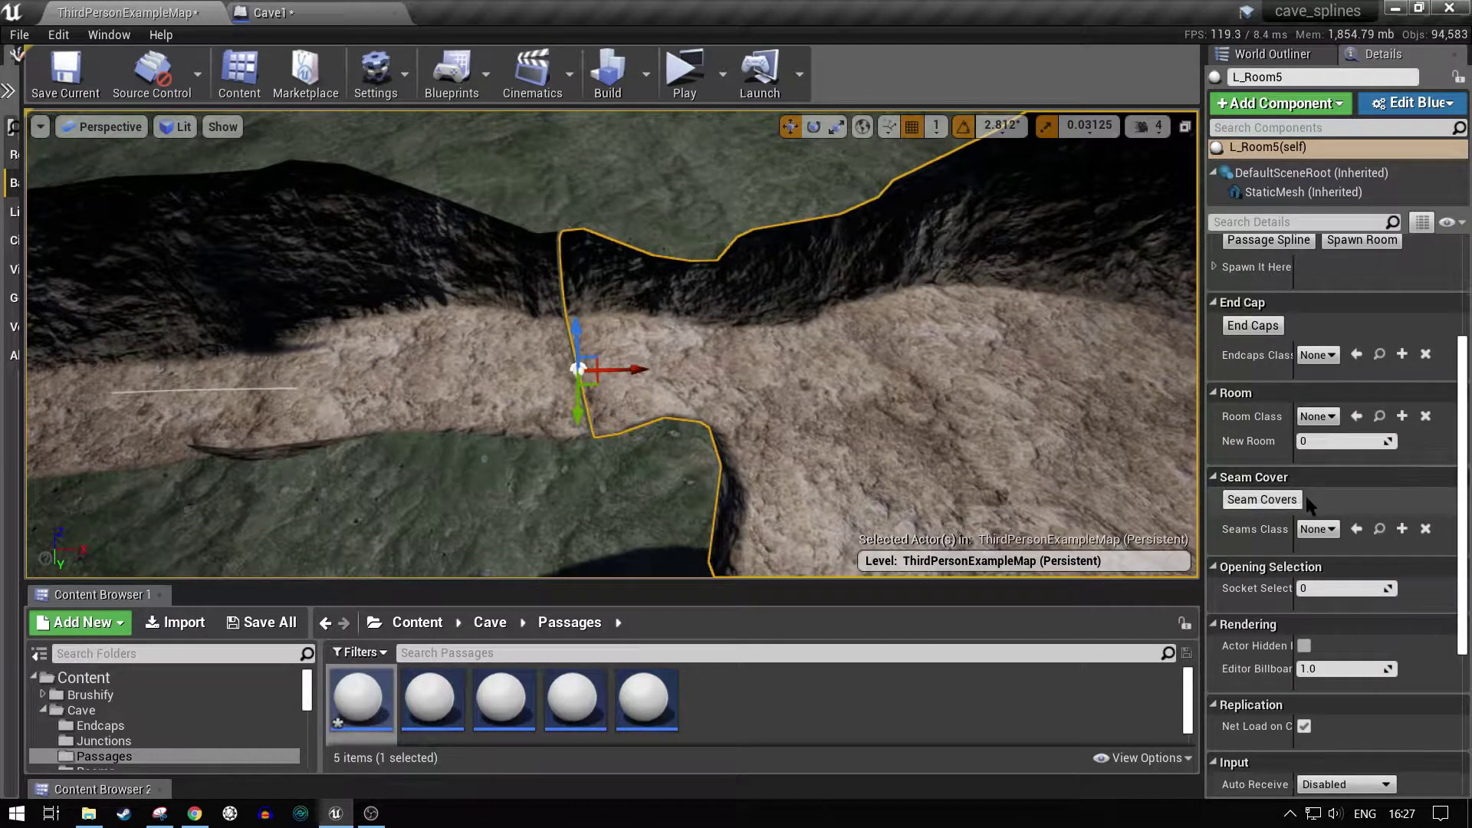
left_click(1317, 529)
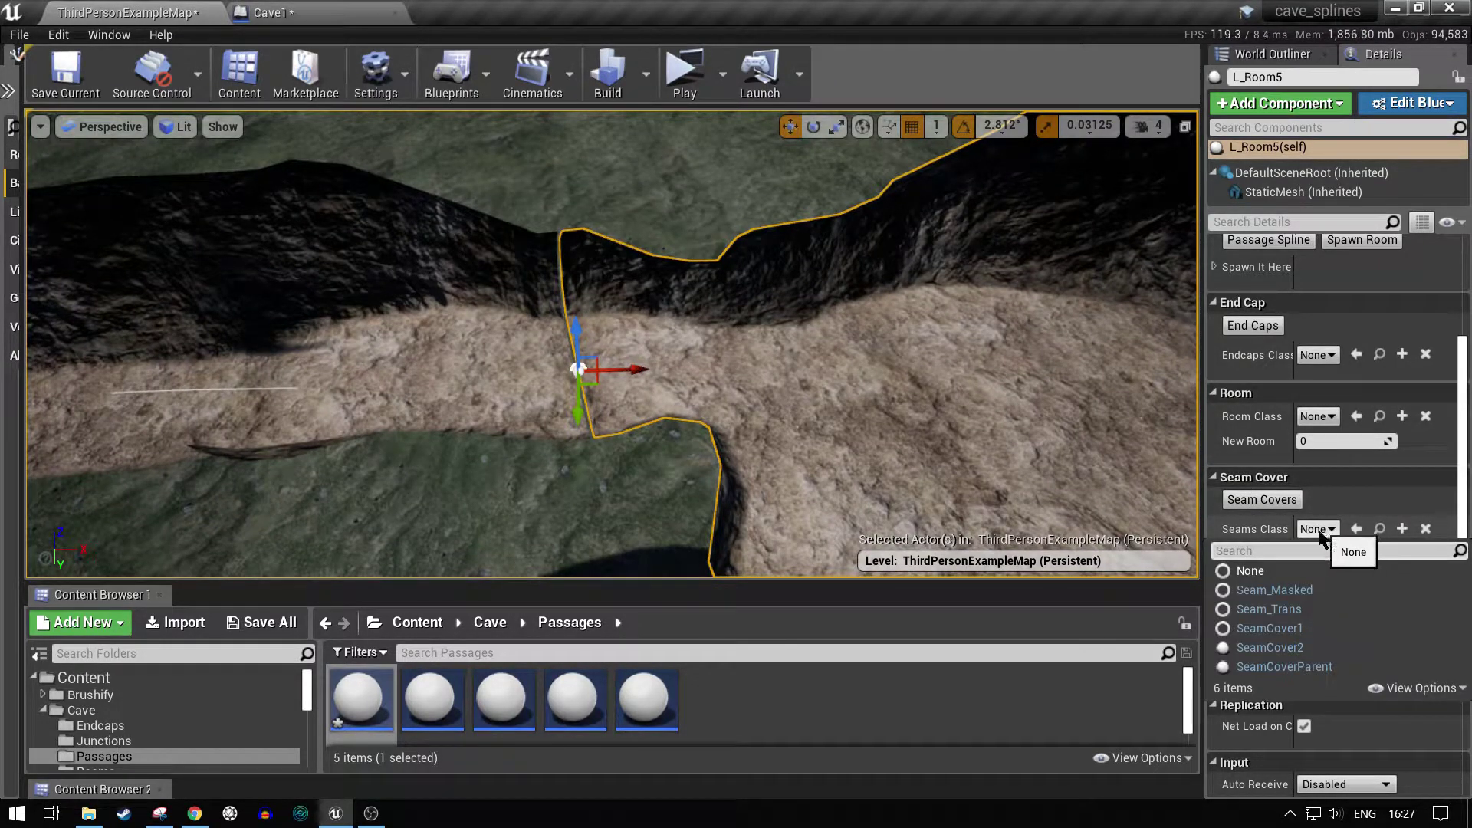
left_click(1270, 648)
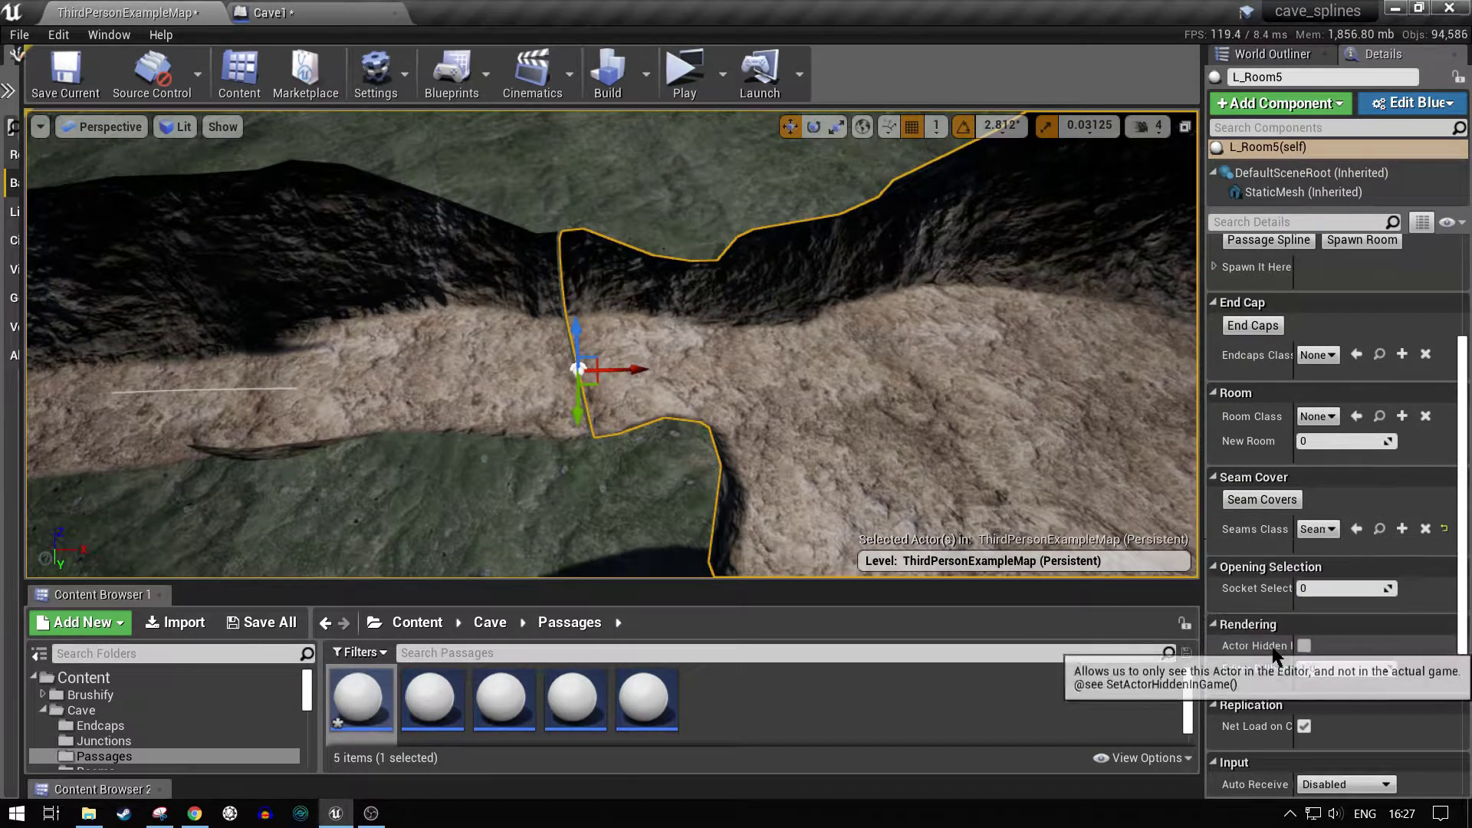
left_click(1262, 499)
- Set the room's socket selection to 1 and add a seam cover at its other opening
right_click_drag(612, 343, 1043, 337)
right_click_drag(571, 276, 429, 414)
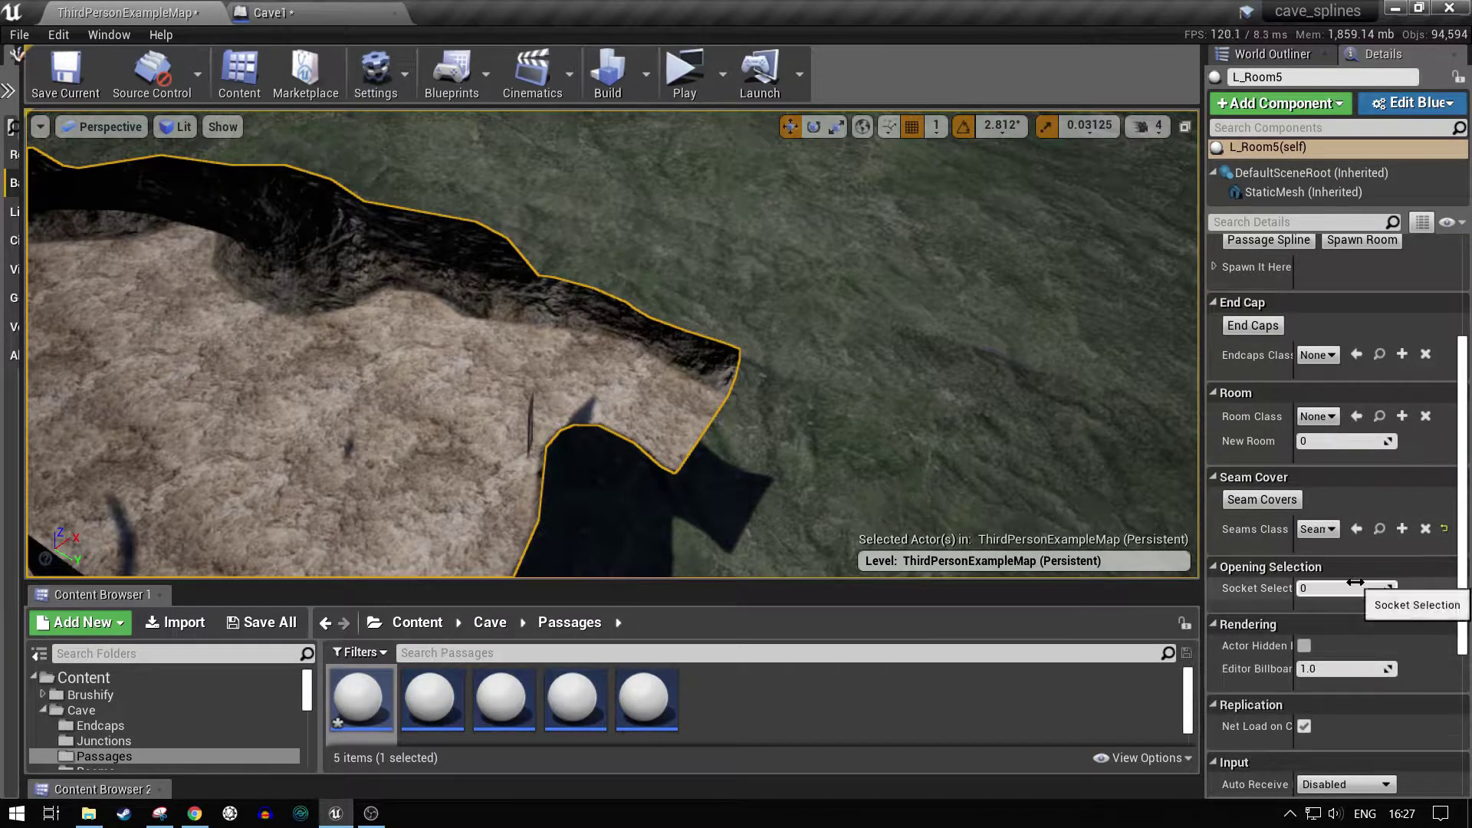
scroll(1354, 578, "down", 5)
scroll(1345, 575, "up", 4)
scroll(1345, 578, "up", 1)
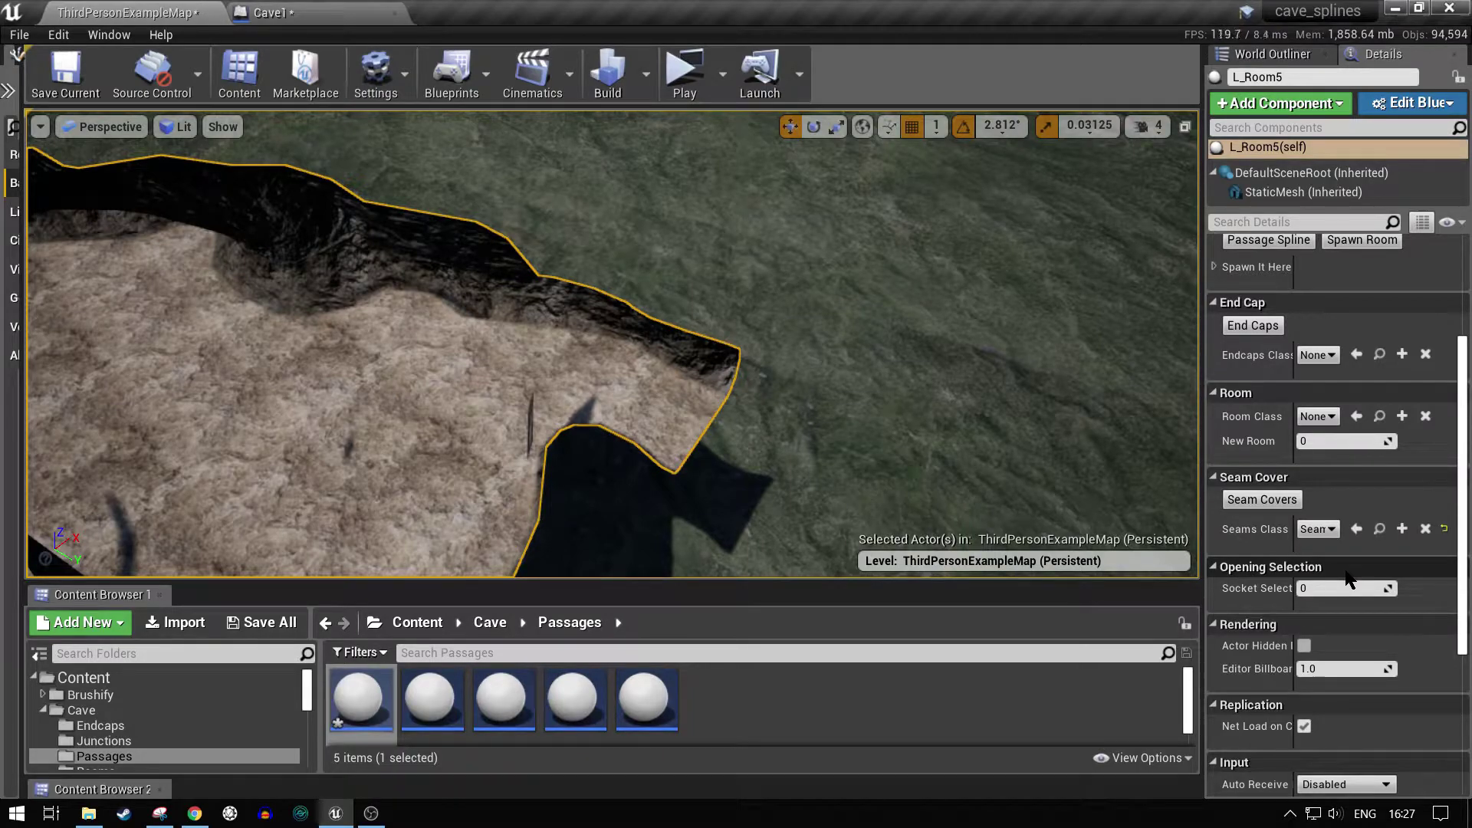
left_click(1324, 590)
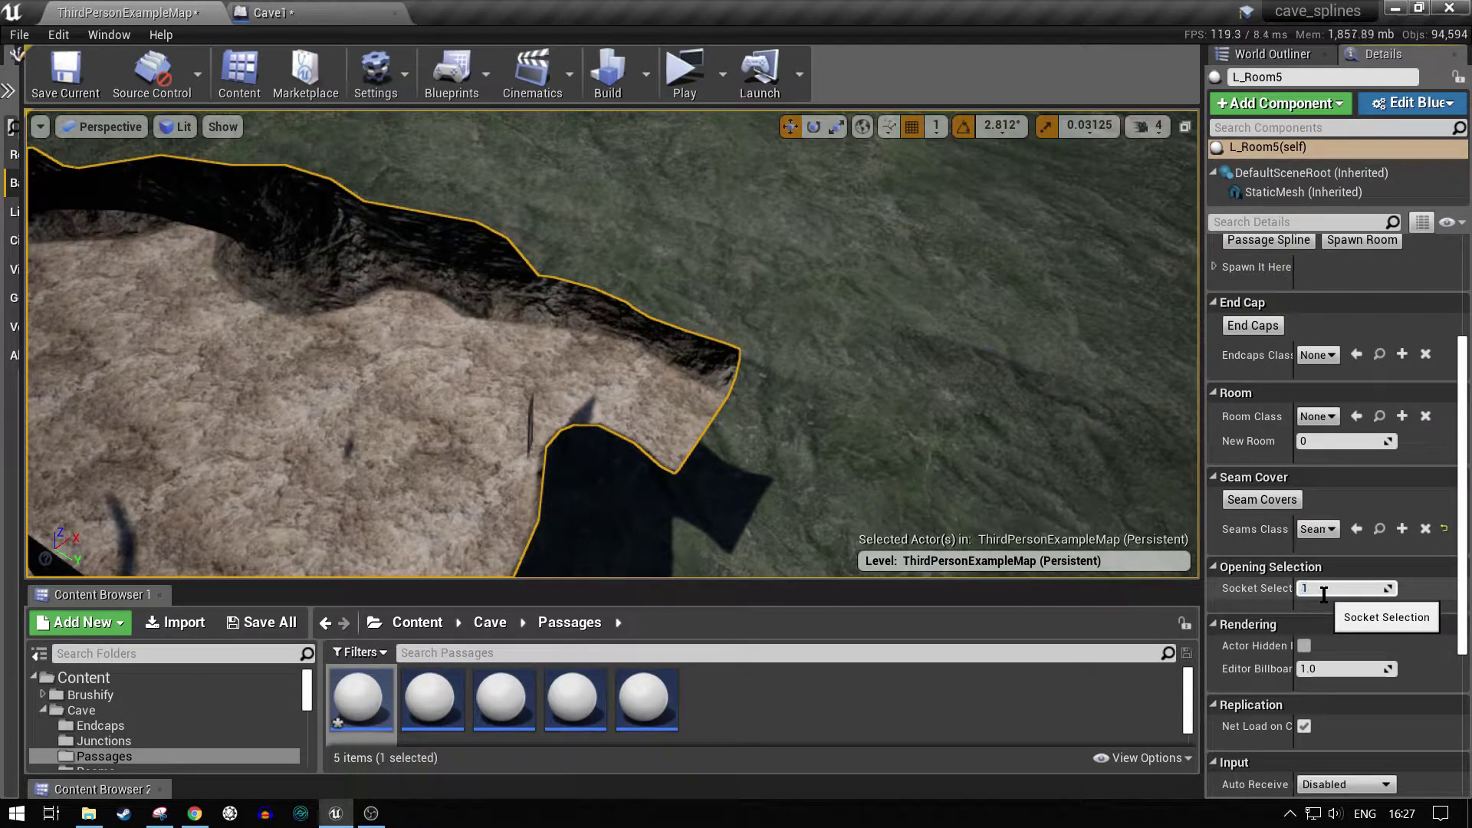
type("1")
key("Return")
left_click(1263, 499)
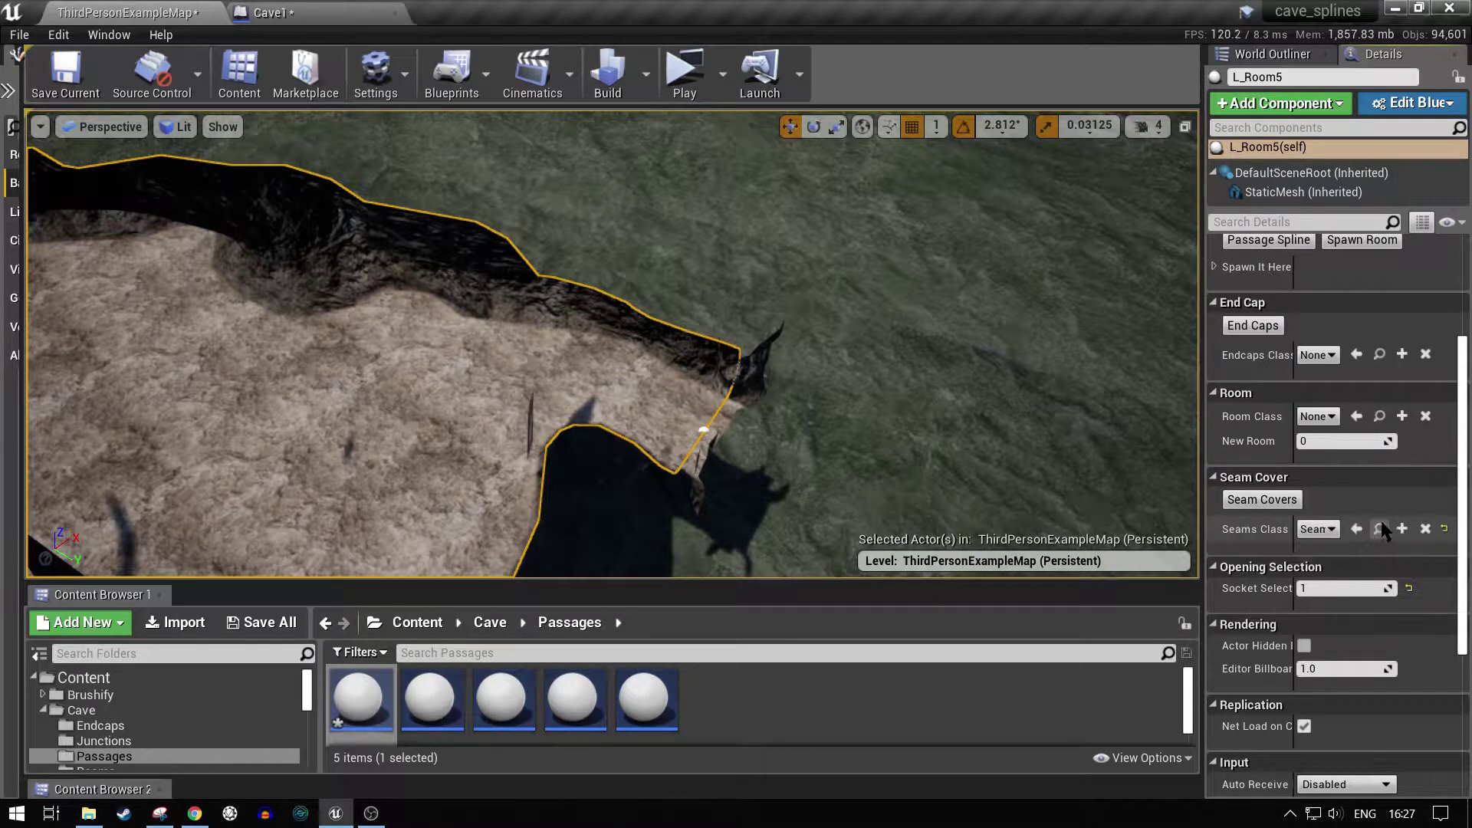
- Spawn a passage spline at the room's open end and pull its end point outward to build a new passage
scroll(1381, 521, "up", 5)
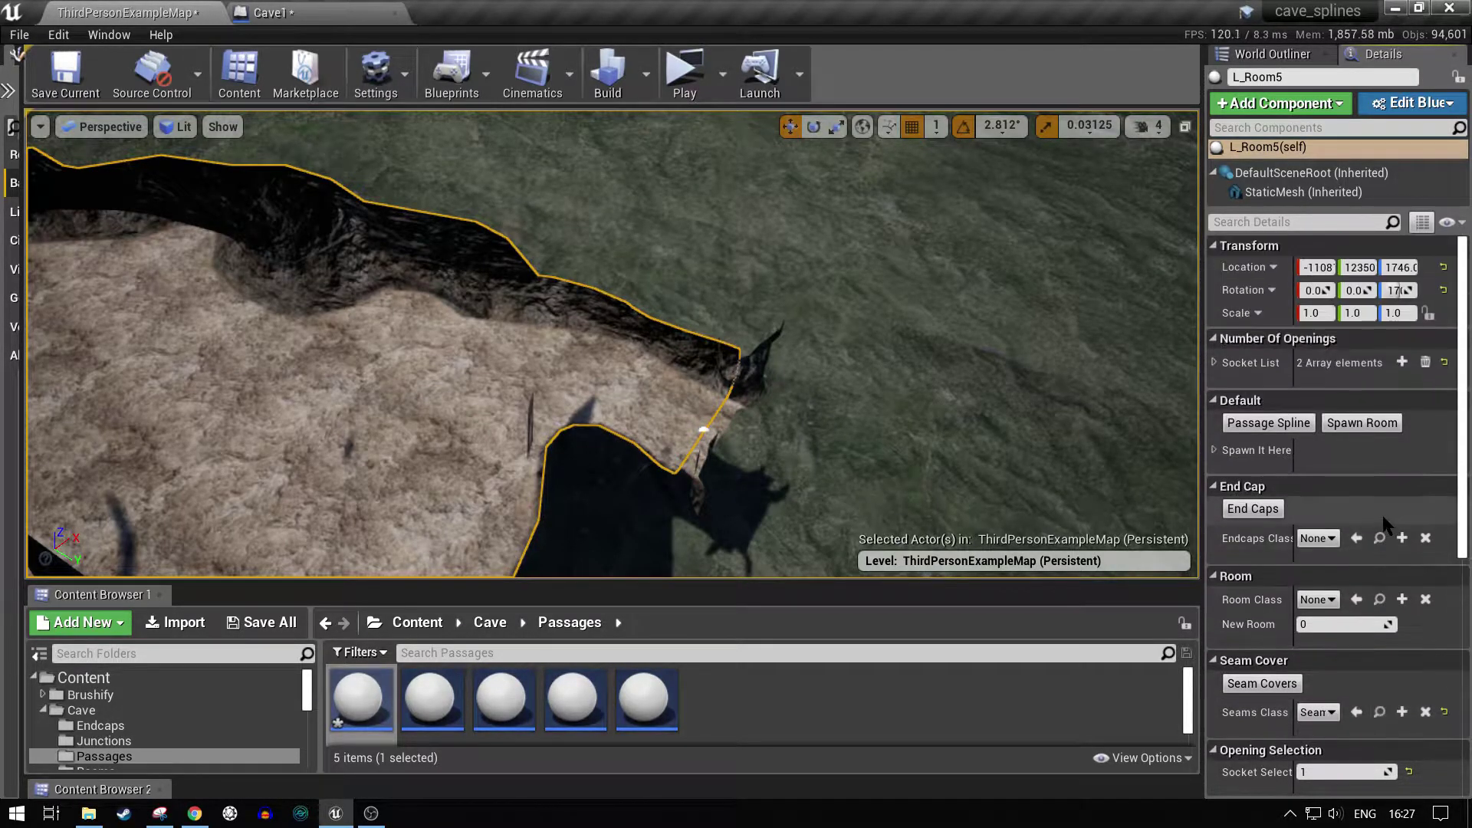
left_click(1269, 423)
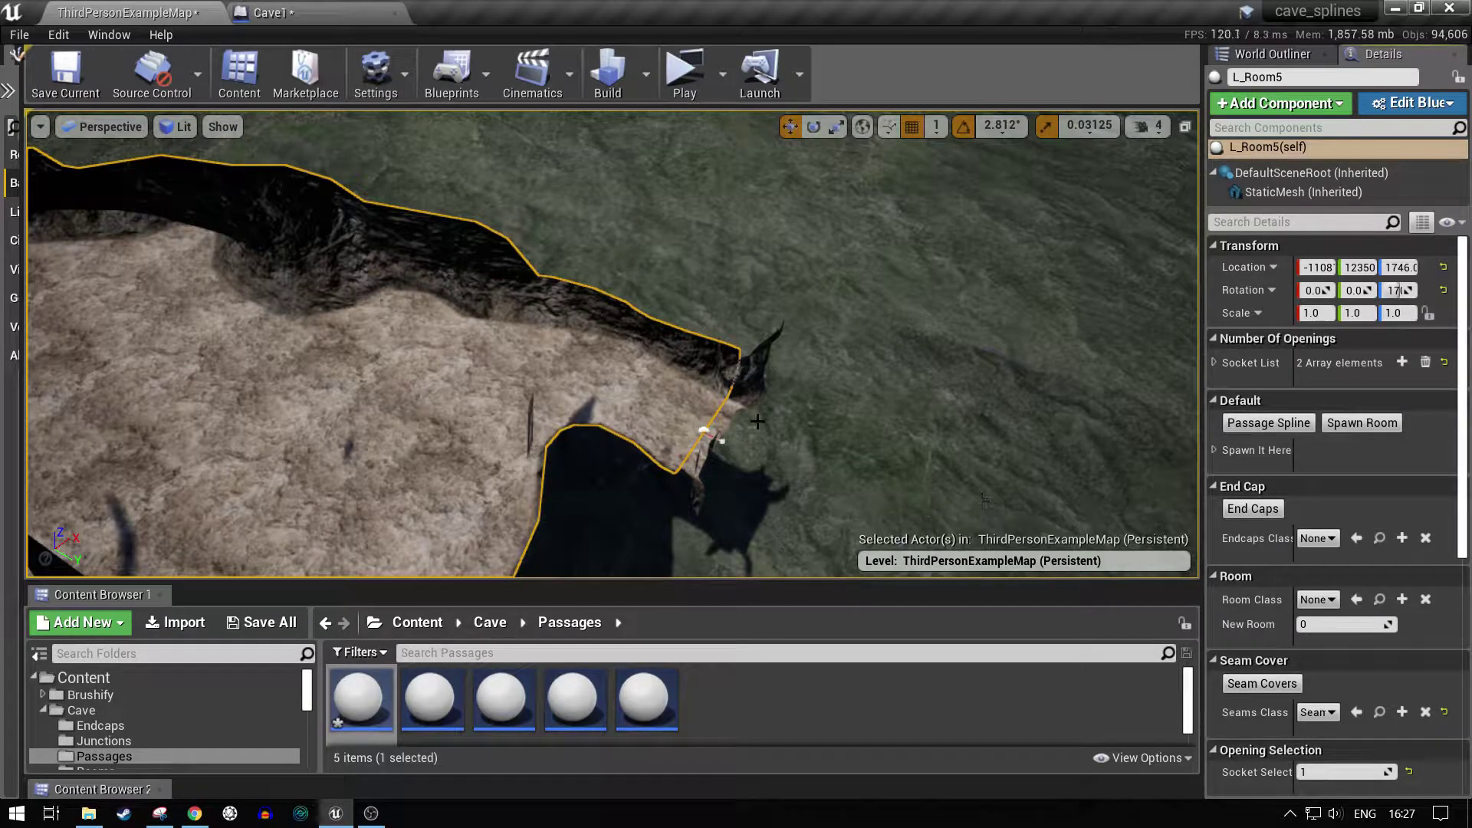
left_click(721, 441)
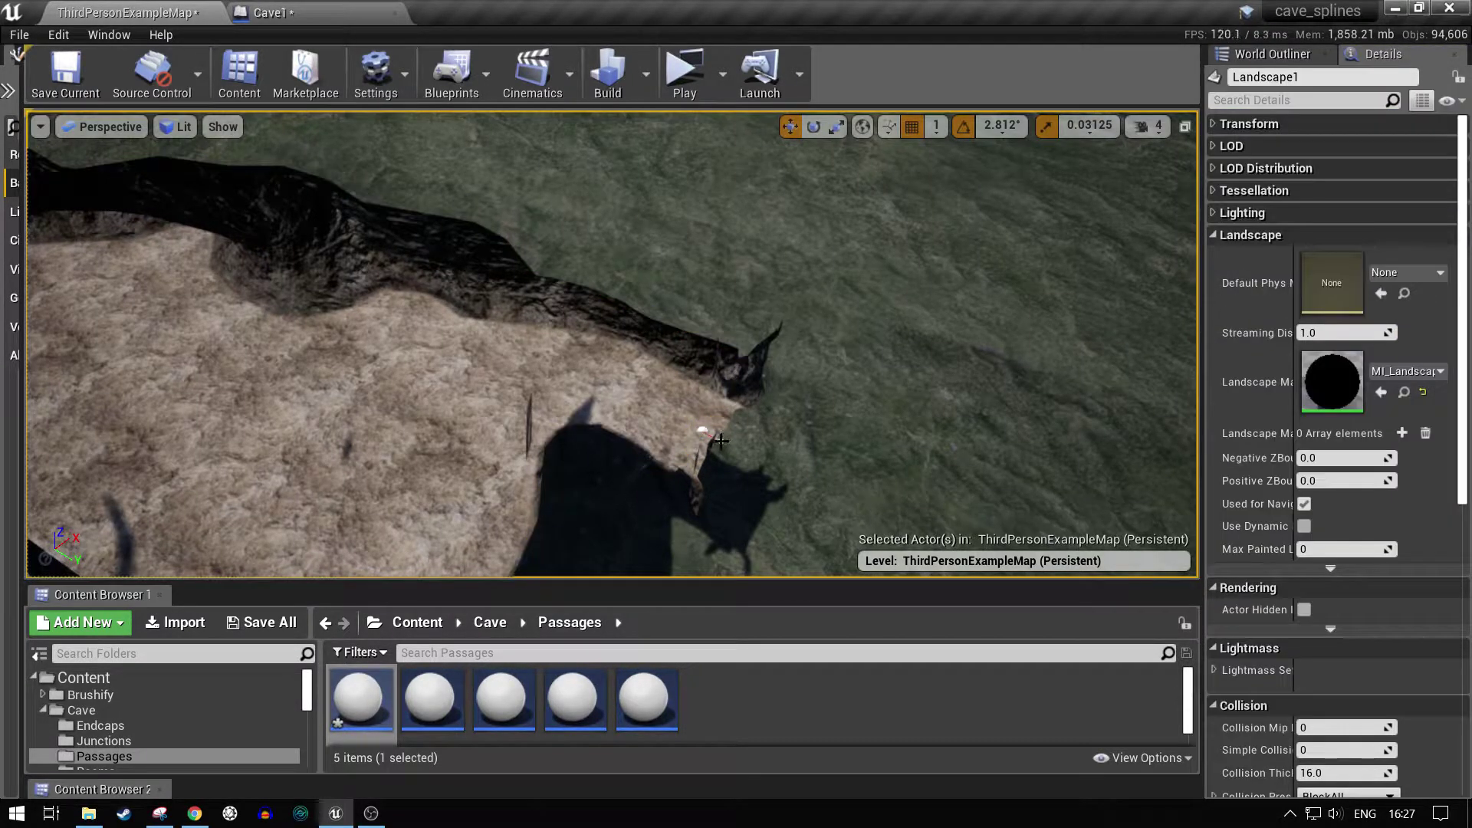
left_click(720, 441)
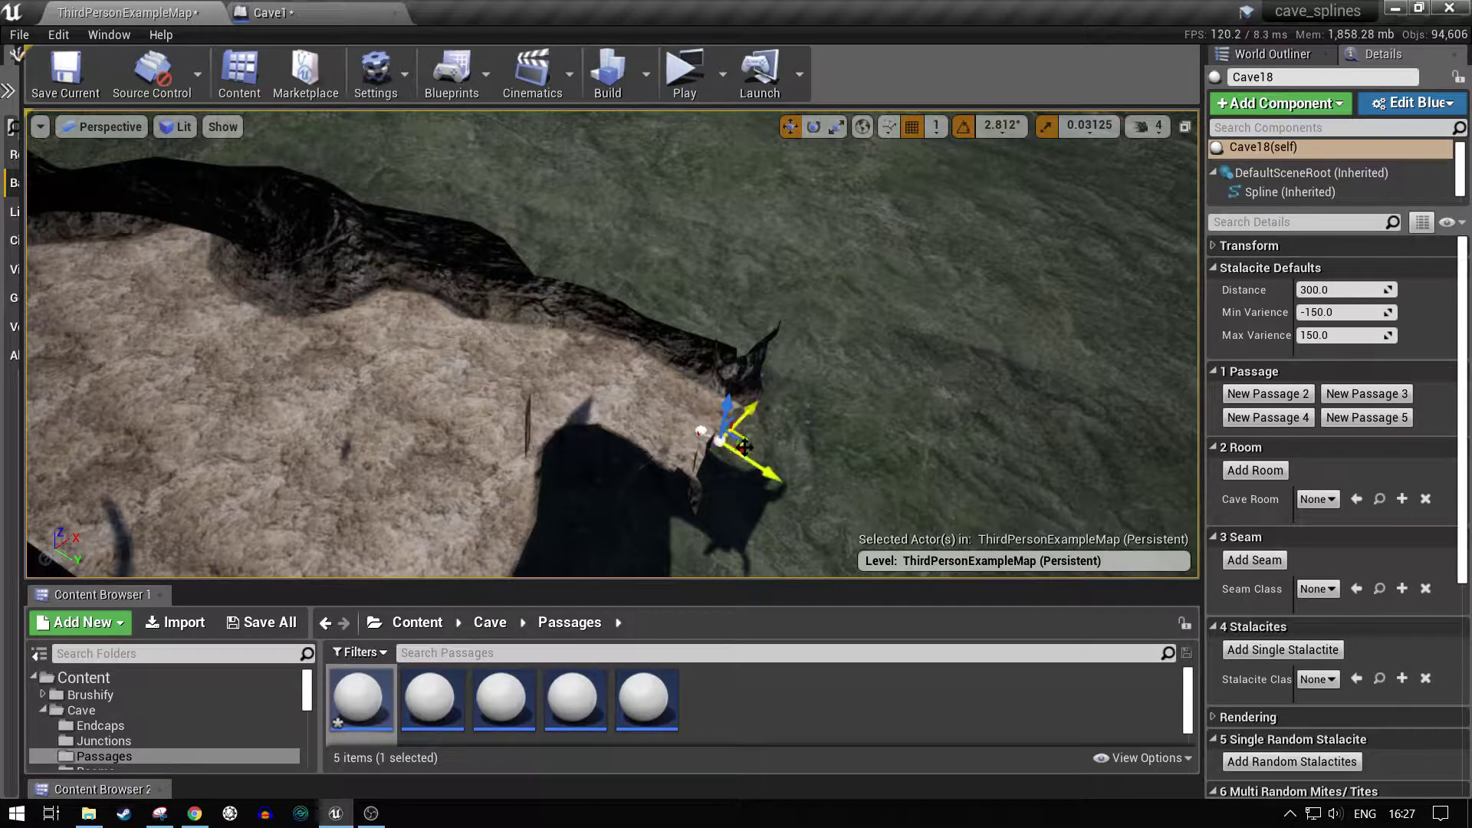
left_click_drag(744, 443, 1178, 533)
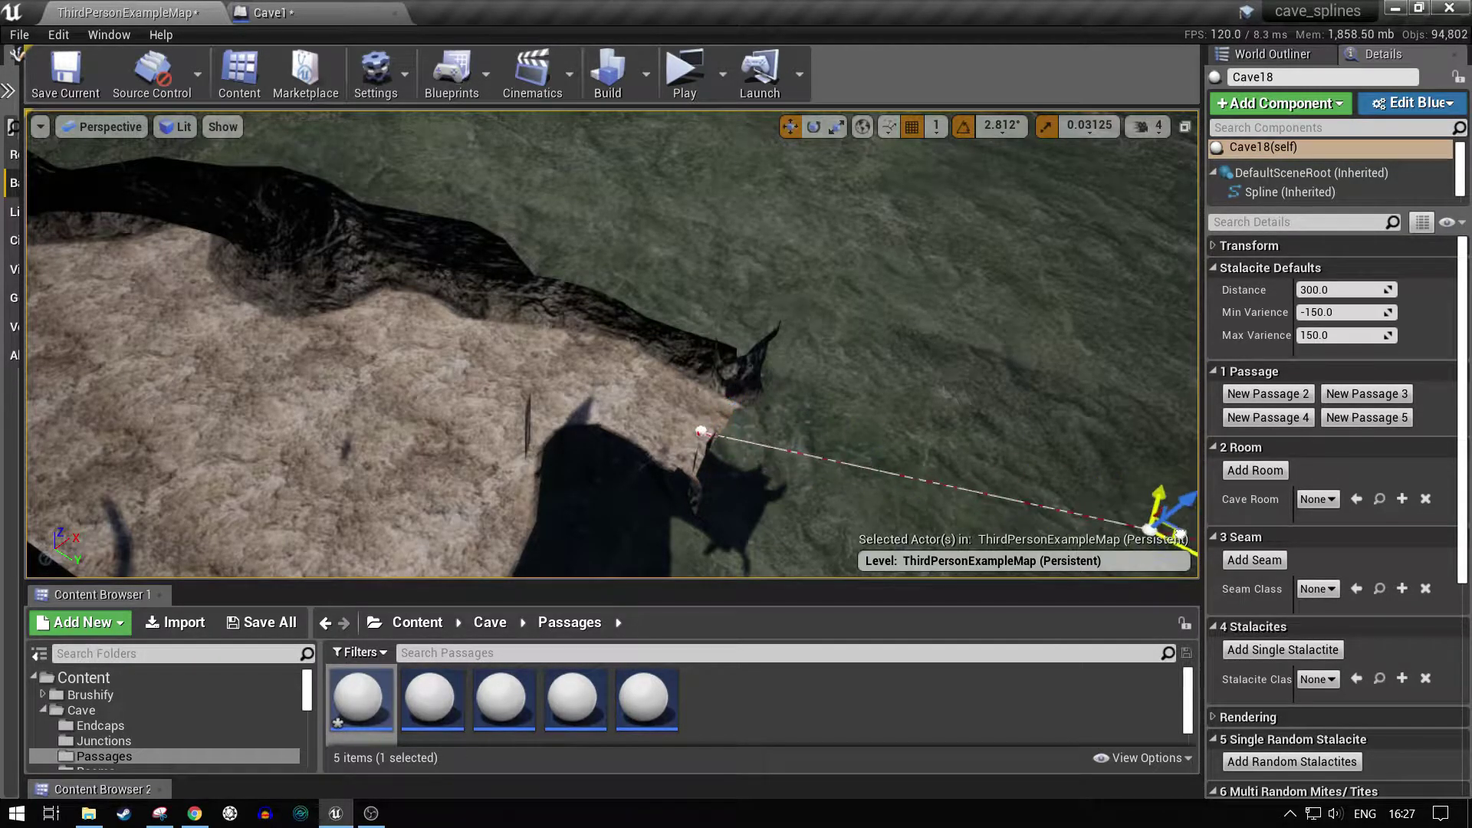
mouse_move(856, 399)
right_mouse_down()
mouse_move(966, 429)
mouse_move(856, 399)
right_mouse_up()
left_click_drag(707, 352, 1427, 387)
right_click_drag(1072, 394, 1170, 387)
left_click_drag(942, 271, 967, 266)
right_click_drag(1008, 403, 778, 413)
- Delete the seam cover and the passage attached to the second opening of L_Room5
left_click(703, 294)
right_click_drag(703, 295, 805, 306)
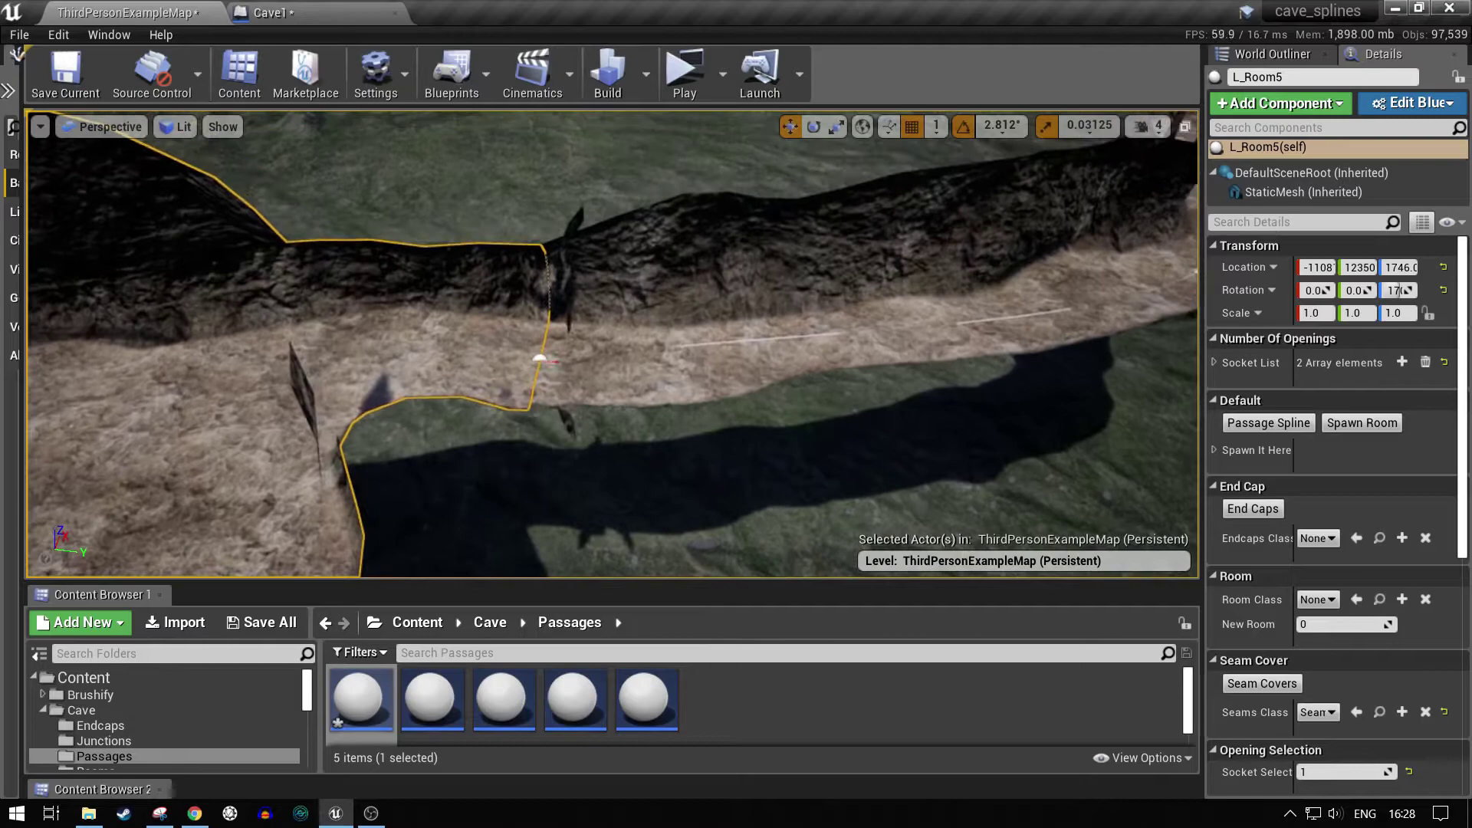
left_click(573, 217)
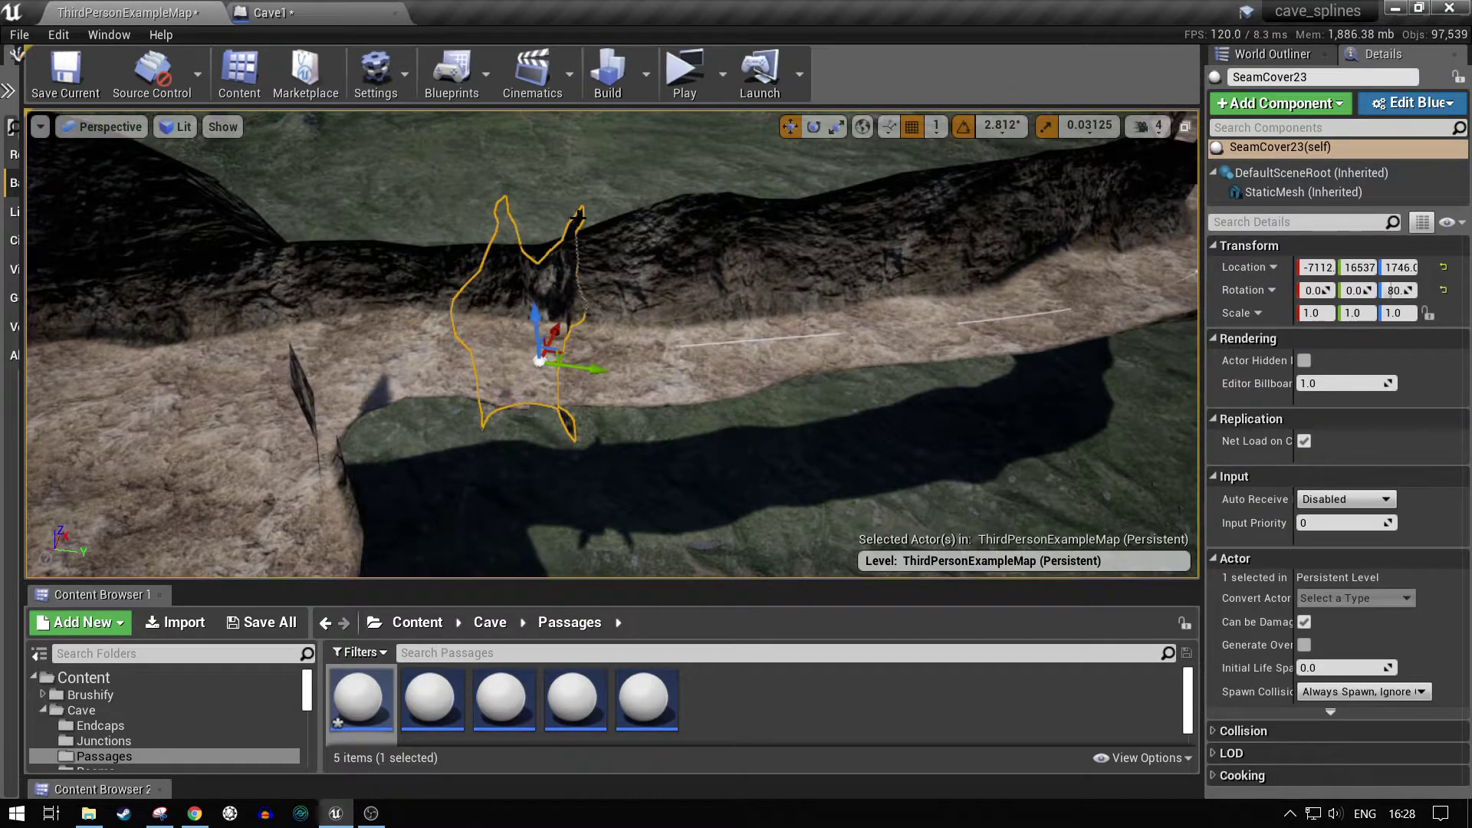
key("Delete")
left_click(531, 355)
key("Delete")
- Select L_Room5 and assign an endcap class to it
left_click(474, 365)
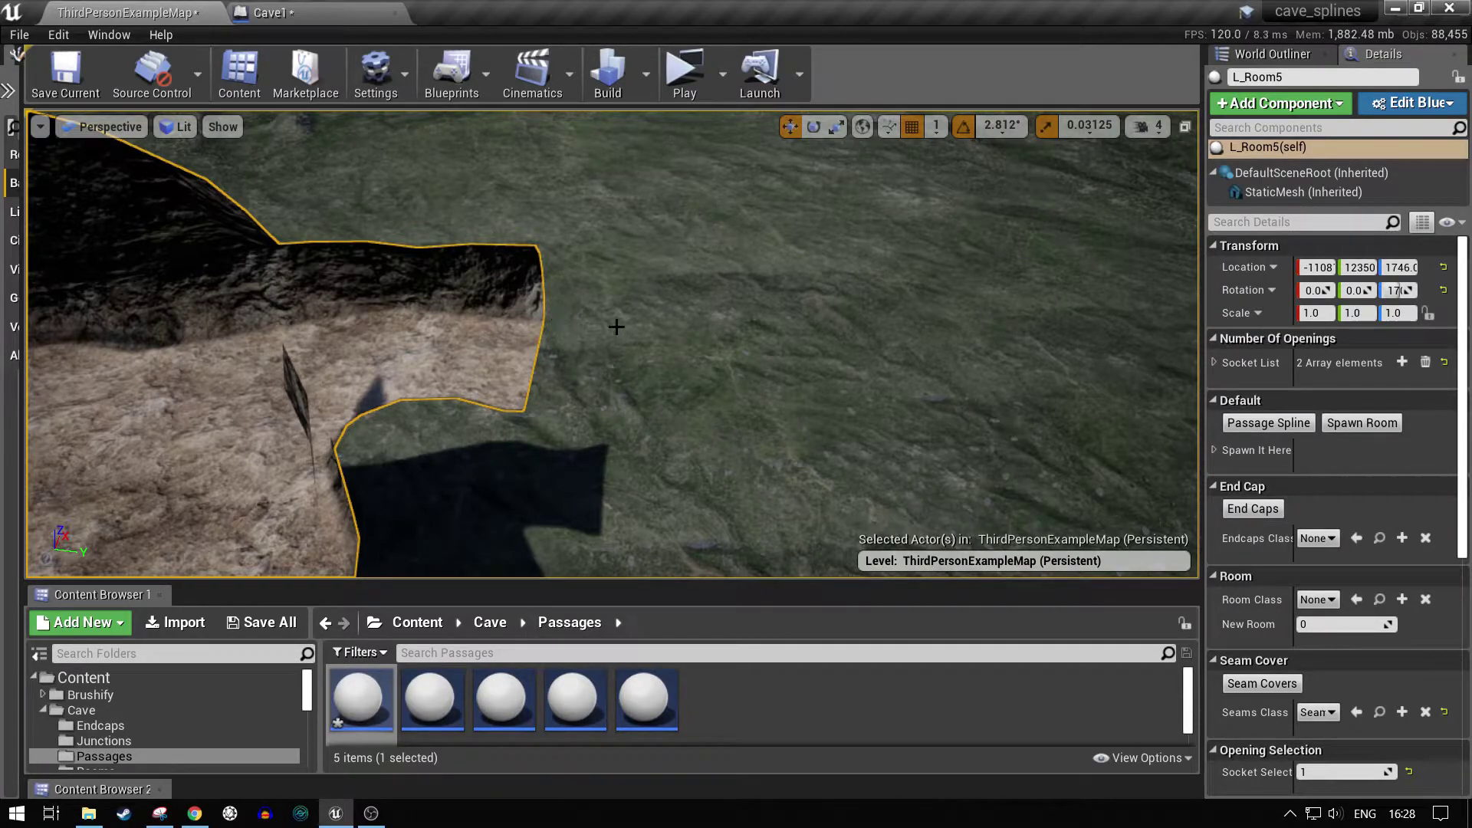
left_click(1318, 538)
left_click(1274, 619)
- Select the Cave1 passage and review its passage, room, seam, stalactite and stalagmite options
mouse_move(614, 421)
right_mouse_down()
mouse_move(648, 441)
mouse_move(867, 444)
mouse_move(860, 383)
mouse_move(611, 421)
right_mouse_up()
key("w")
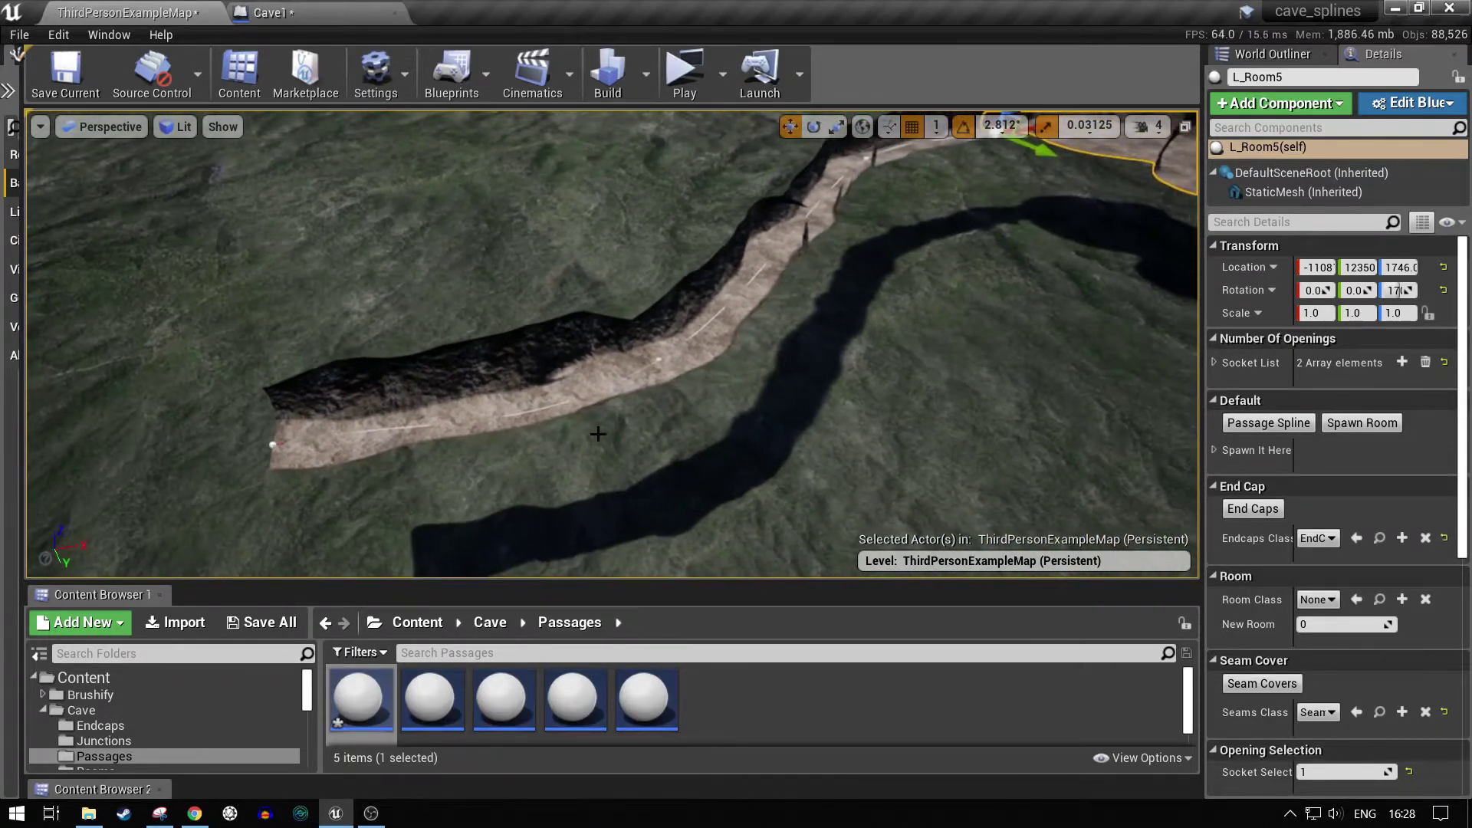
left_click(611, 385)
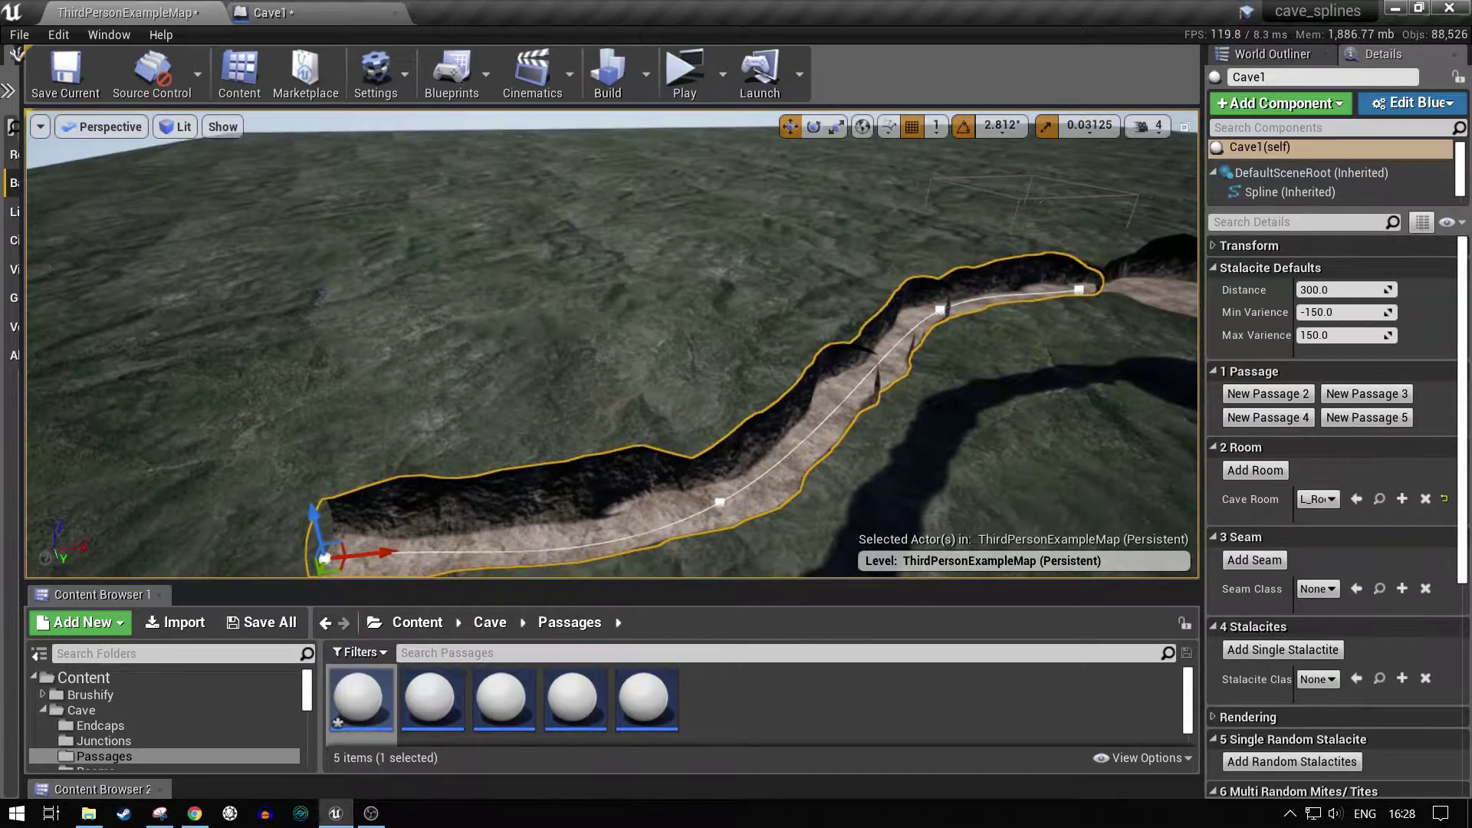
right_click_drag(612, 343, 675, 327)
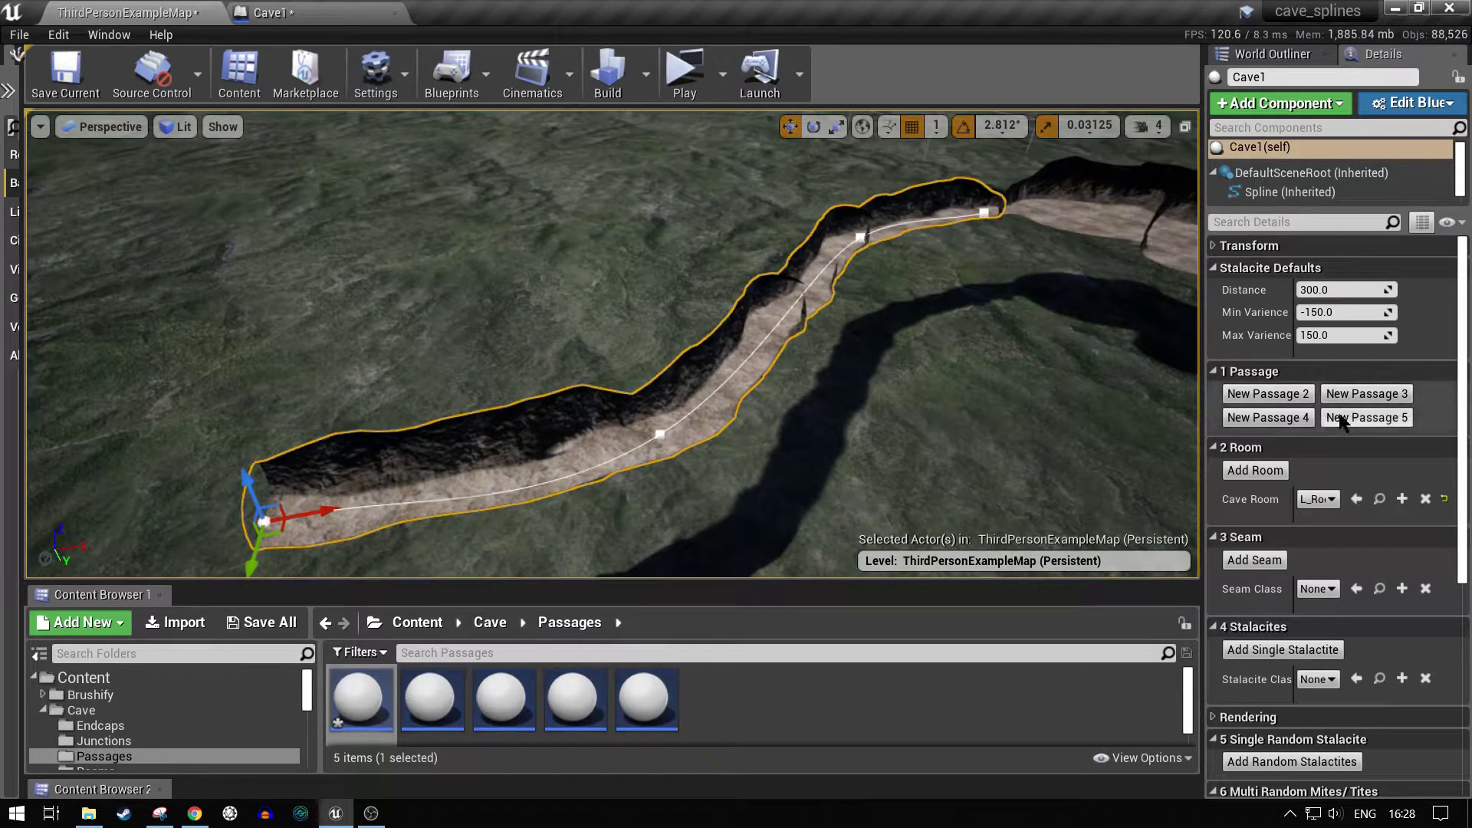
scroll(1394, 502, "down", 1)
scroll(1394, 502, "down", 1)
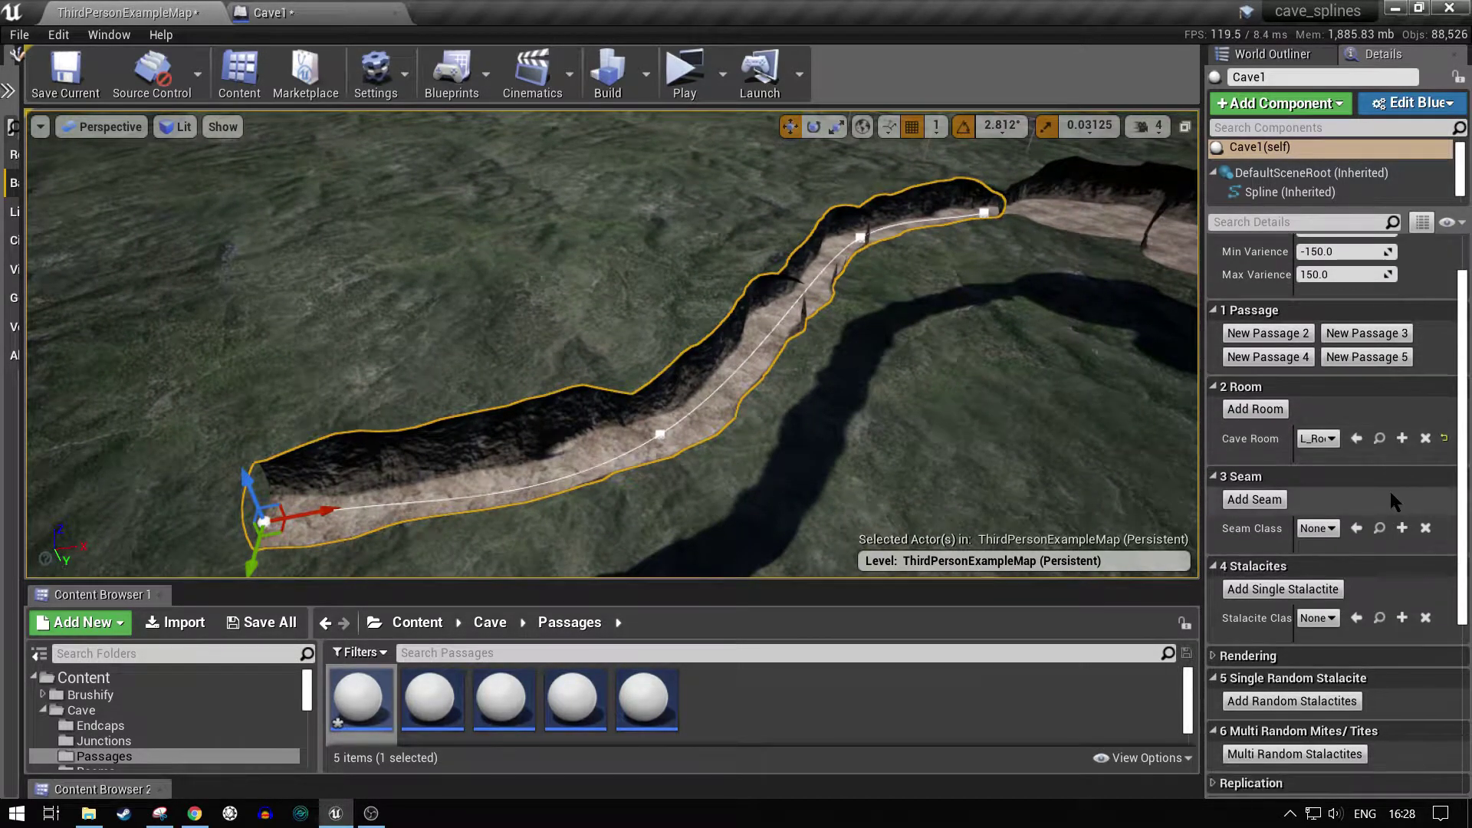
scroll(1394, 500, "up", 2)
scroll(1394, 500, "down", 12)
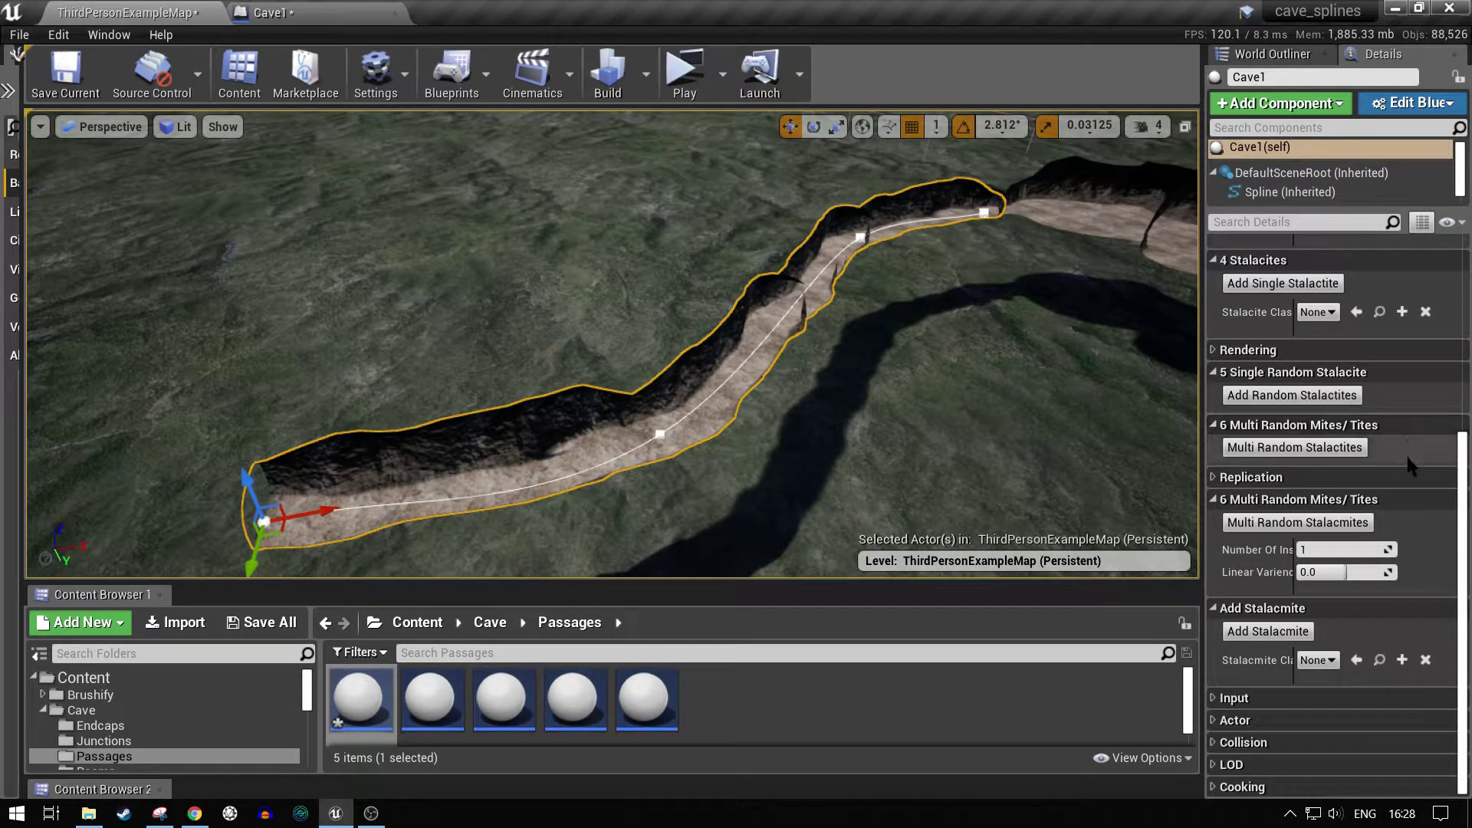
- Set the stalactite default distance of the Cave1 passage to 1000
scroll(1406, 452, "up", 12)
mouse_move(1004, 382)
right_mouse_down()
mouse_move(955, 415)
mouse_move(1004, 382)
right_mouse_up()
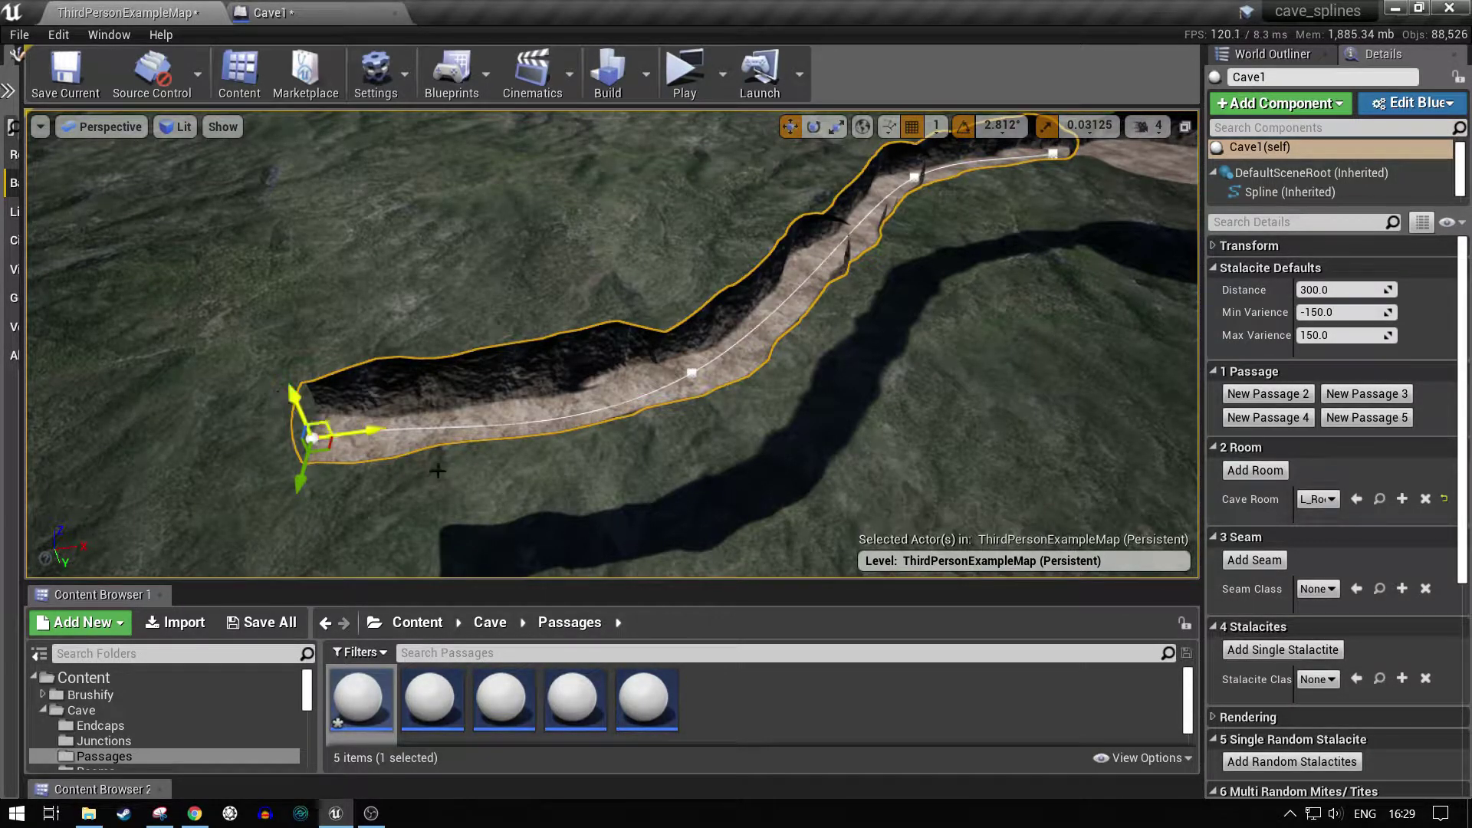
left_click(1338, 290)
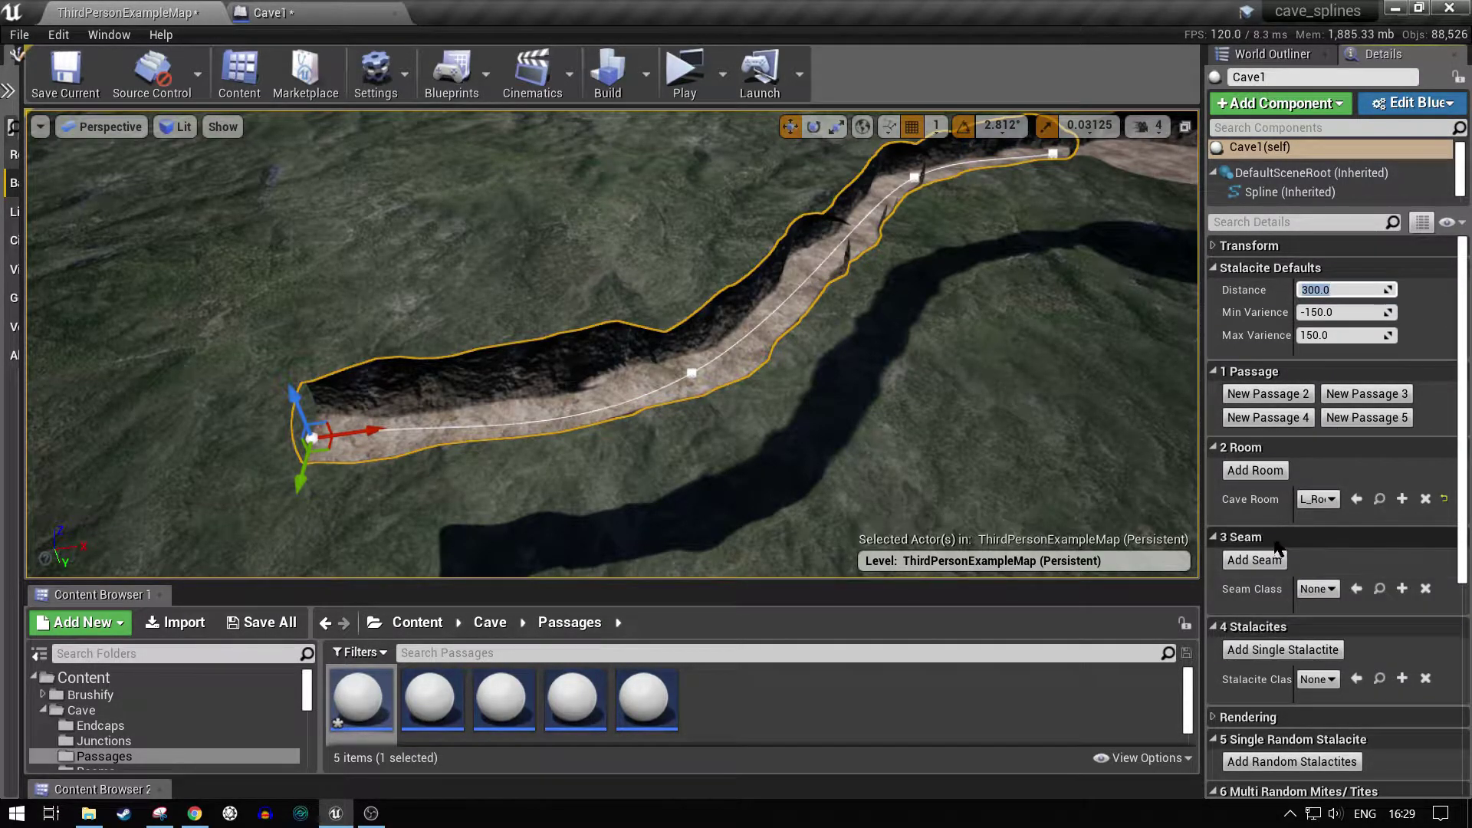
type("1000")
- Assign the stalactites1 class to the Cave1 passage and add a single stalactite
scroll(1388, 503, "down", 4)
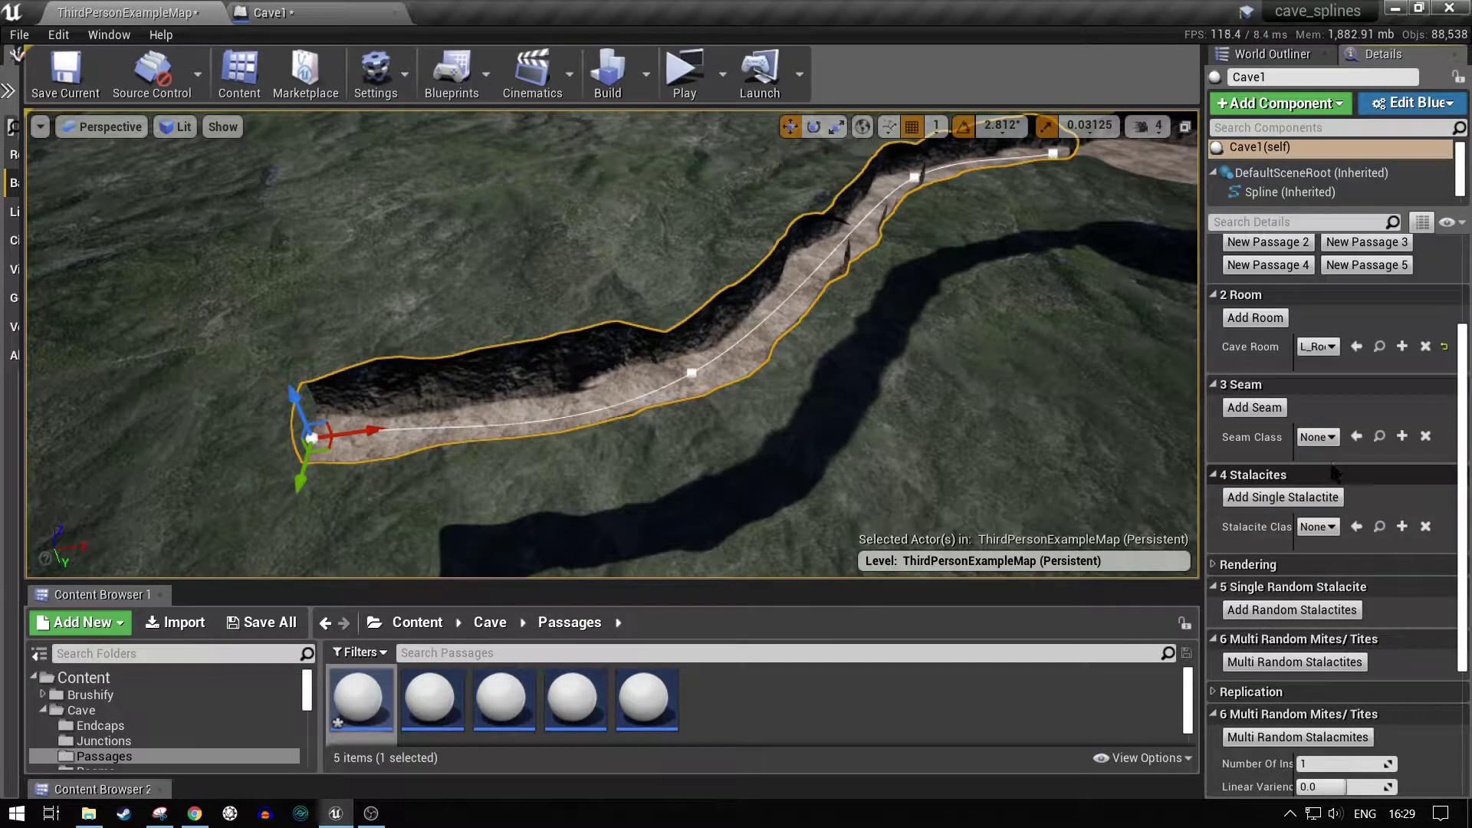
left_click(1318, 528)
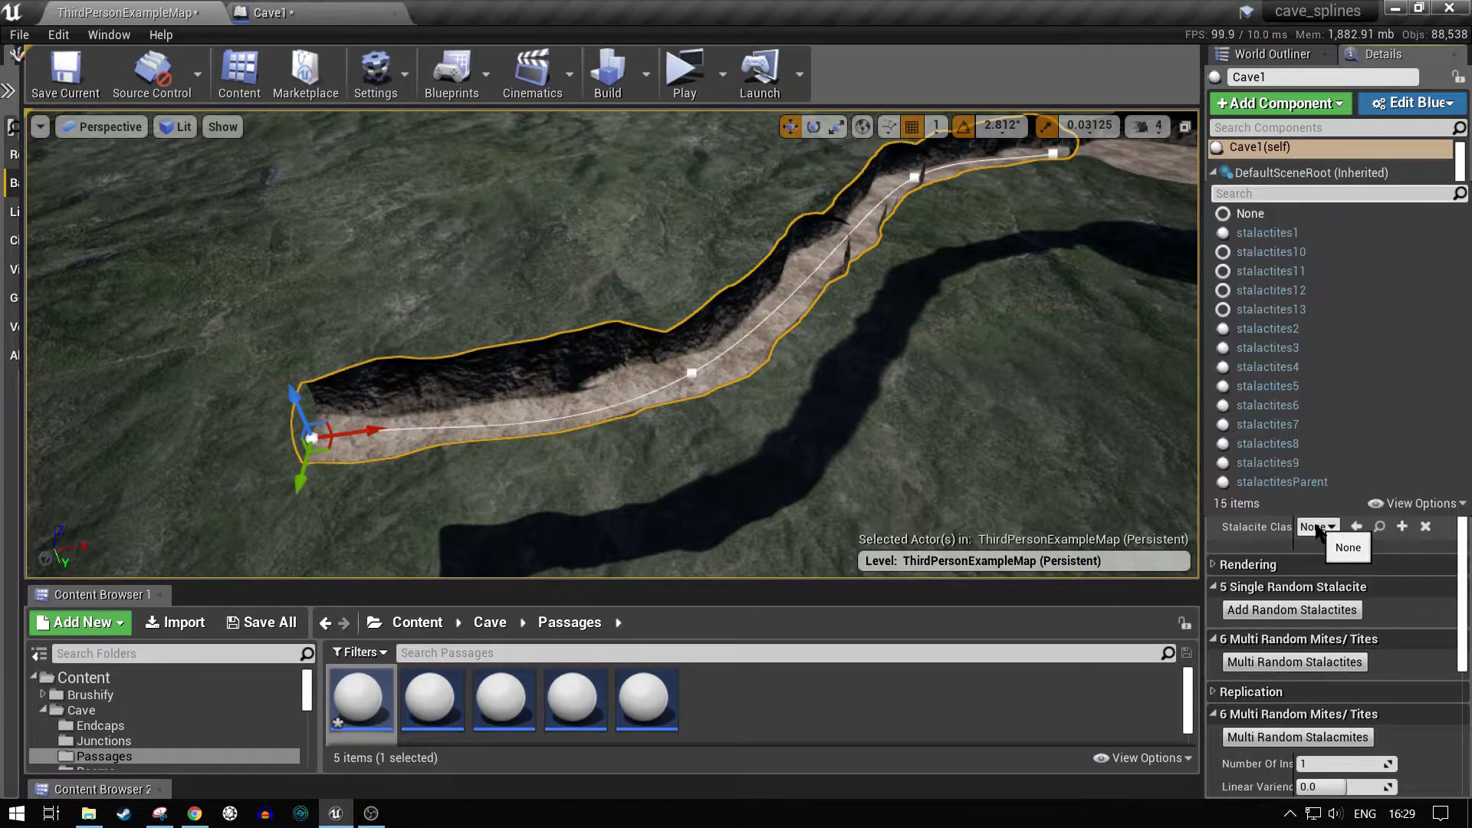
left_click(1300, 234)
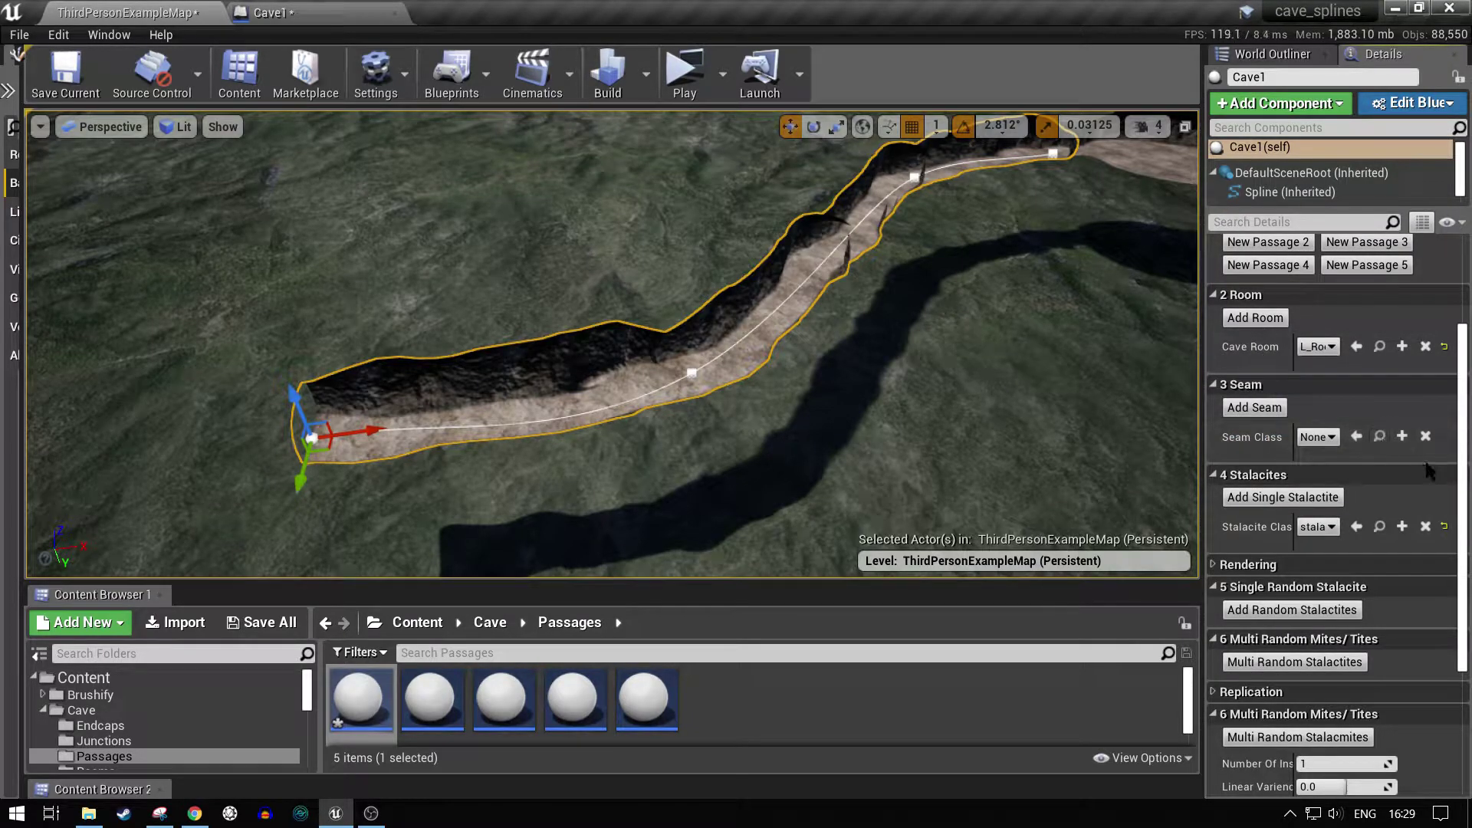
left_click(1285, 498)
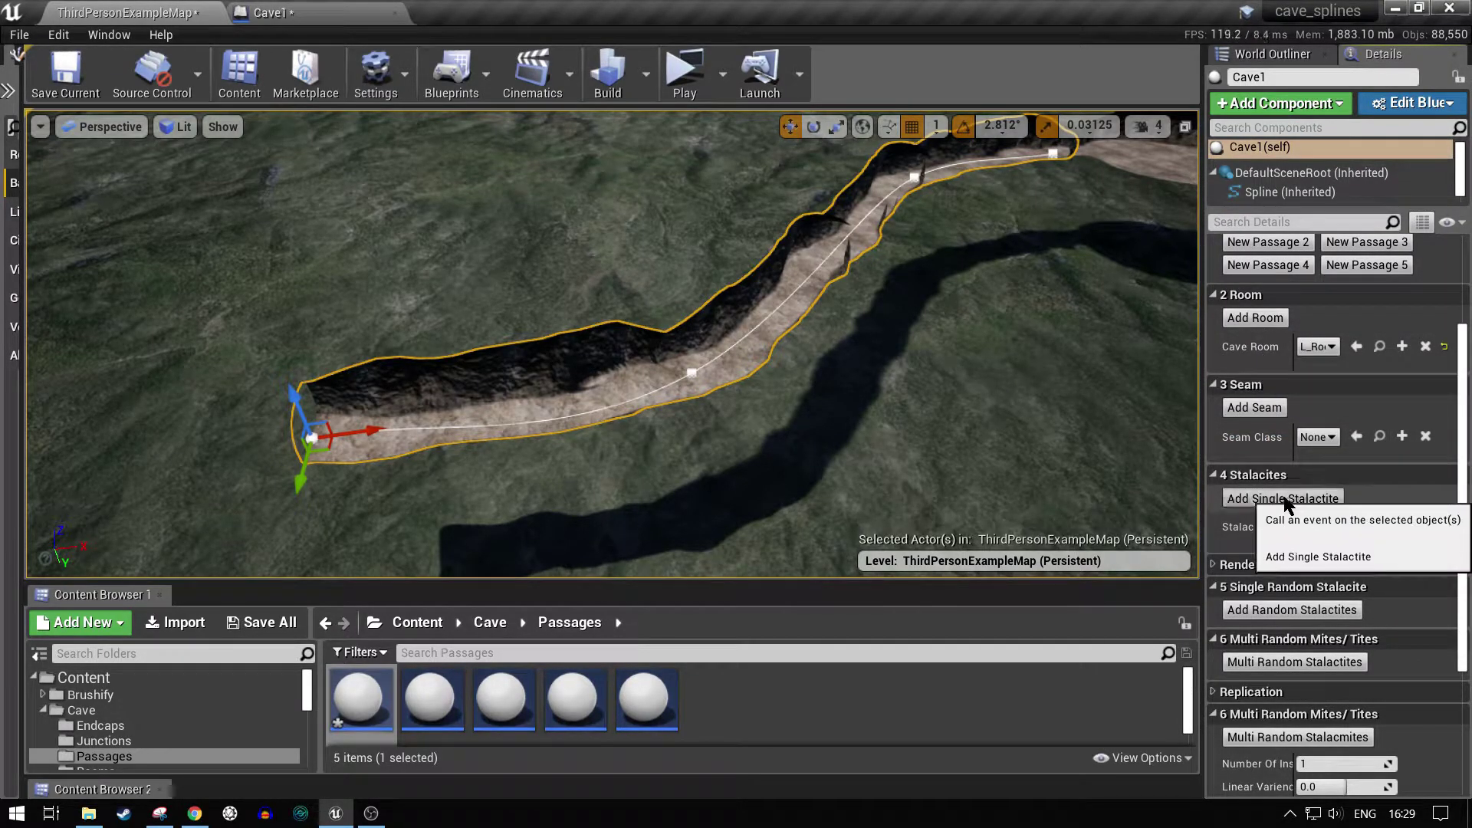
- Select the single stalactite above the passage roof and lower it into the ceiling, to a Z location of about 2356
right_click_drag(1116, 513, 806, 470)
key("w")
key("a")
key("d")
key("a")
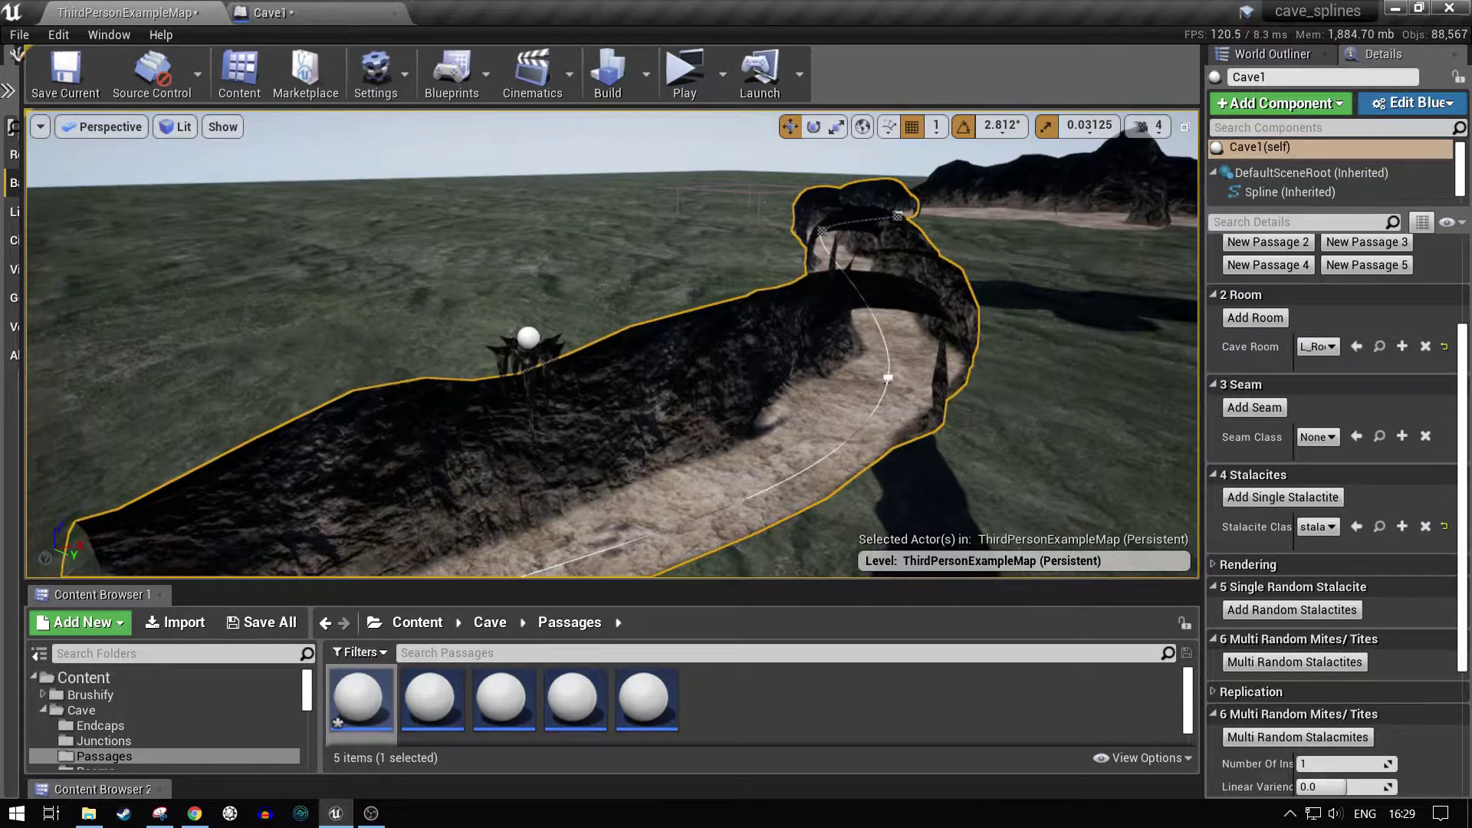
right_click_drag(806, 470, 629, 502)
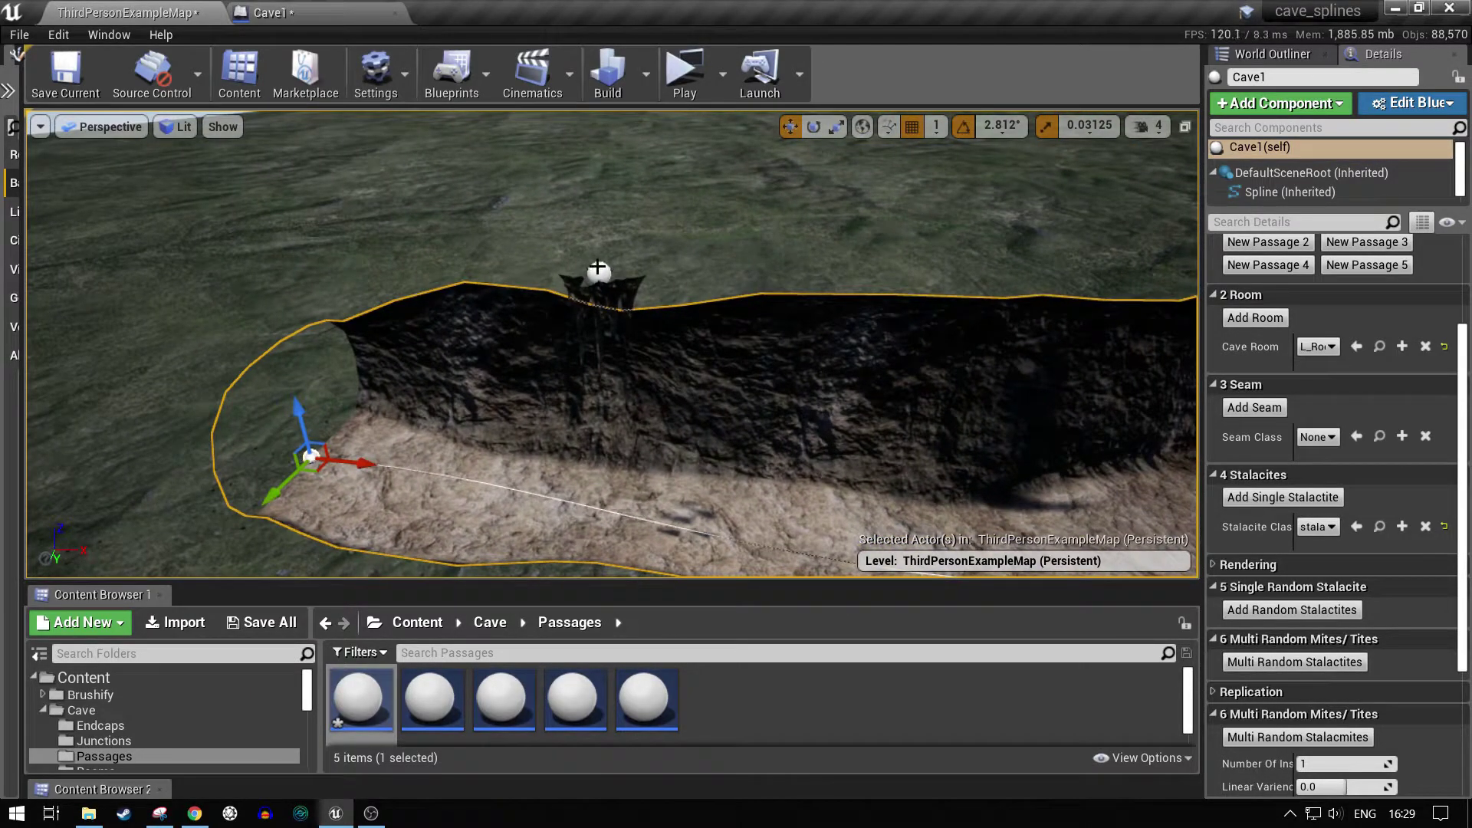
left_click(600, 275)
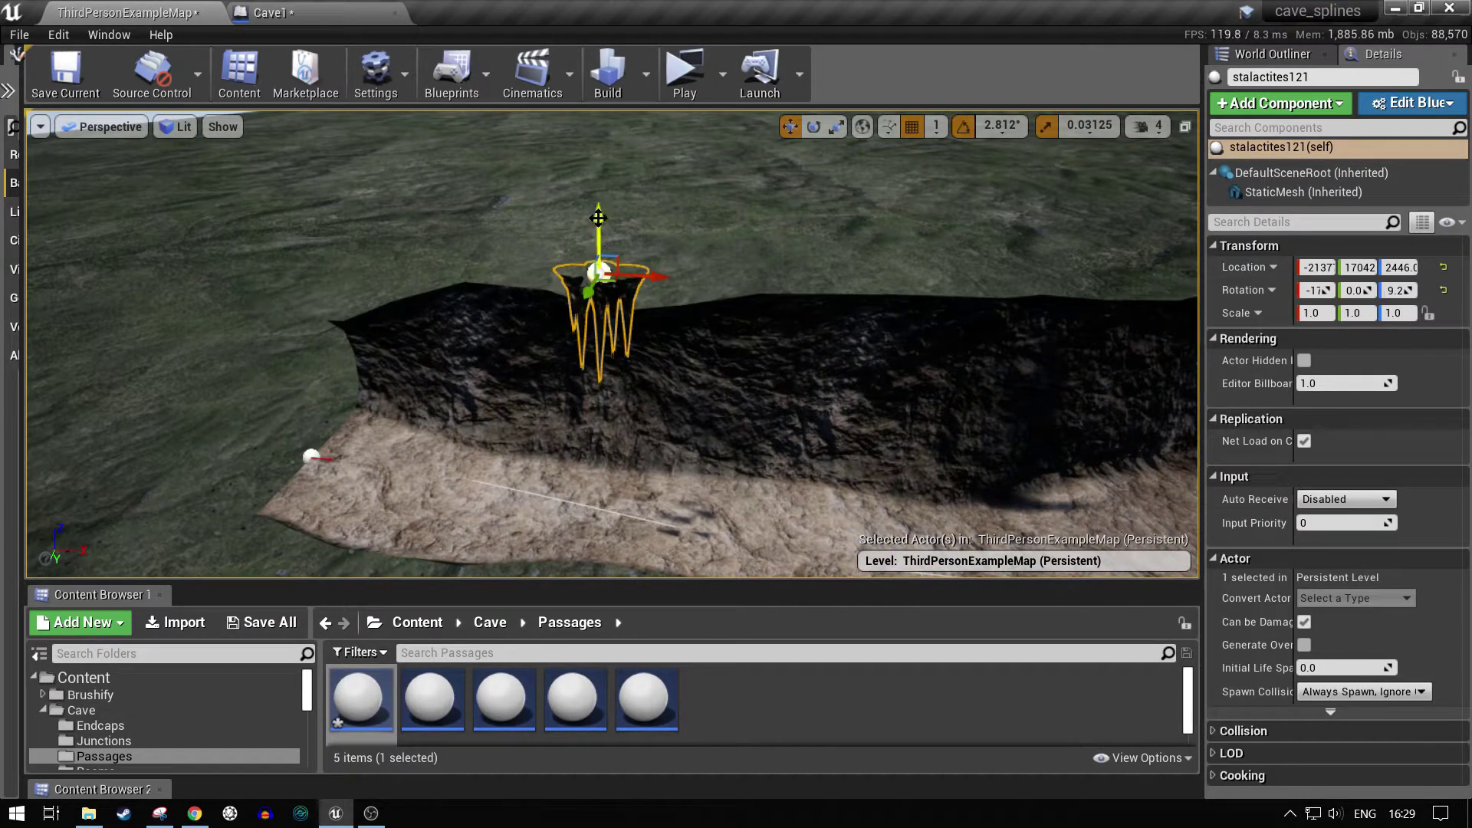
right_click_drag(596, 253, 596, 253)
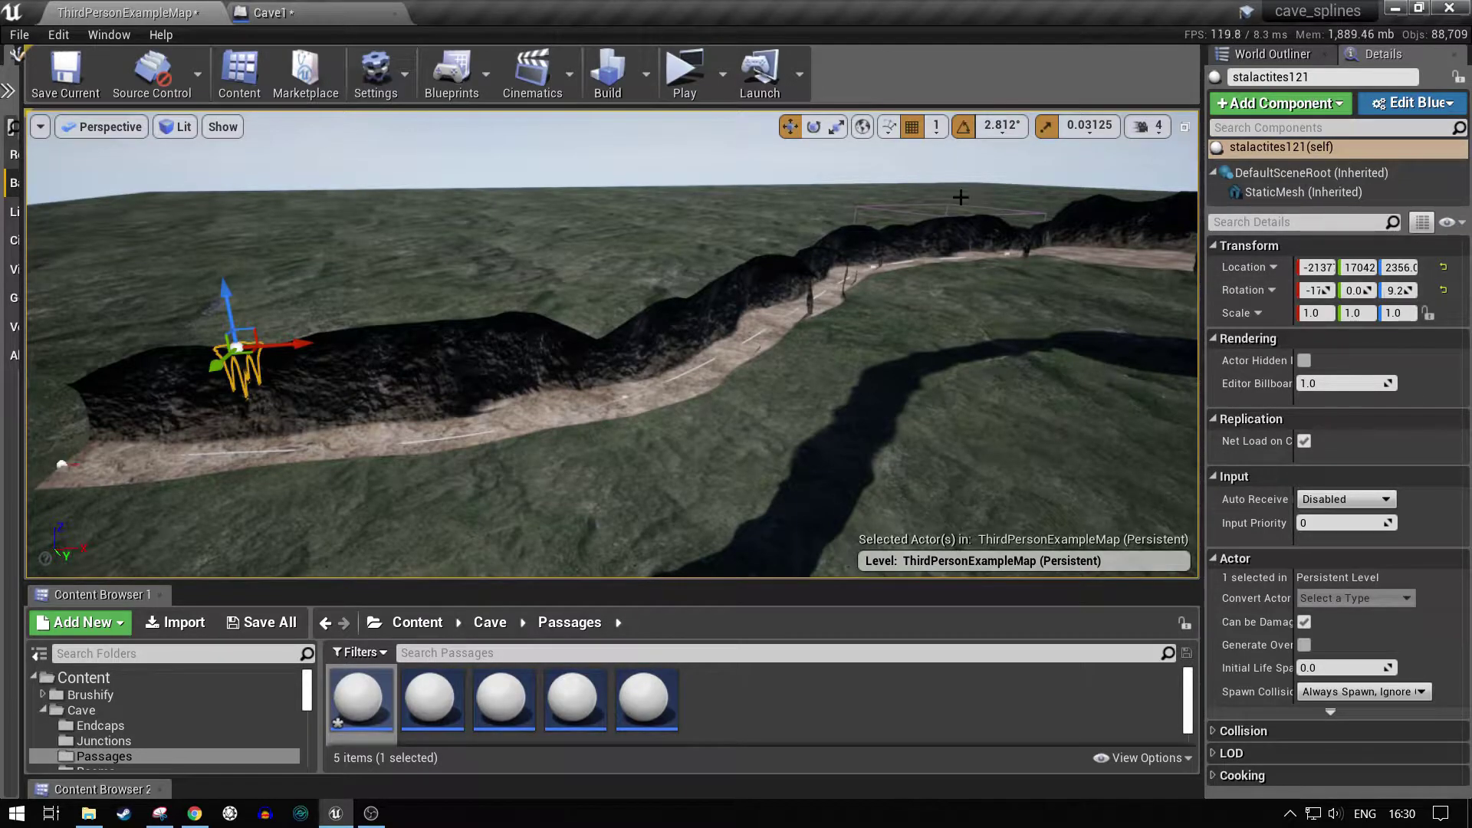
- Delete the single stalactite from the passage despite its reference to Cave1
left_click(667, 353)
left_click(237, 348)
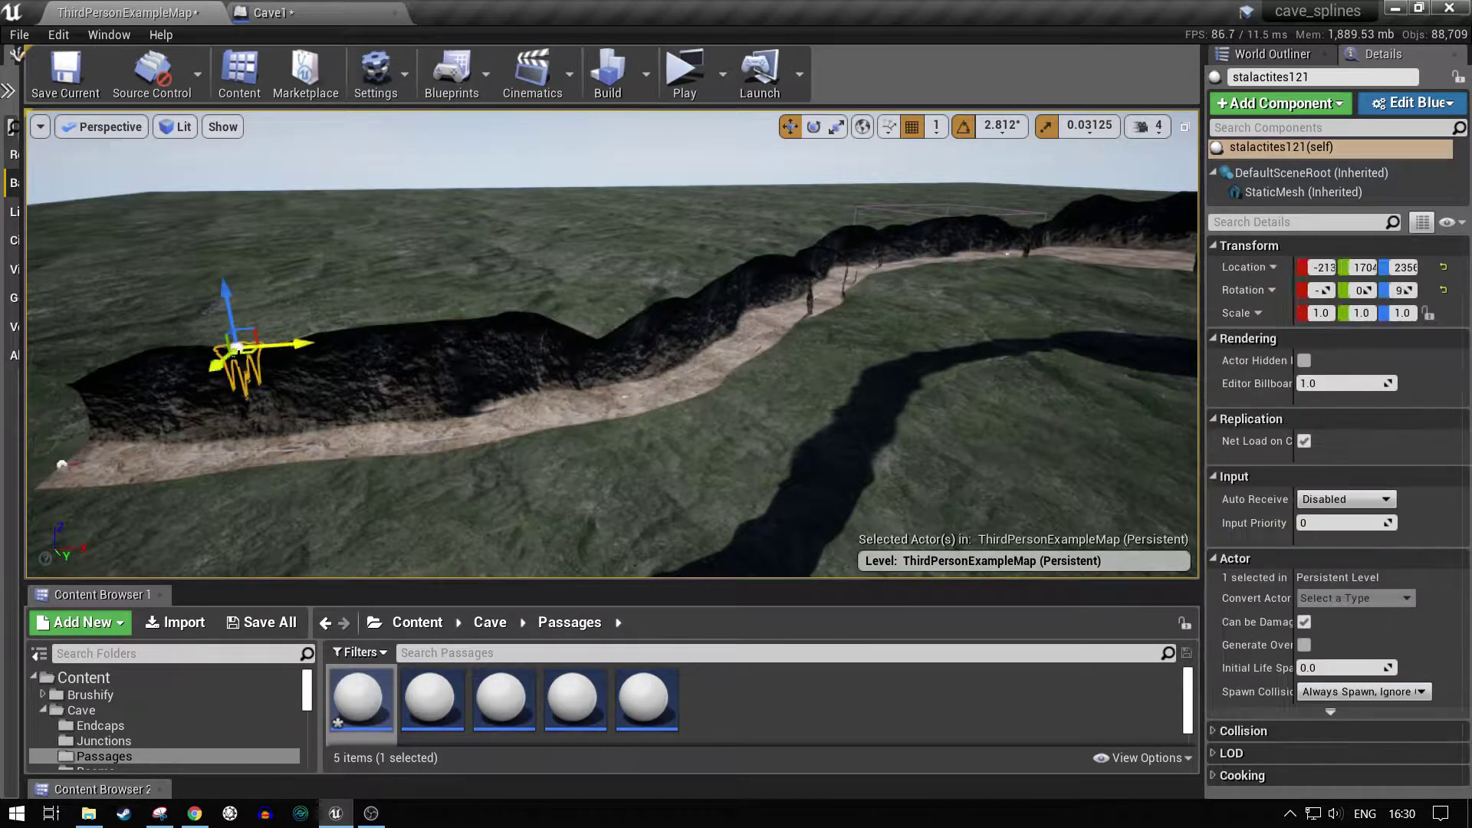
key("Delete")
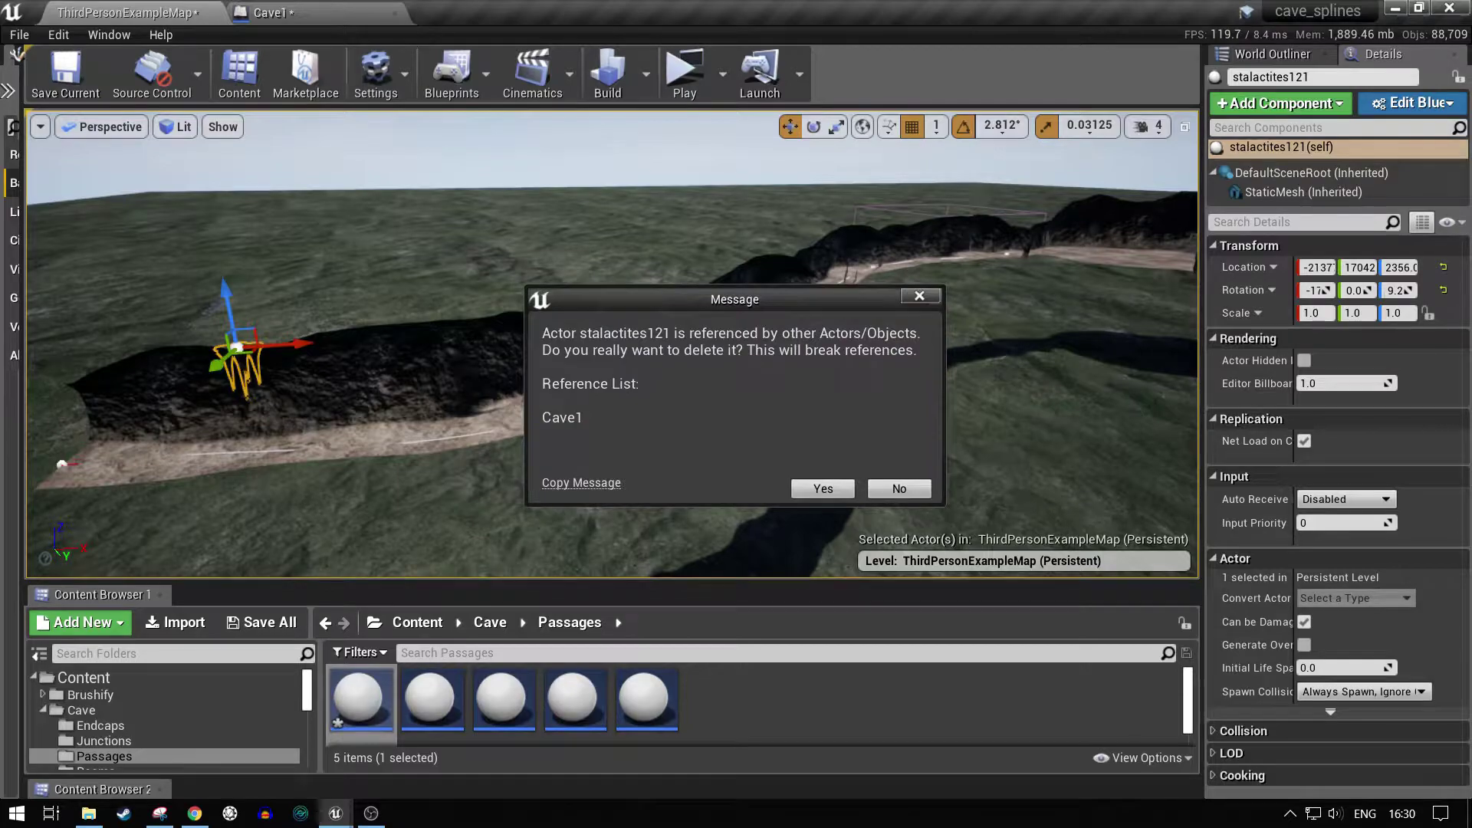
left_click(823, 488)
- Select the Cave1 passage, set its number of instances to 20 and generate multiple random stalactites
left_click(576, 392)
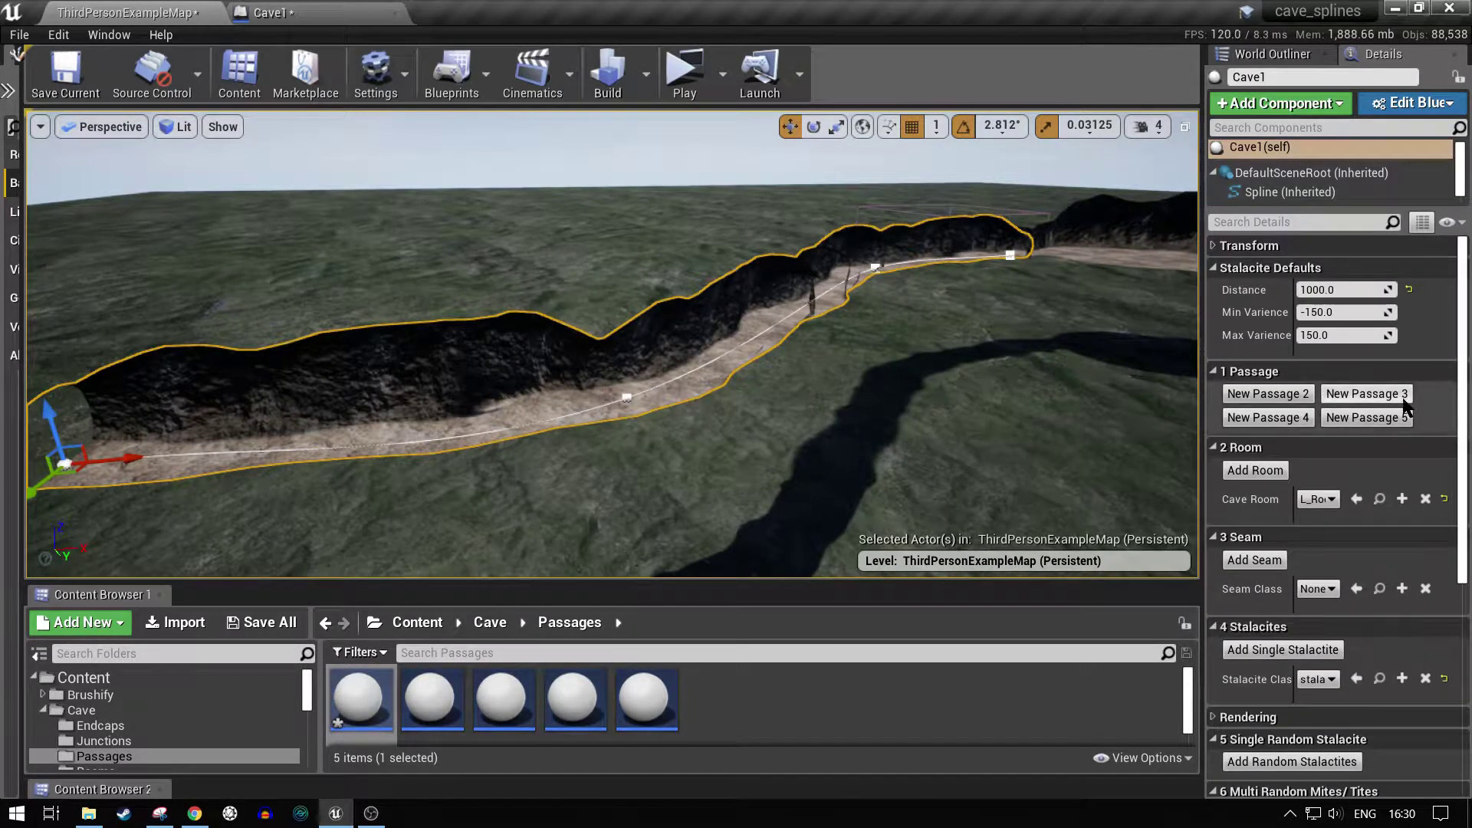
scroll(1419, 395, "down", 5)
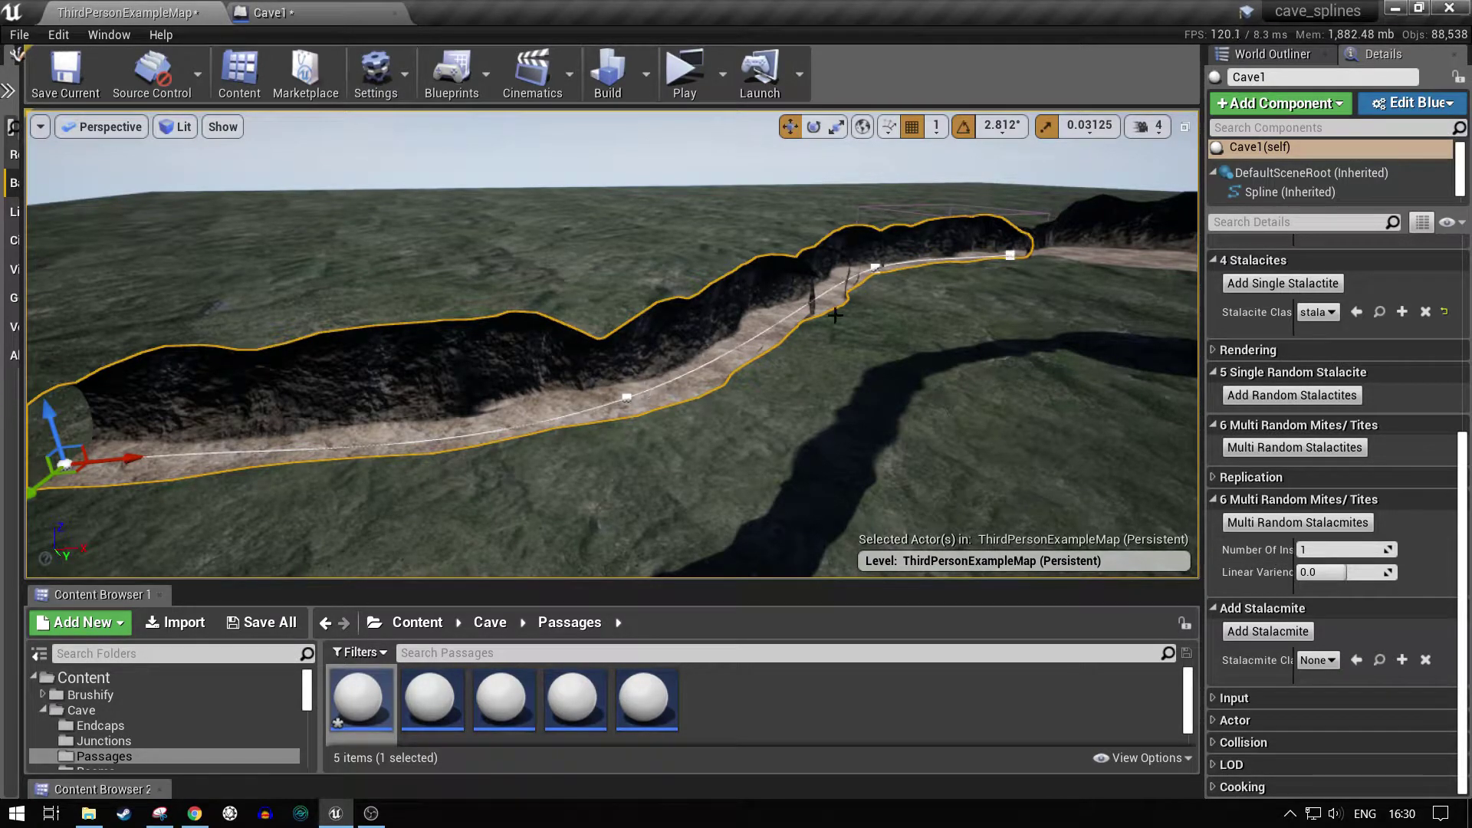
left_click(1324, 551)
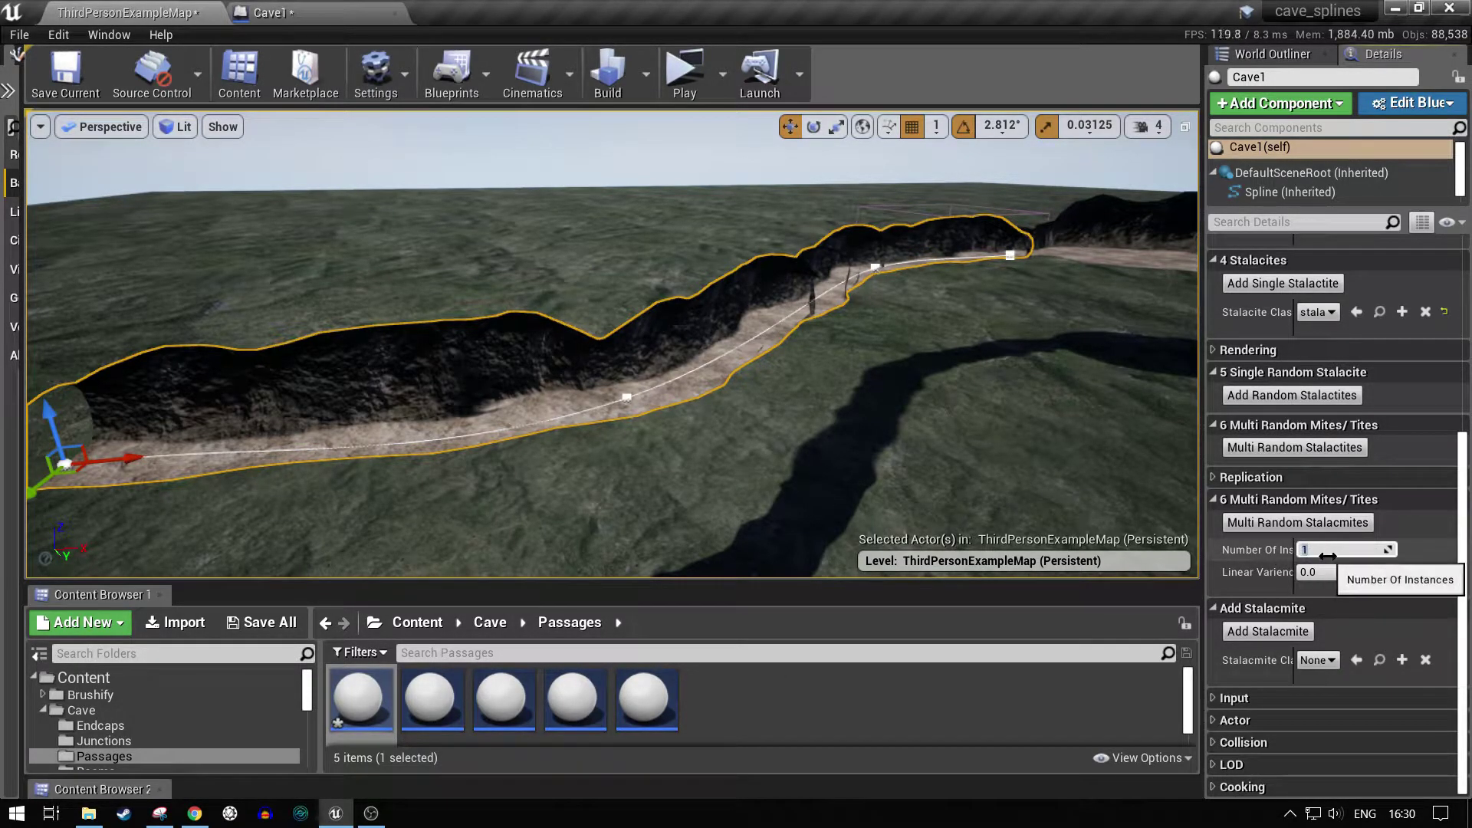
type("20")
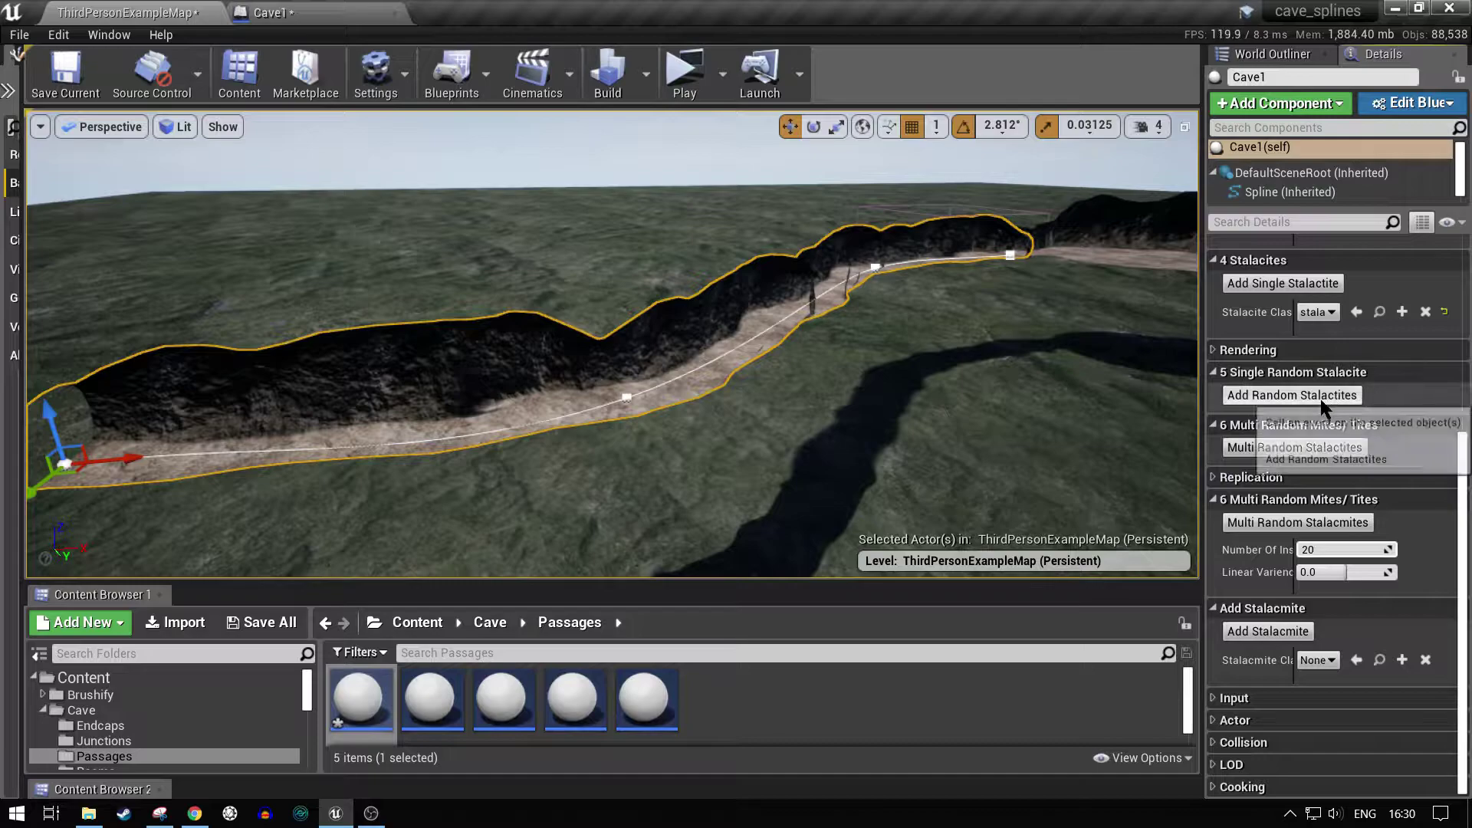
left_click(1301, 448)
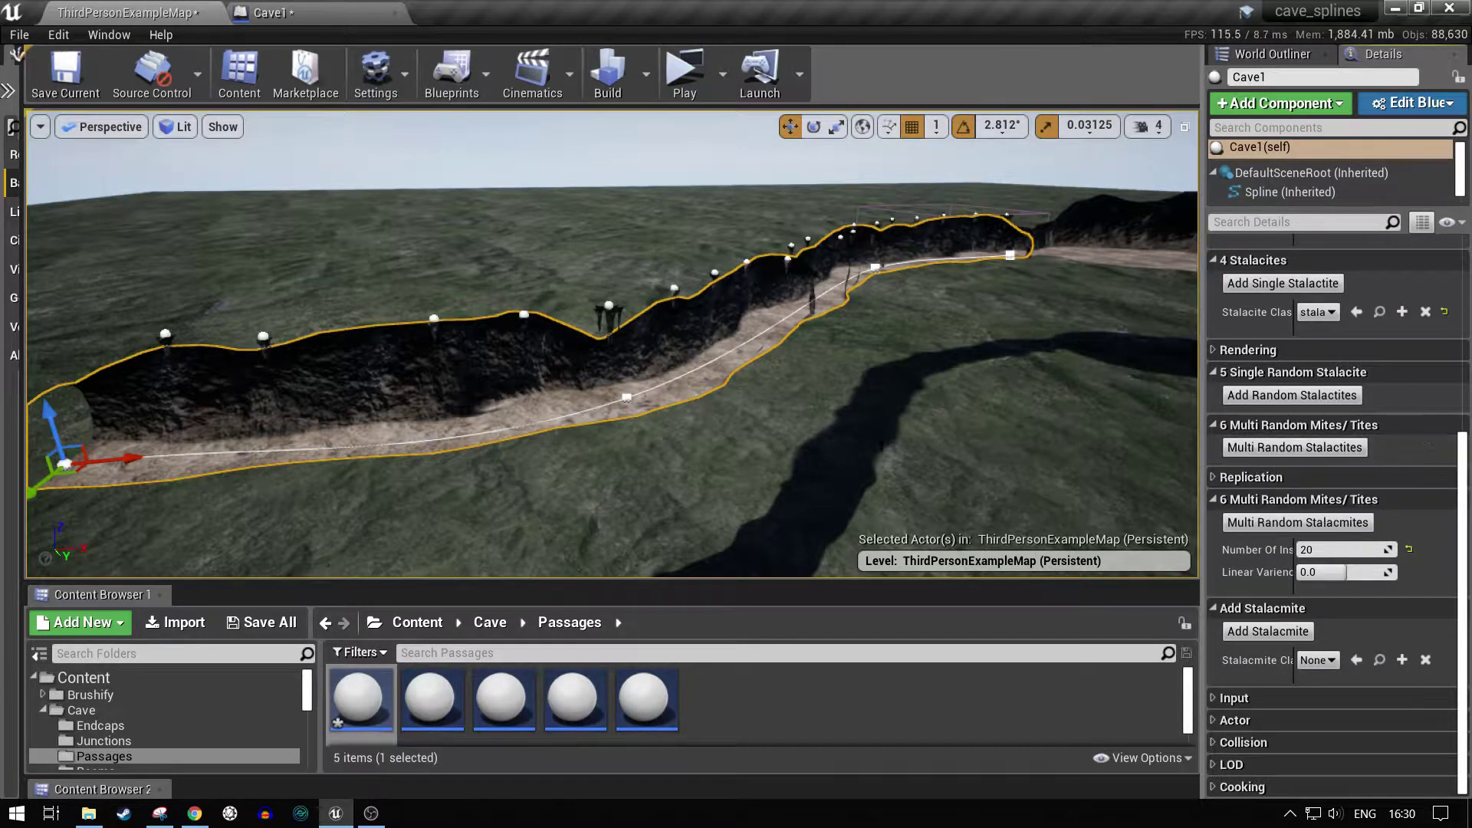
- Lower the stalactites that stick out above the dips in the passage roof so they hang inside the tunnel
mouse_move(869, 375)
right_mouse_down()
mouse_move(833, 370)
mouse_move(869, 375)
right_mouse_up()
key("d")
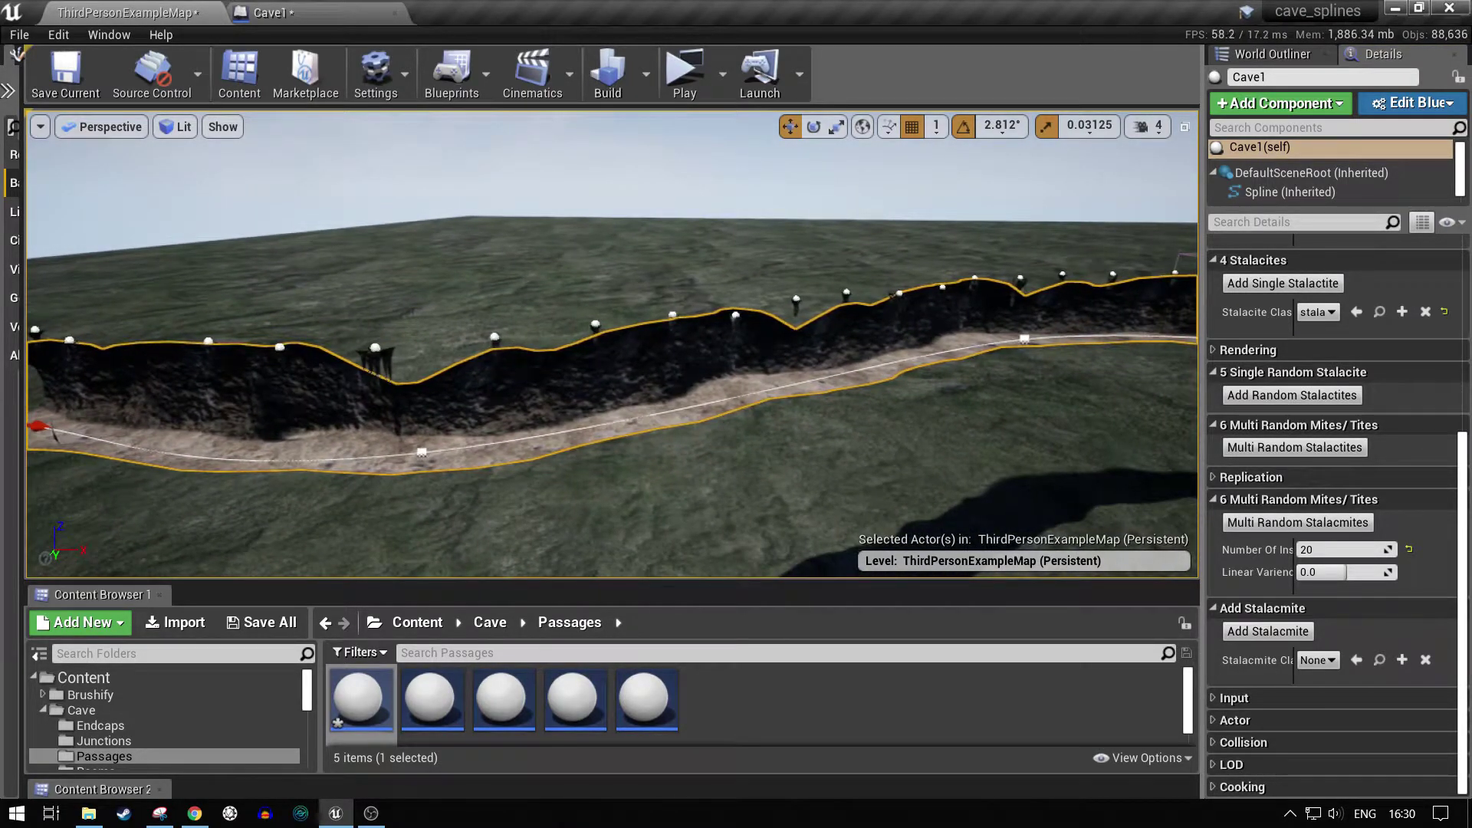
left_click(377, 362)
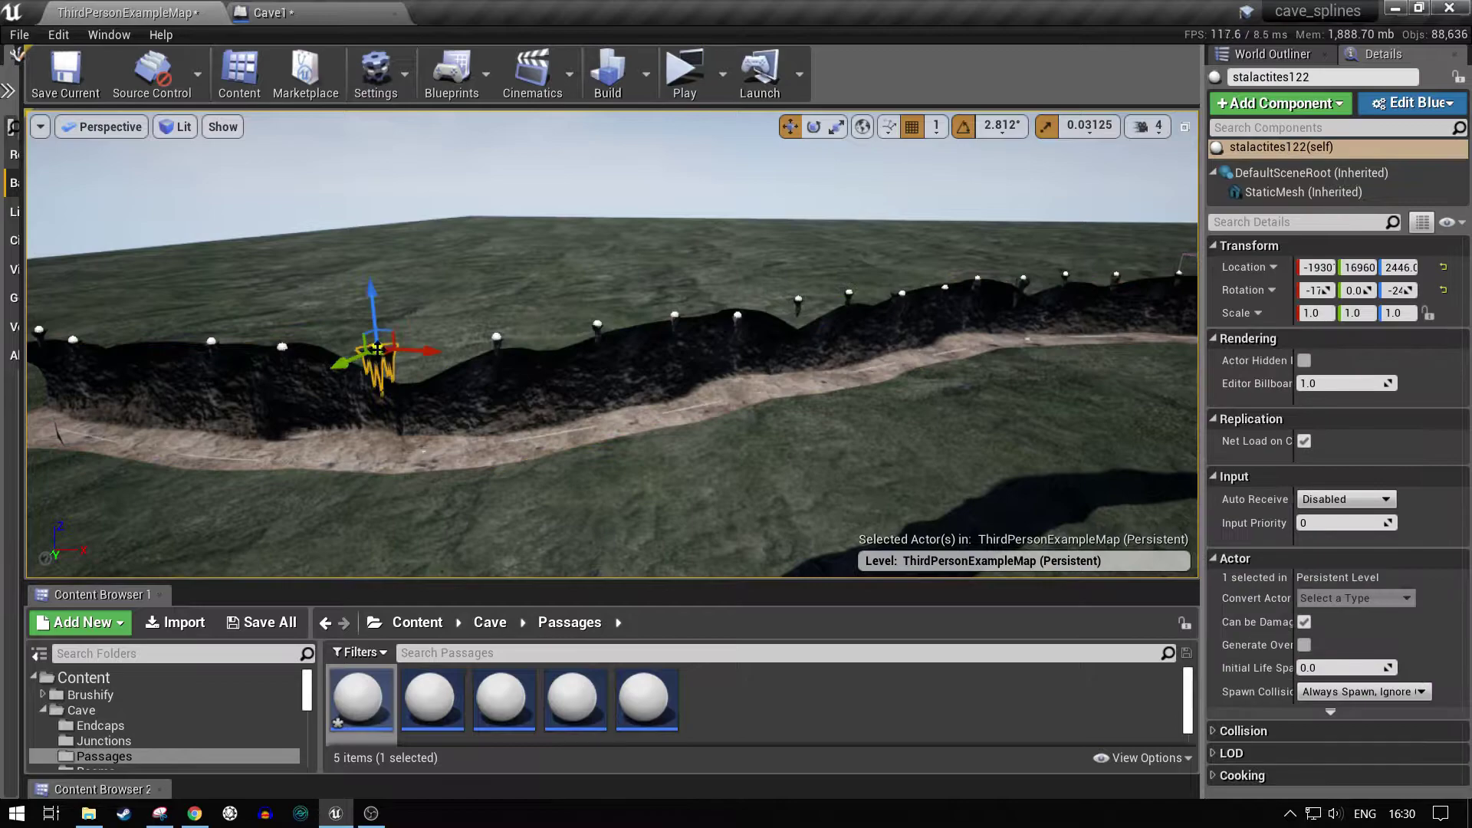
left_click_drag(369, 300, 384, 331)
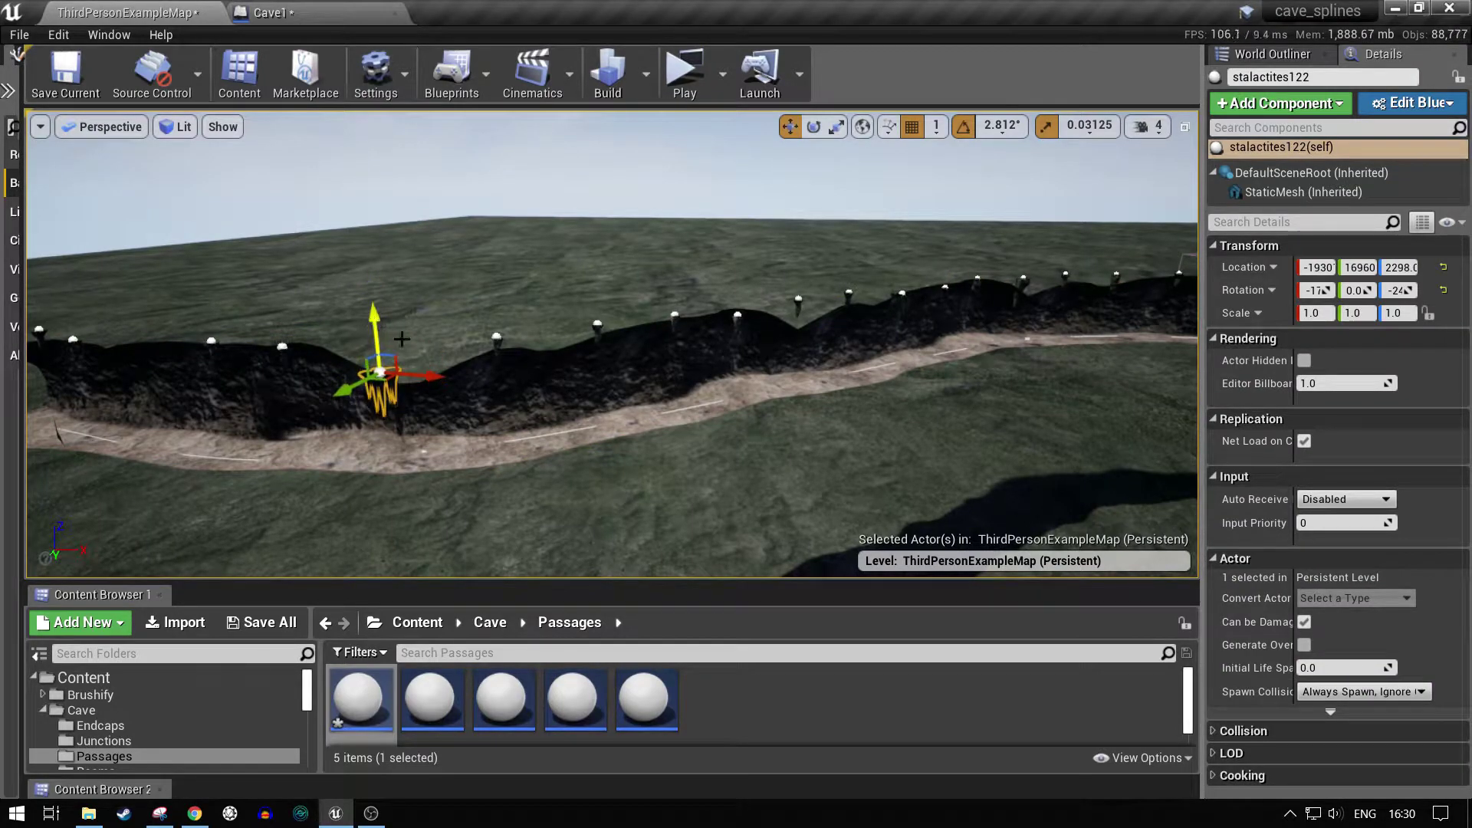
left_click(495, 338)
left_click_drag(492, 286, 515, 308)
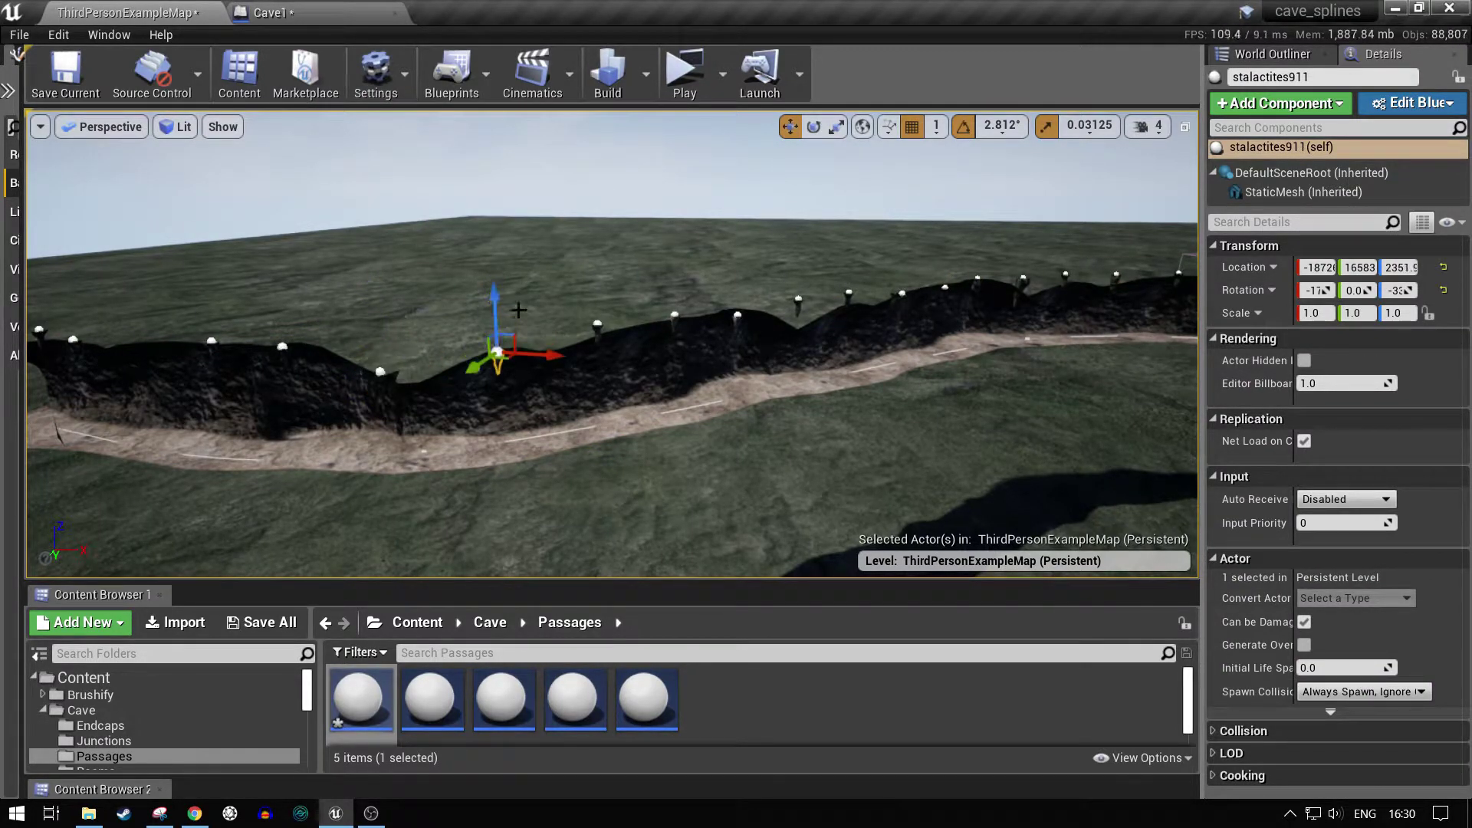
left_click(597, 324)
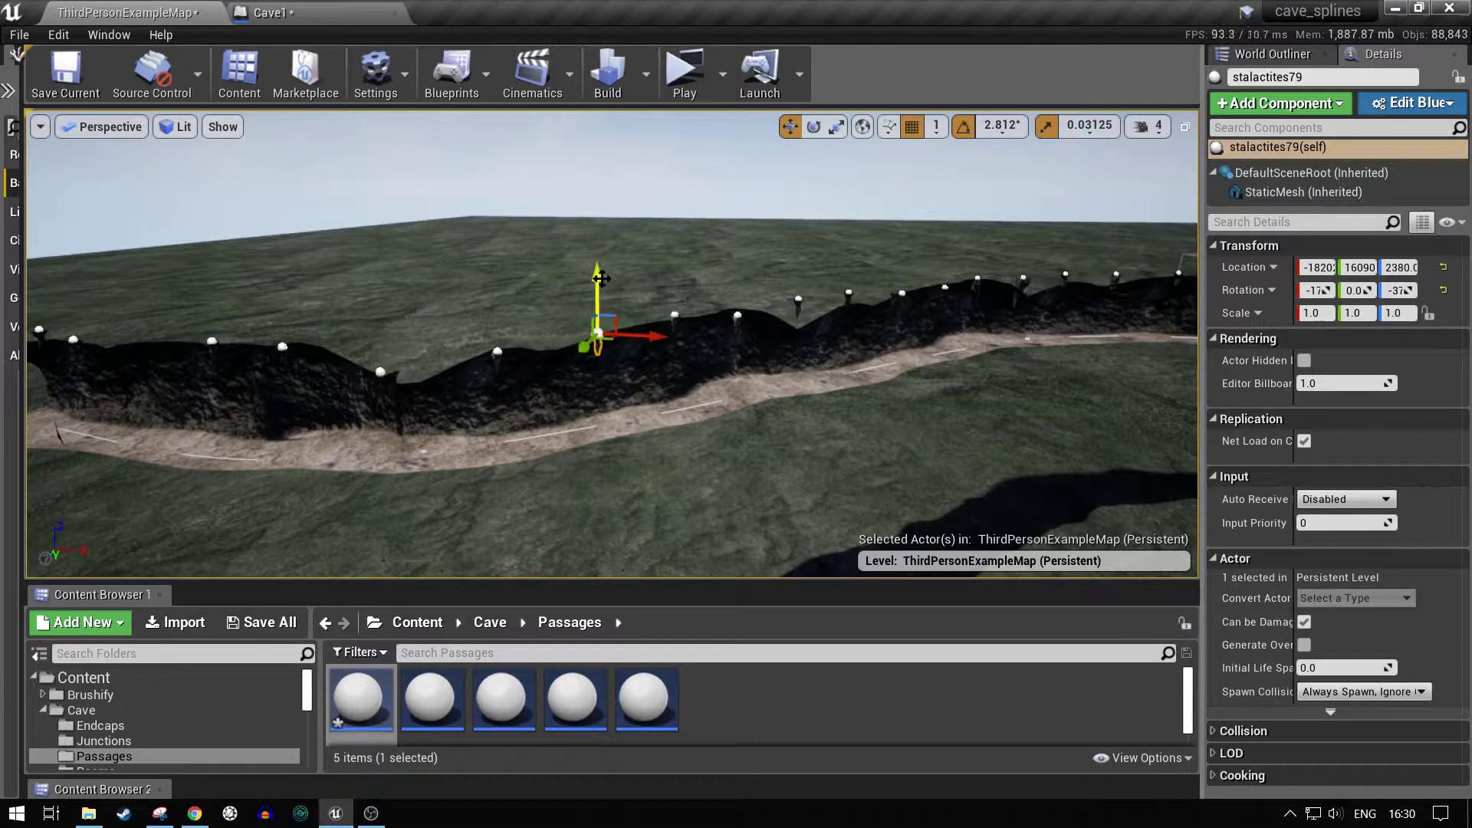
left_click(799, 298)
left_click(795, 296)
- Lower a stalactite farther along the passage and inspect the hanging stalactites from inside the tunnel
key("w")
right_click_drag(801, 274, 805, 157)
key("a")
key("d")
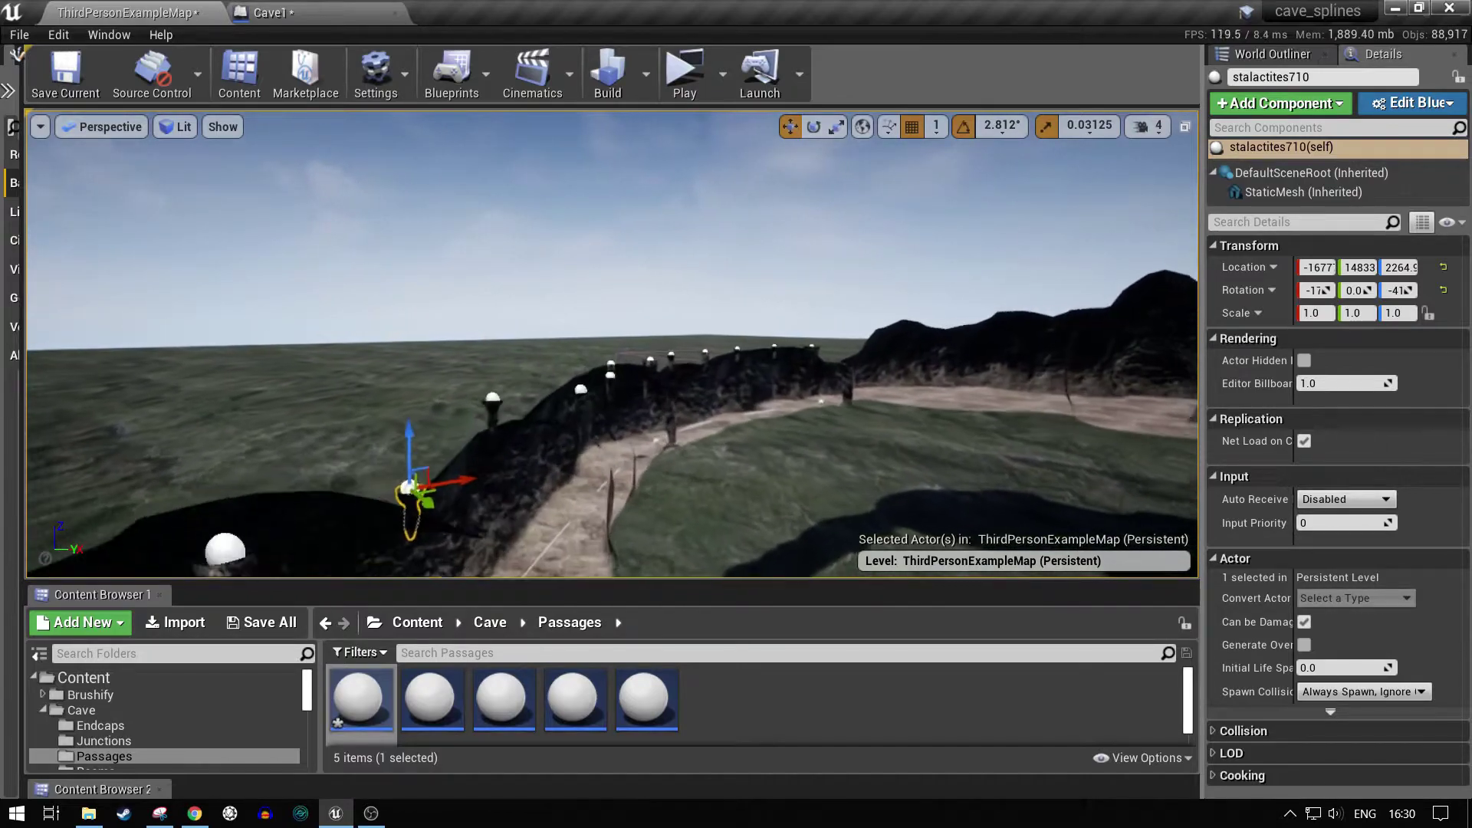
right_click_drag(843, 298, 921, 302)
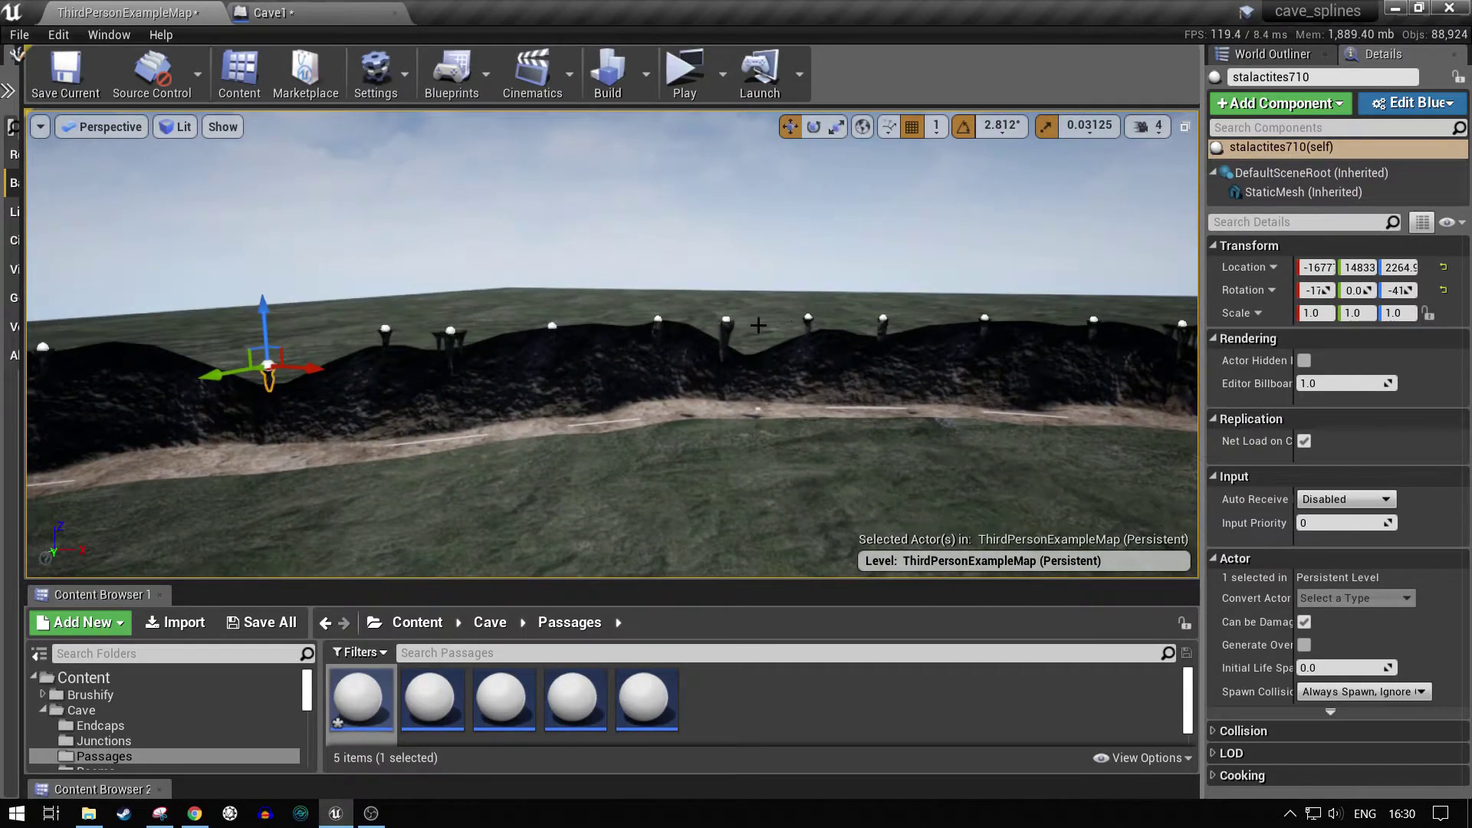
right_click_drag(752, 399, 950, 383)
mouse_move(596, 415)
right_mouse_down()
mouse_move(614, 407)
mouse_move(619, 432)
mouse_move(568, 442)
mouse_move(575, 427)
right_mouse_up()
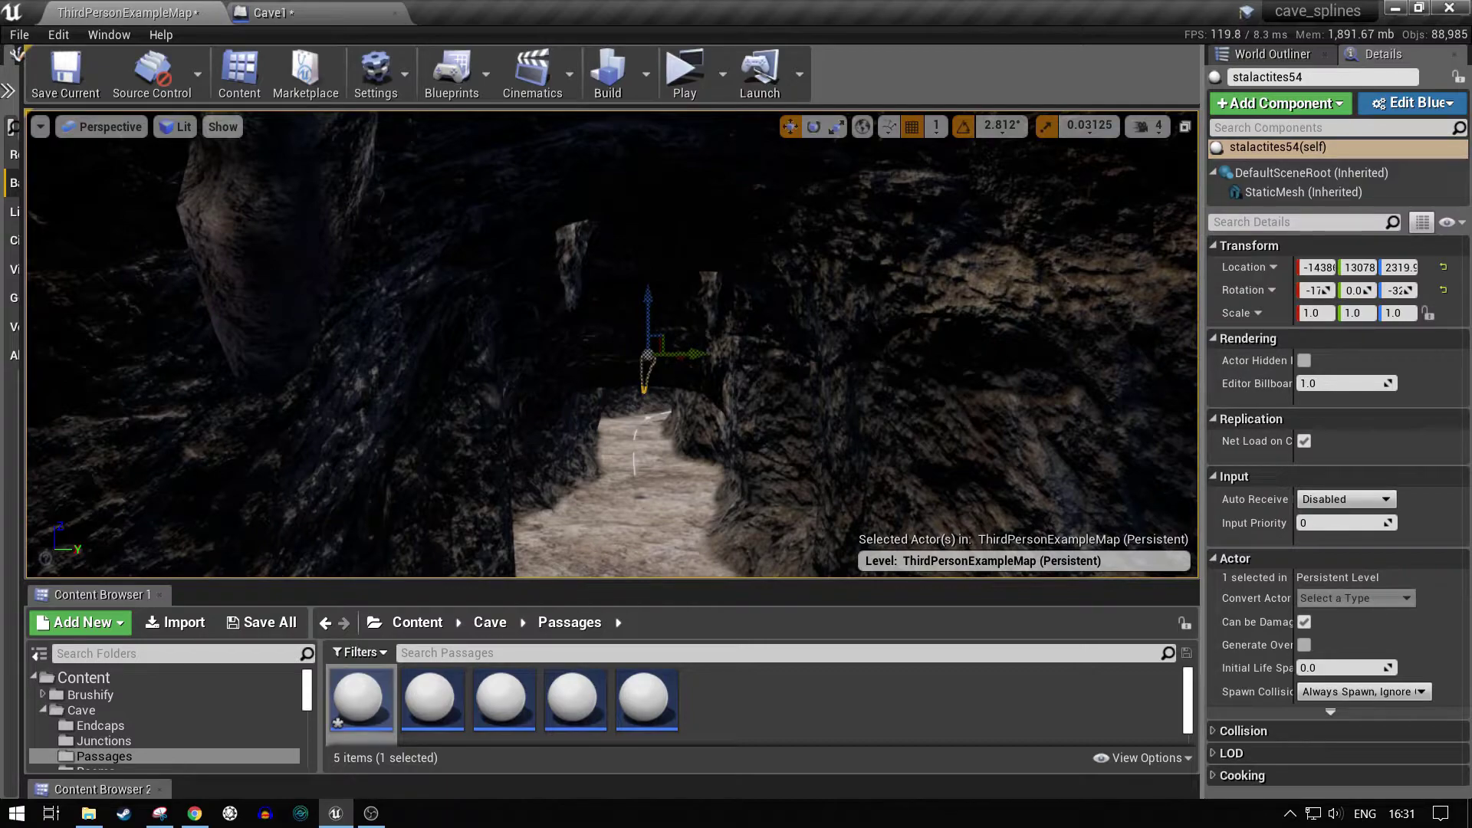
right_click_drag(575, 427, 572, 418)
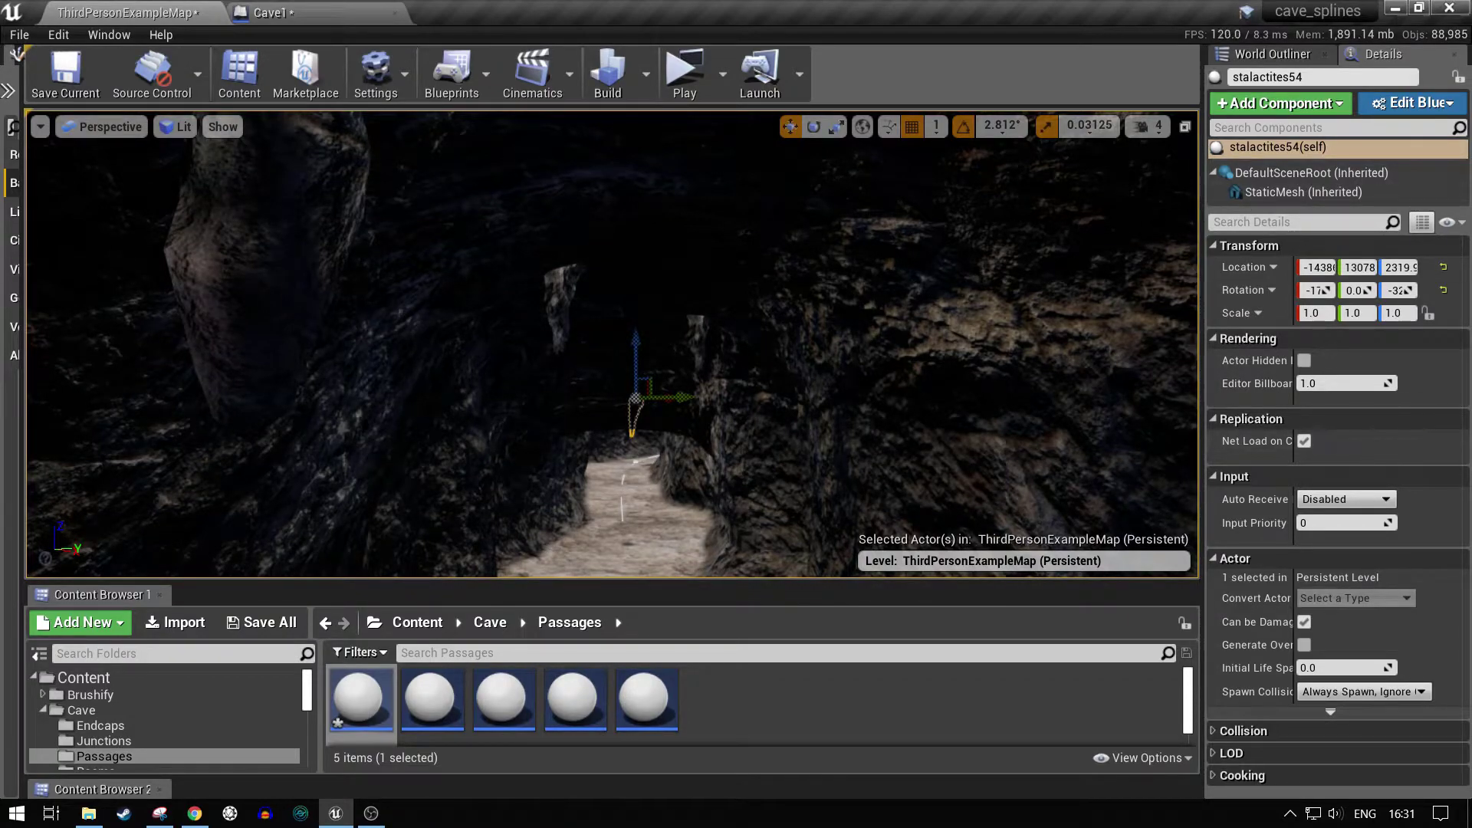
- Select the Cave1 passage, set its linear variance to about 22.86 and generate multiple random stalagmites
left_click(959, 430)
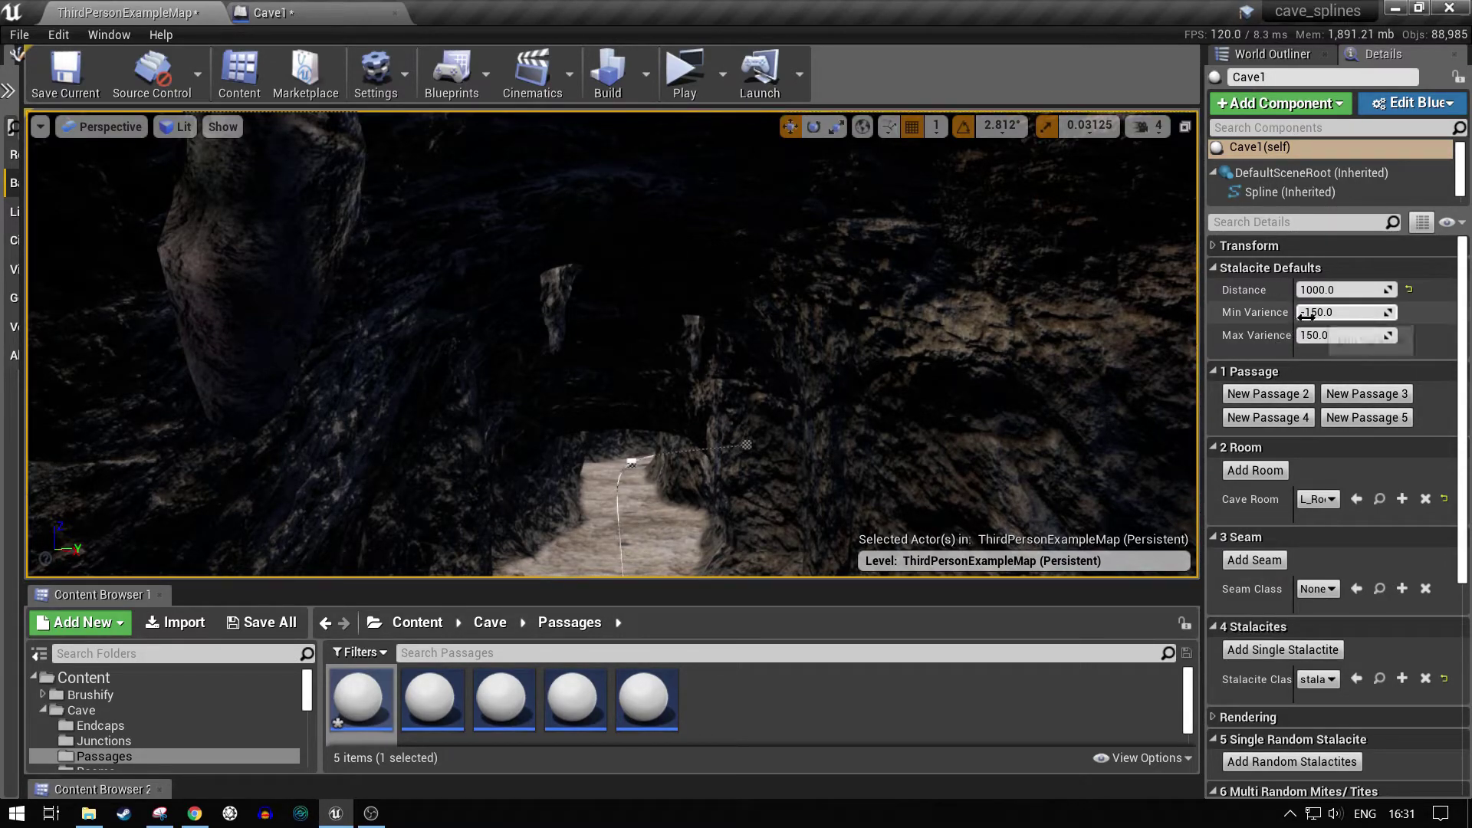
right_click_drag(964, 338, 820, 380)
key("s")
key("d")
key("a")
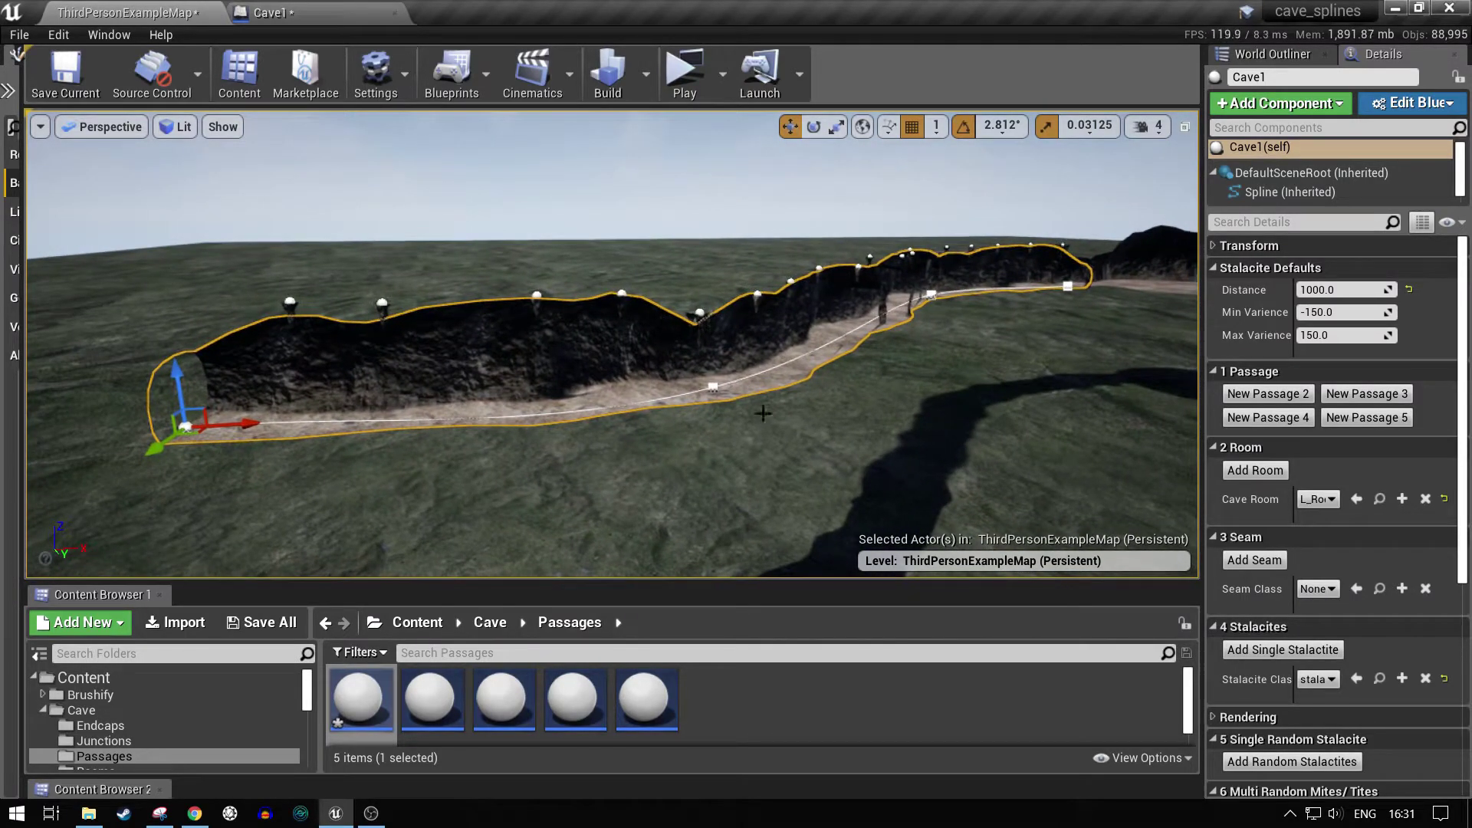
scroll(1386, 500, "down", 5)
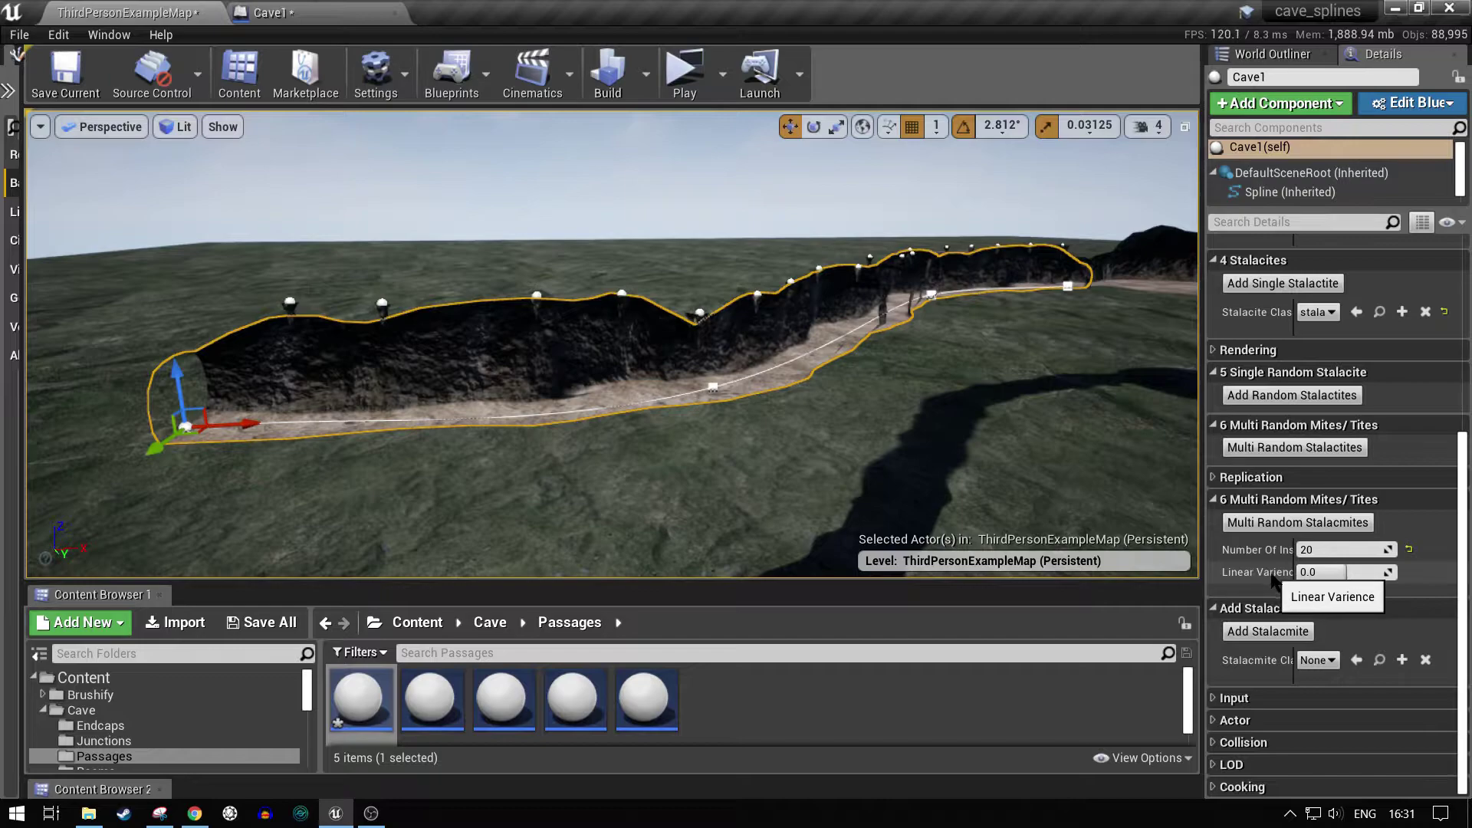
left_click_drag(1362, 572, 1304, 572)
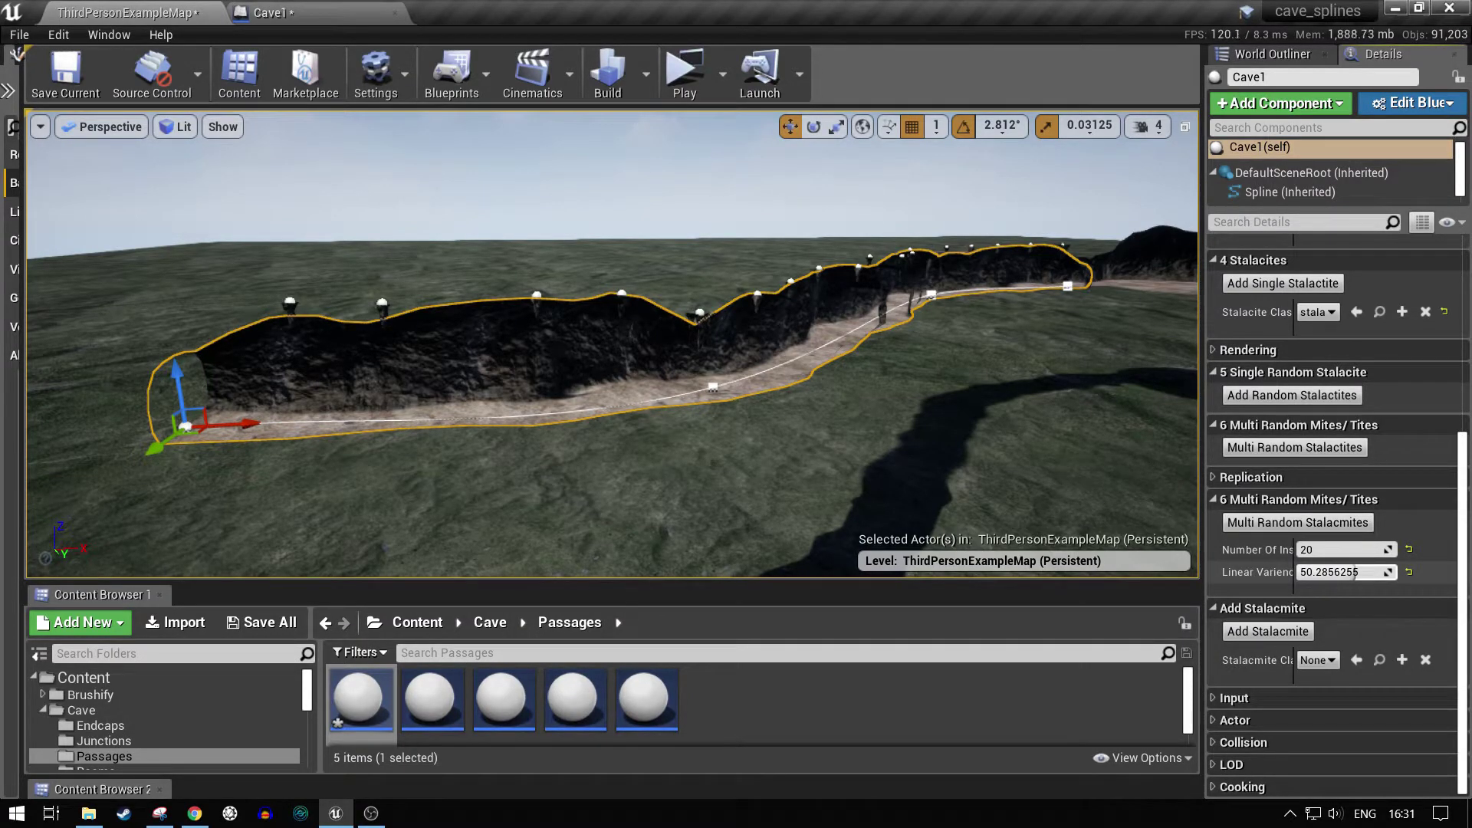
left_click_drag(1355, 574, 1351, 572)
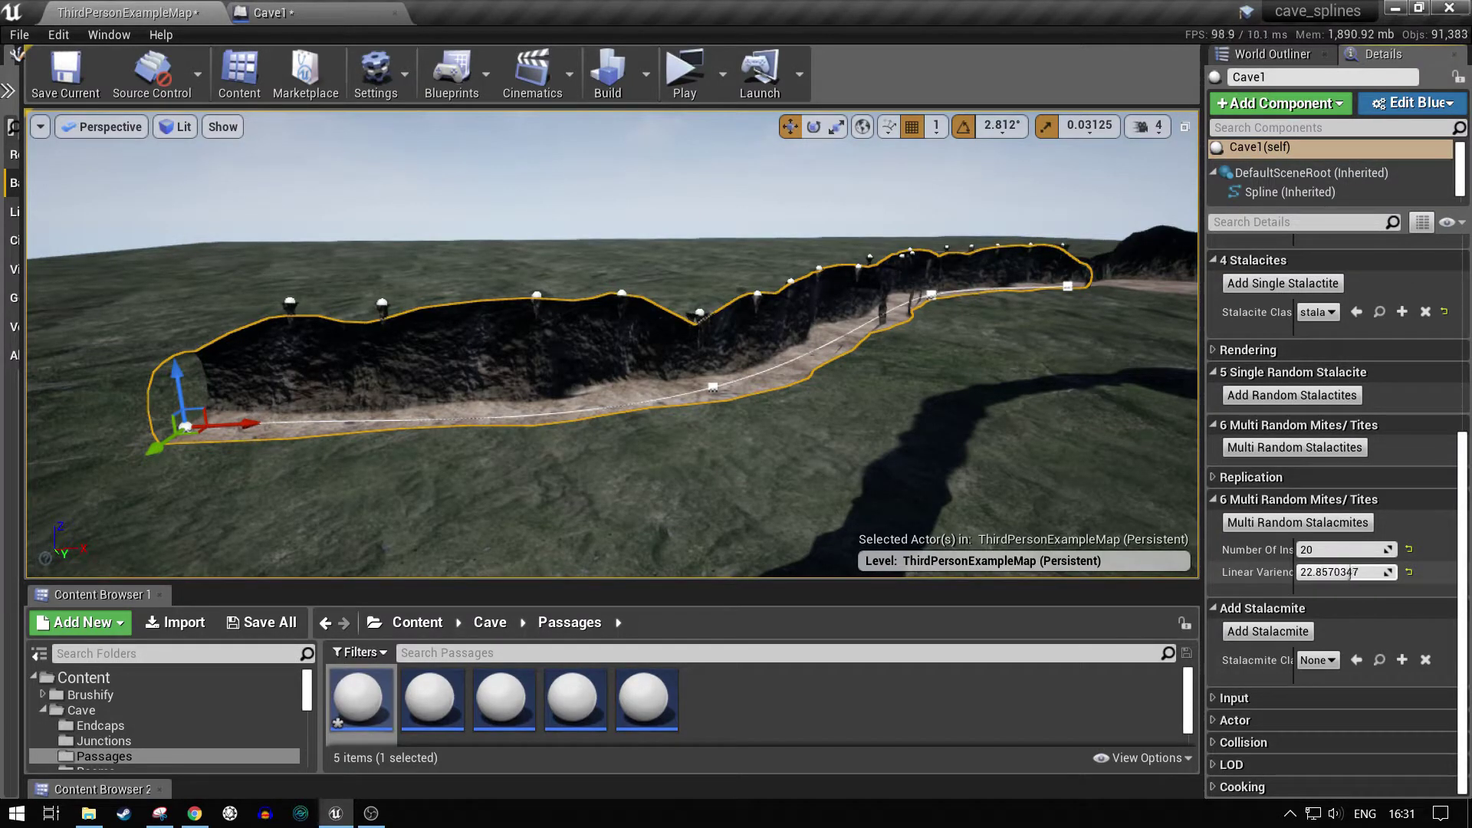
left_click(1296, 523)
- Select the stalagmite nearest the passage's open end and stretch it vertically to a Z scale of about 2.53
right_click_drag(1047, 467, 1011, 470)
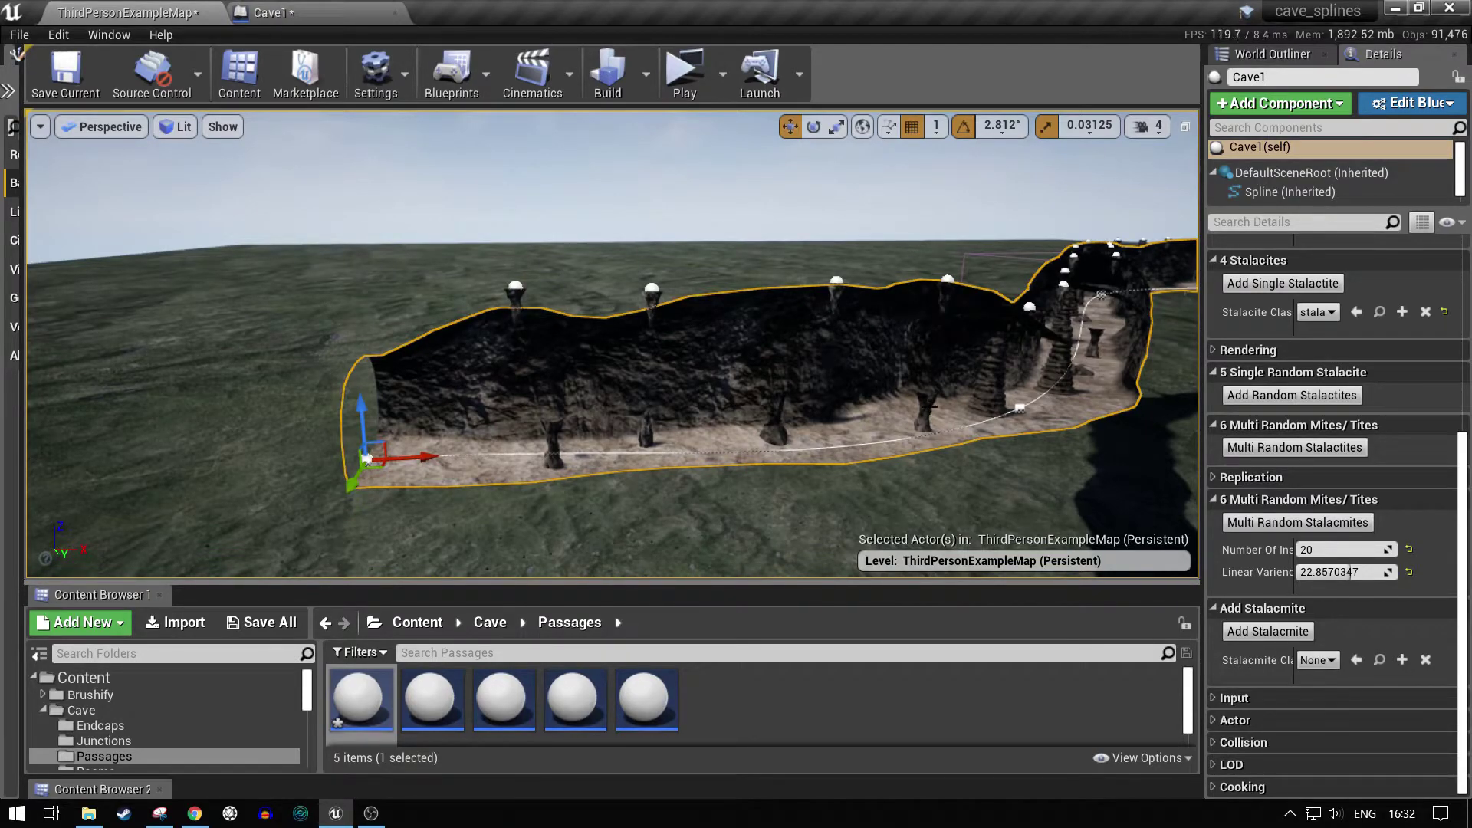
key("d")
right_click_drag(669, 426, 607, 388)
key("a")
key("w")
left_click(606, 390)
right_click_drag(712, 396, 691, 365)
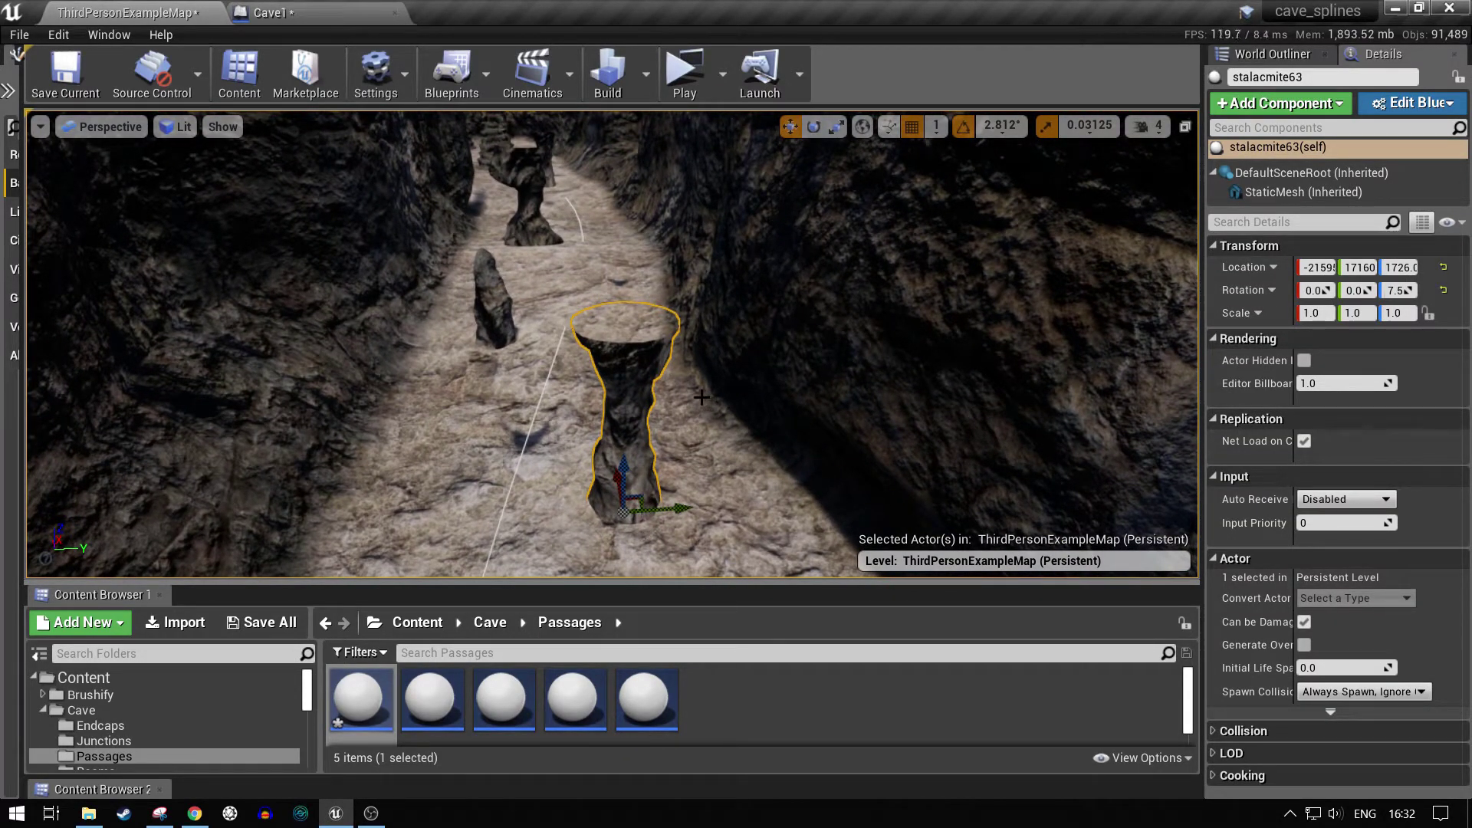
key("r")
left_click_drag(625, 465, 625, 367)
- Widen the stretched stalagmite at its base by scaling it horizontally
mouse_move(625, 461)
right_mouse_down()
mouse_move(617, 337)
mouse_move(616, 445)
right_mouse_up()
left_click_drag(637, 533, 637, 520)
right_click_drag(640, 491, 766, 507)
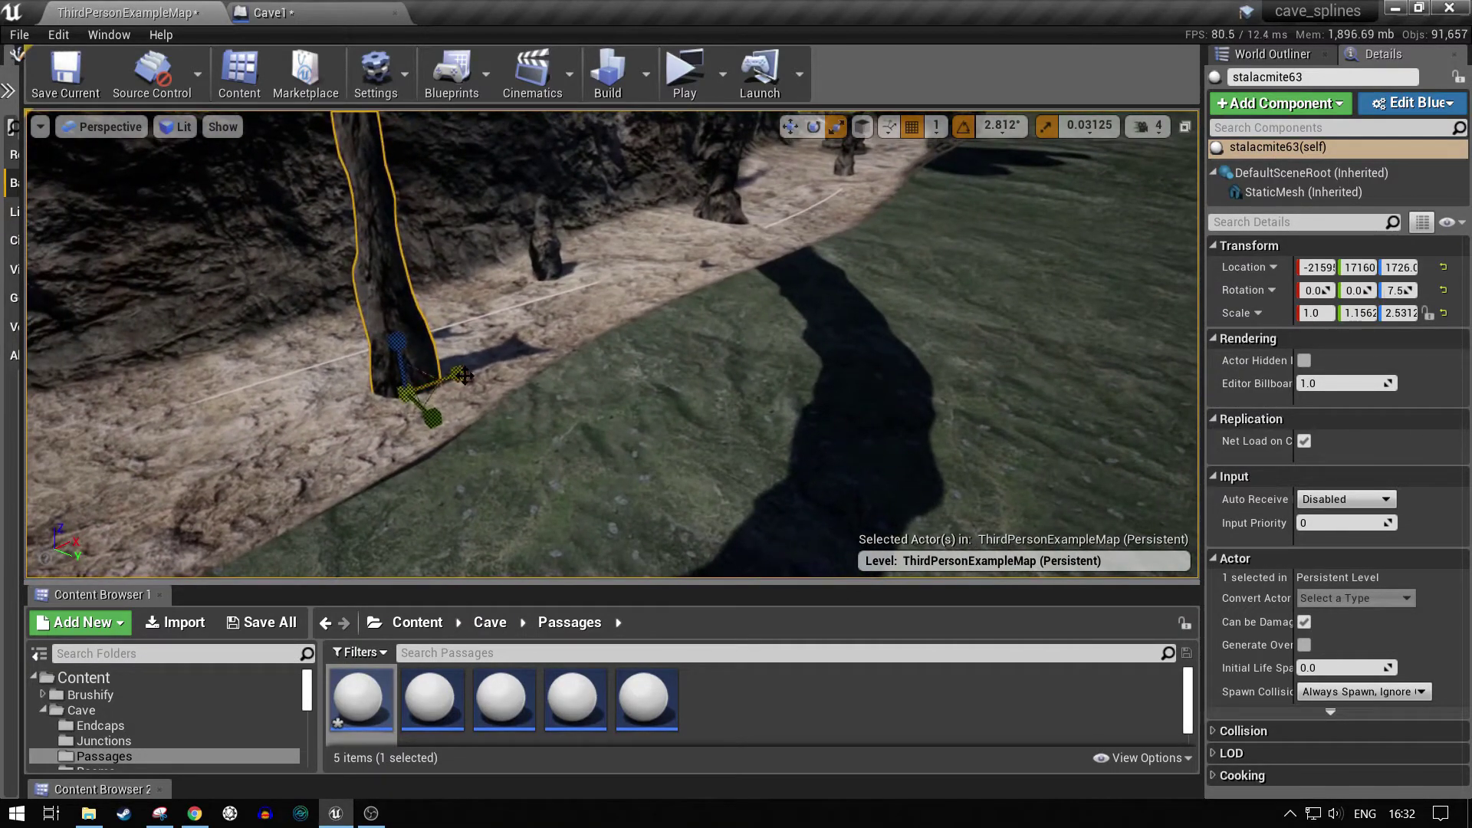
left_click_drag(458, 374, 451, 377)
- Delete the wide-topped stalagmite blocking the middle of the passage and the smaller one standing behind it
right_click_drag(451, 377, 372, 368)
key("w")
left_click(702, 440)
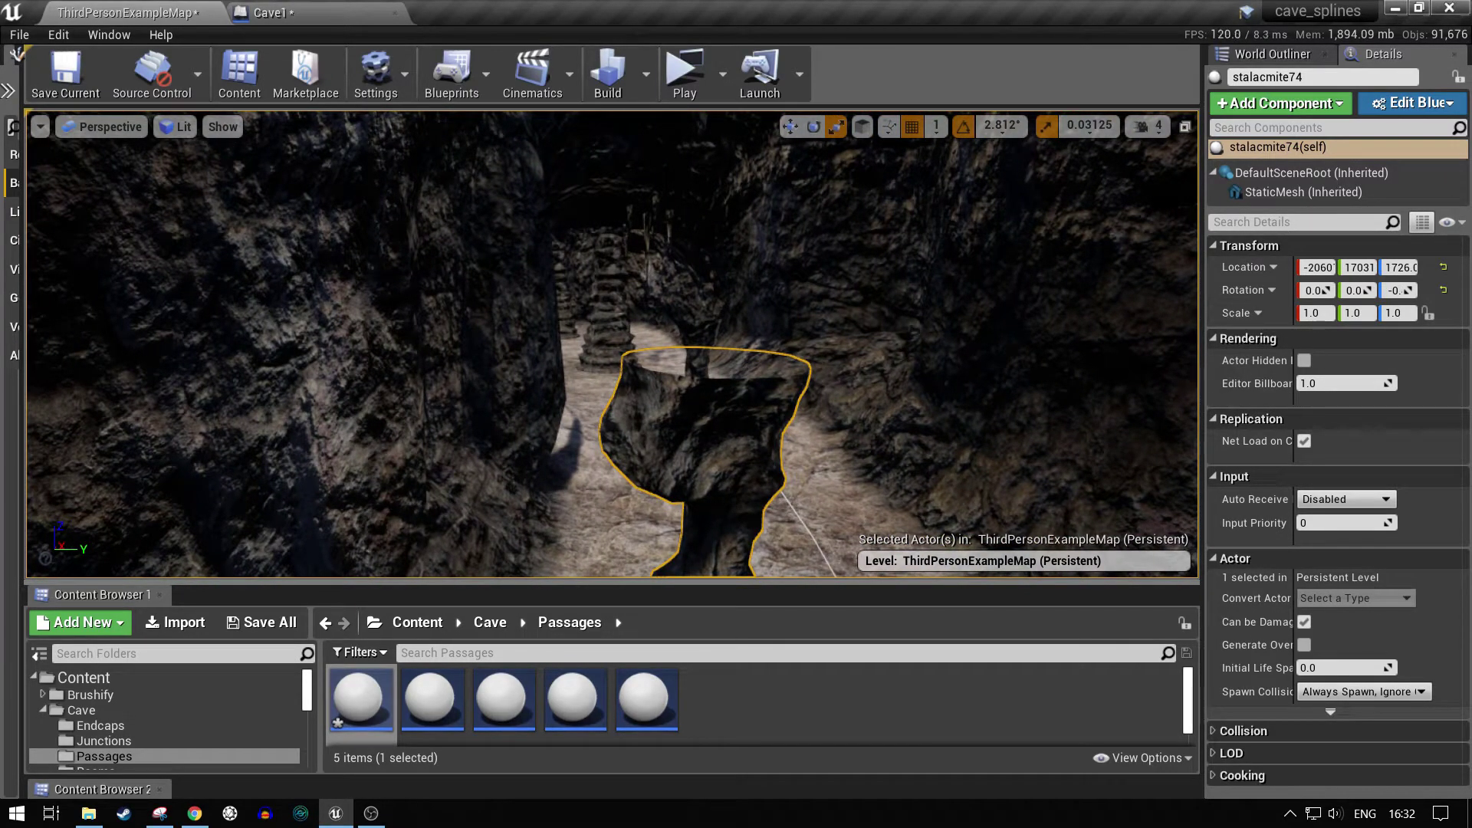
key("Delete")
left_click(699, 386)
key("Delete")
- Select the Cave1 passage from outside and review its passage, room, seam, stalactite and stalagmite generation options
right_click_drag(778, 494, 738, 493)
left_click(735, 381)
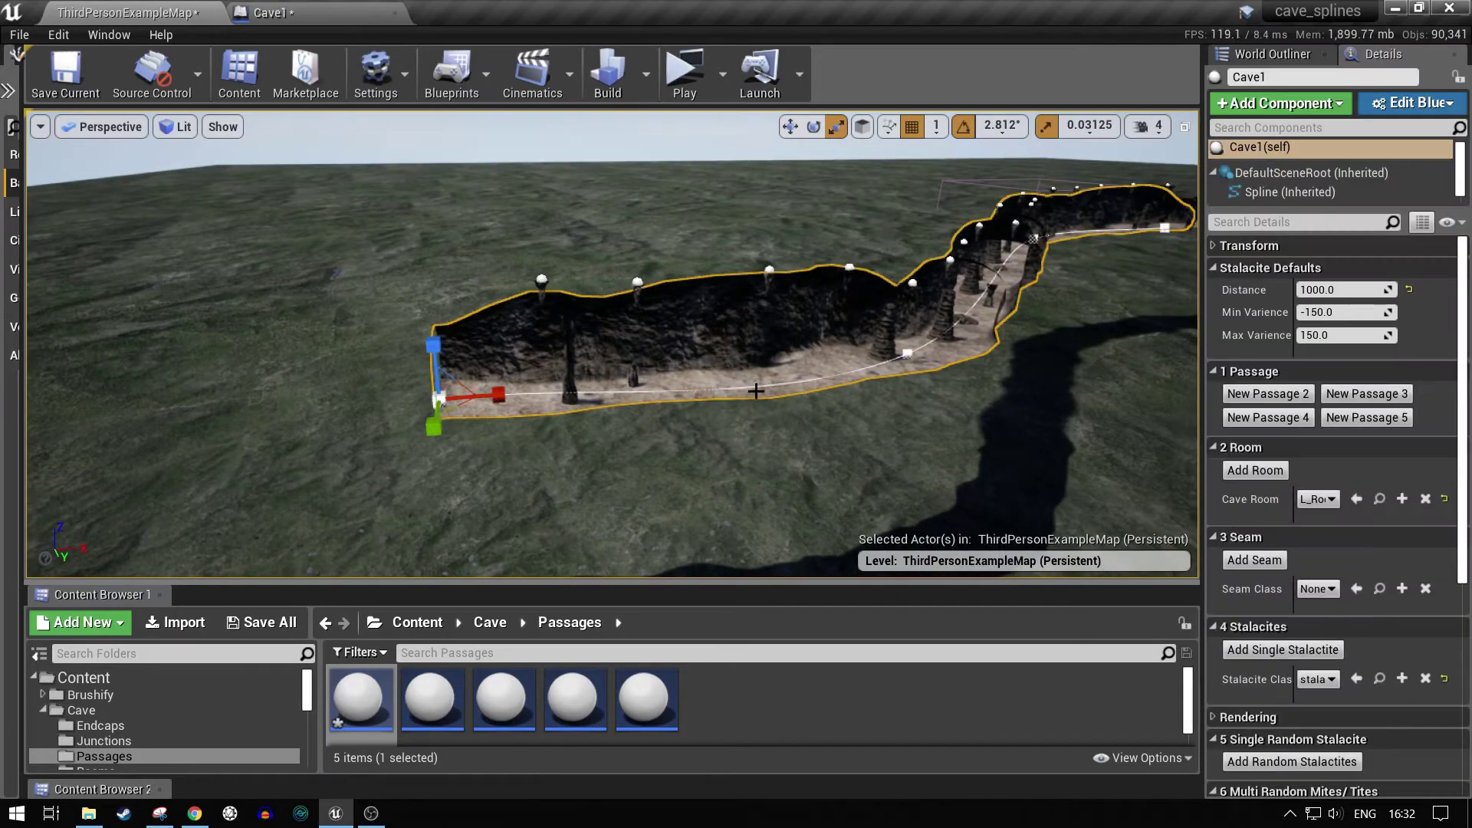
scroll(1410, 545, "down", 5)
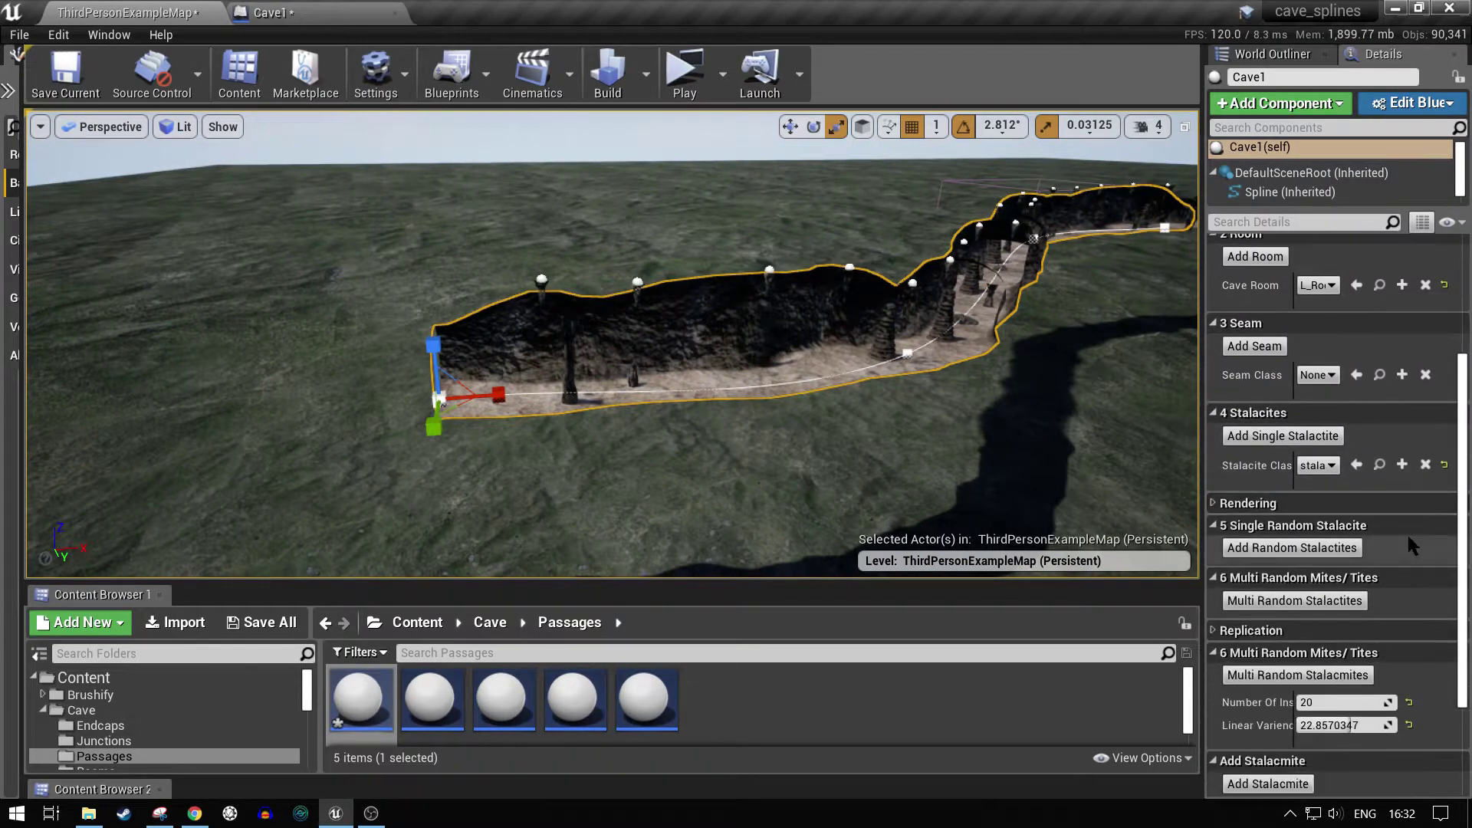
scroll(1408, 535, "up", 5)
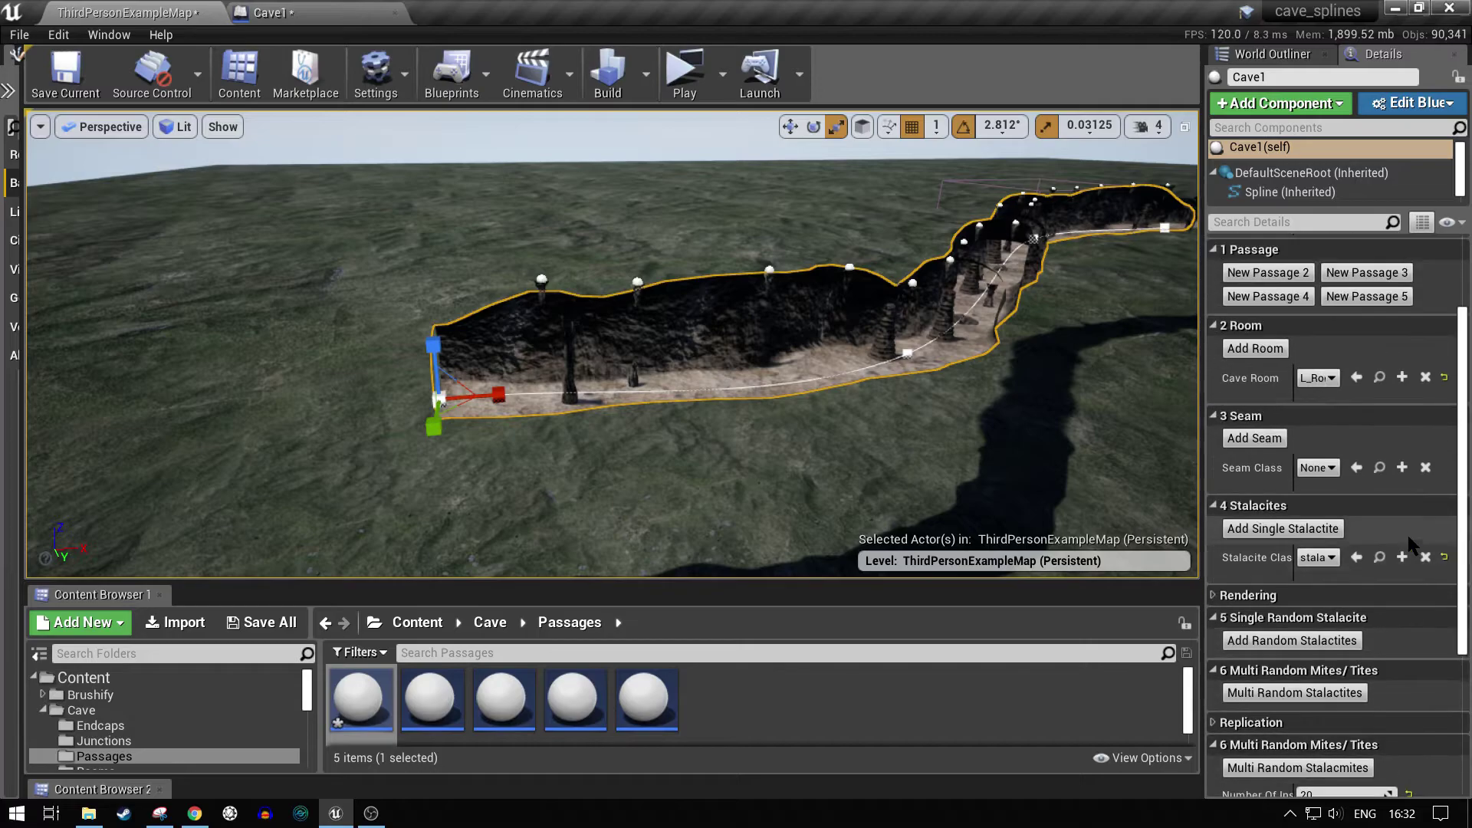
- Inspect the whole cave layout from outside and above, selecting the L_Room5 room and the Cave1 passage in turn
right_click_drag(613, 345, 717, 318)
left_click(807, 291)
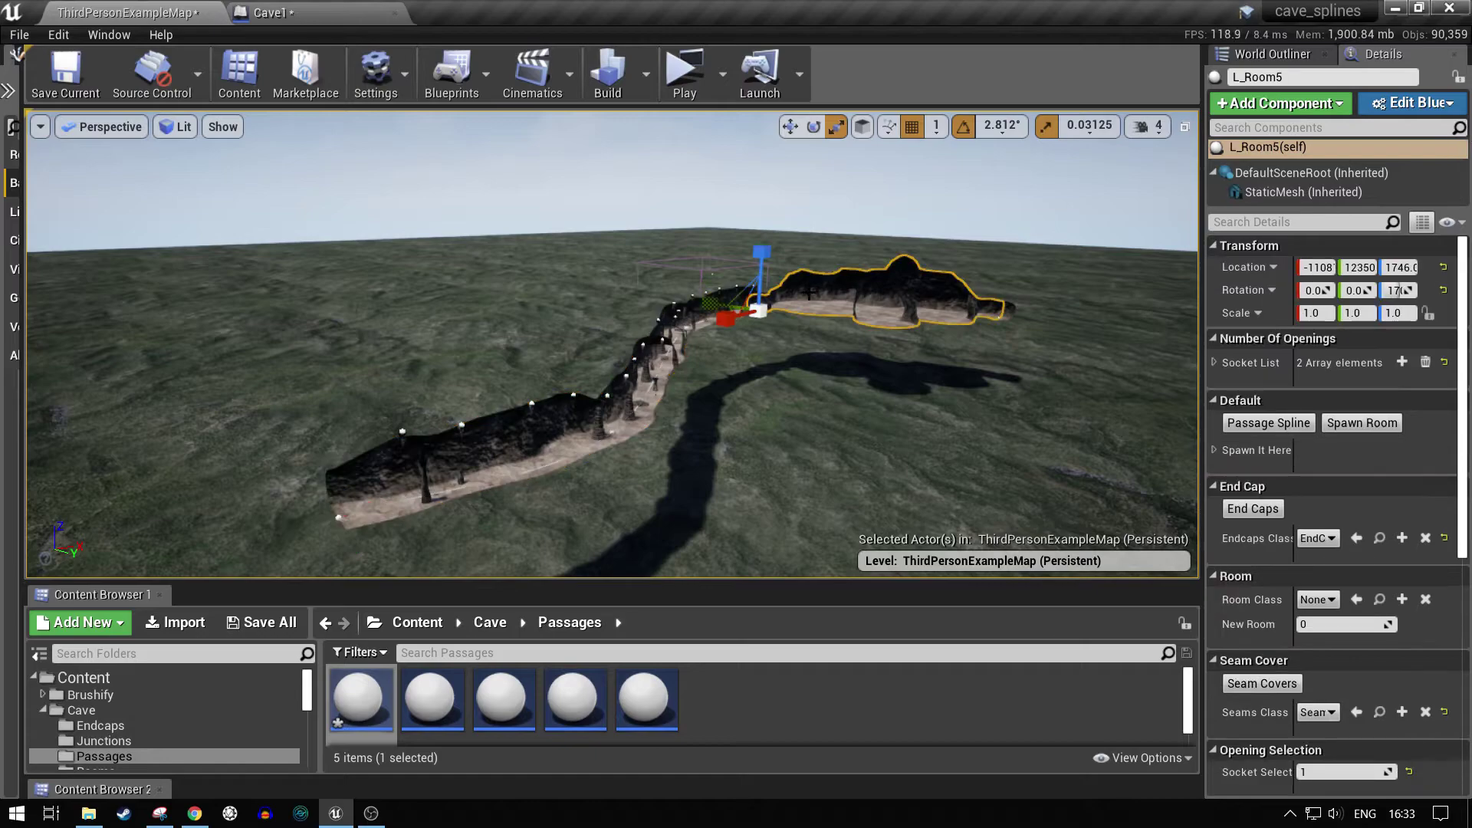
right_click_drag(877, 411, 857, 415)
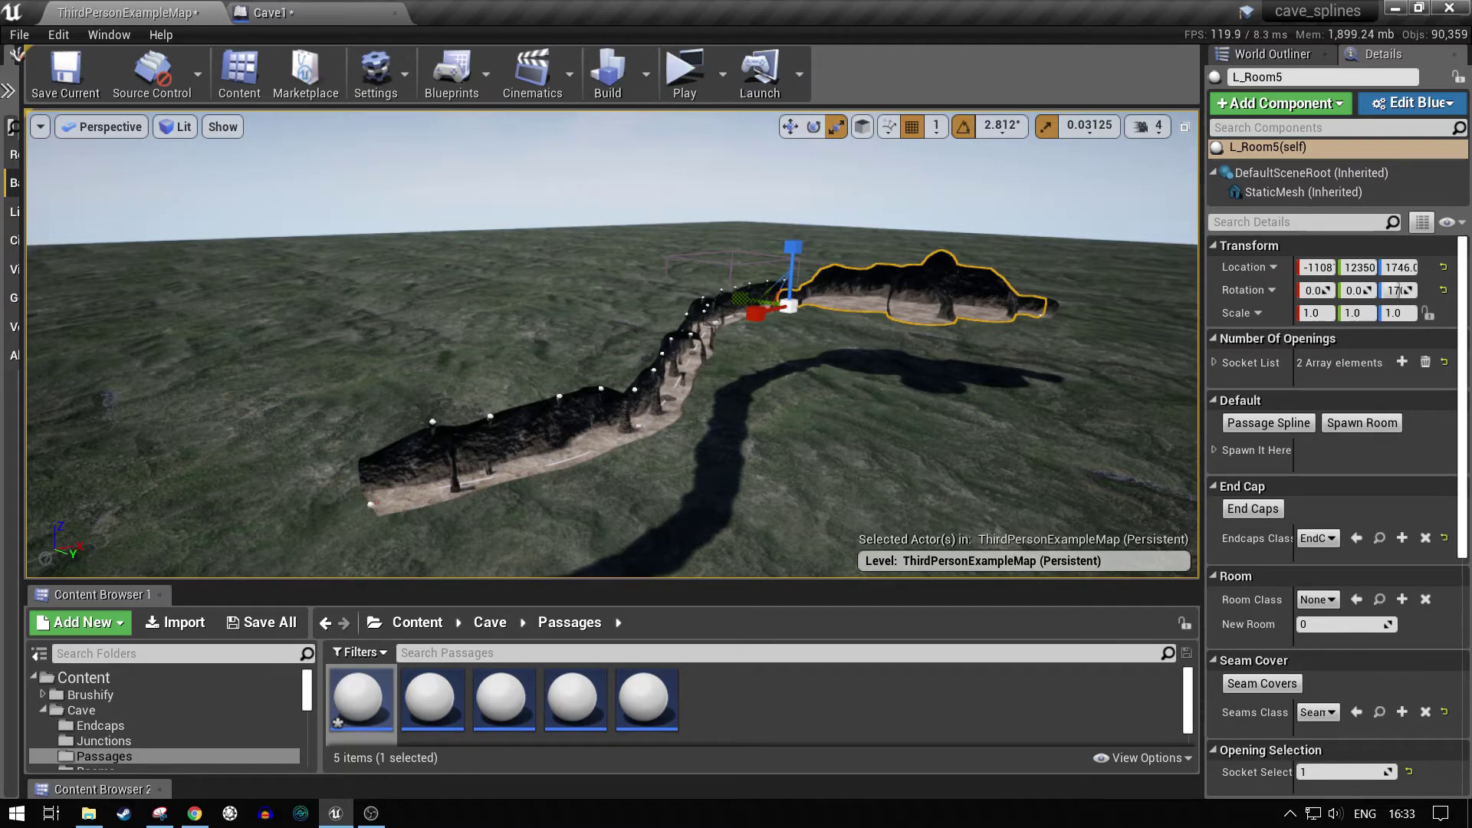
right_click_drag(867, 408, 863, 413)
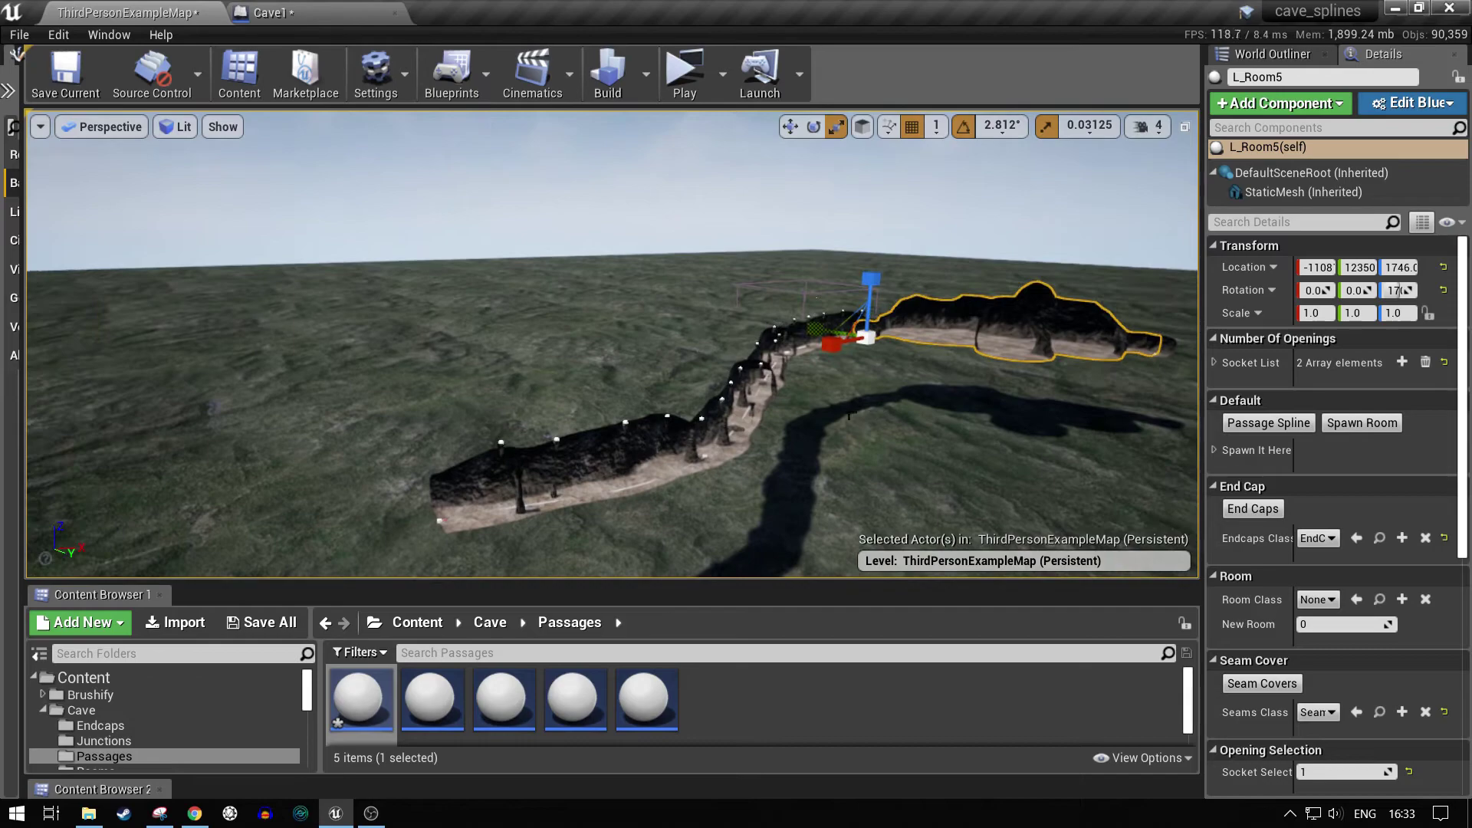
left_click(602, 464)
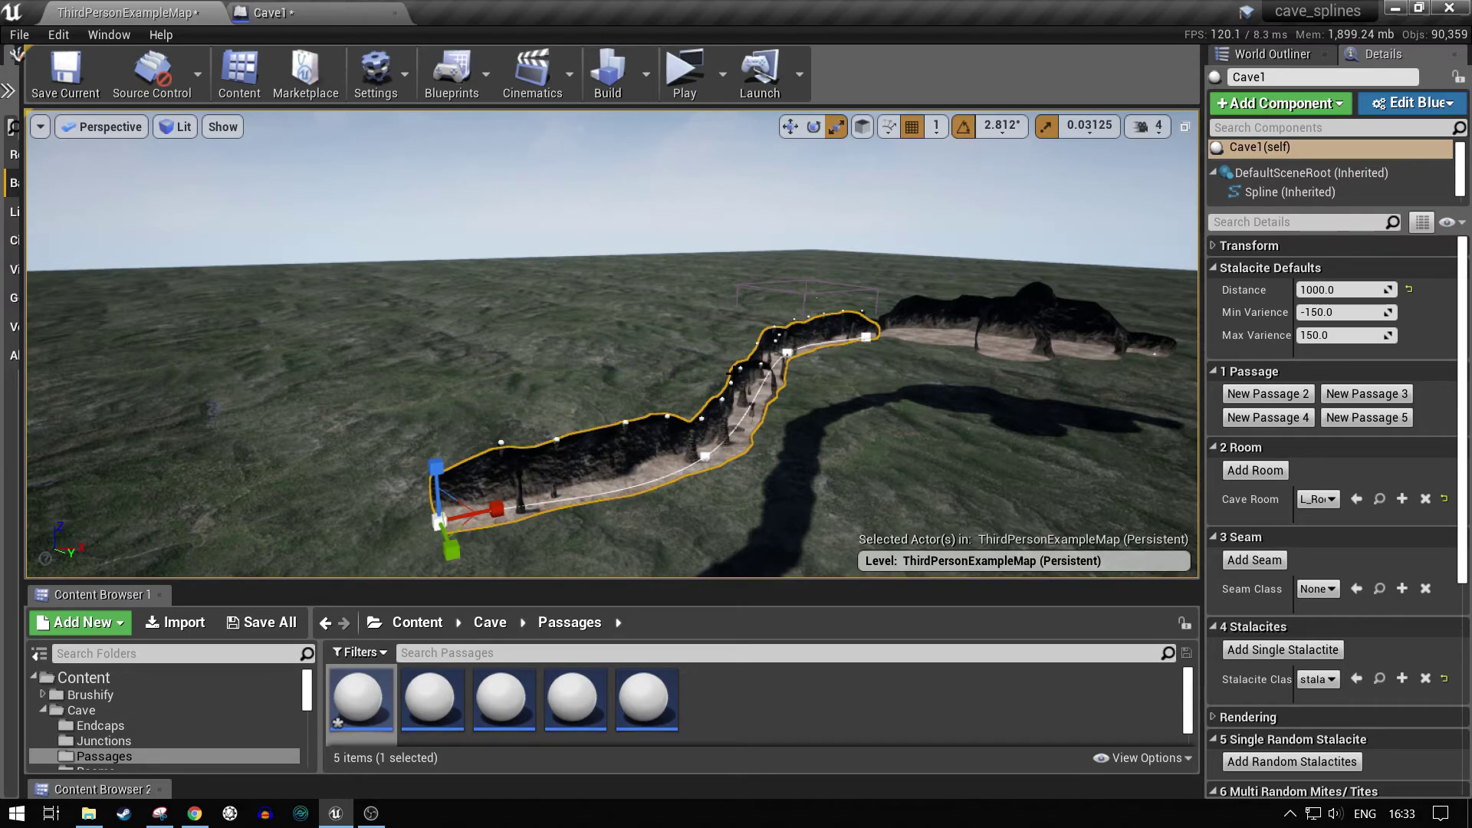
right_click_drag(795, 465, 895, 464)
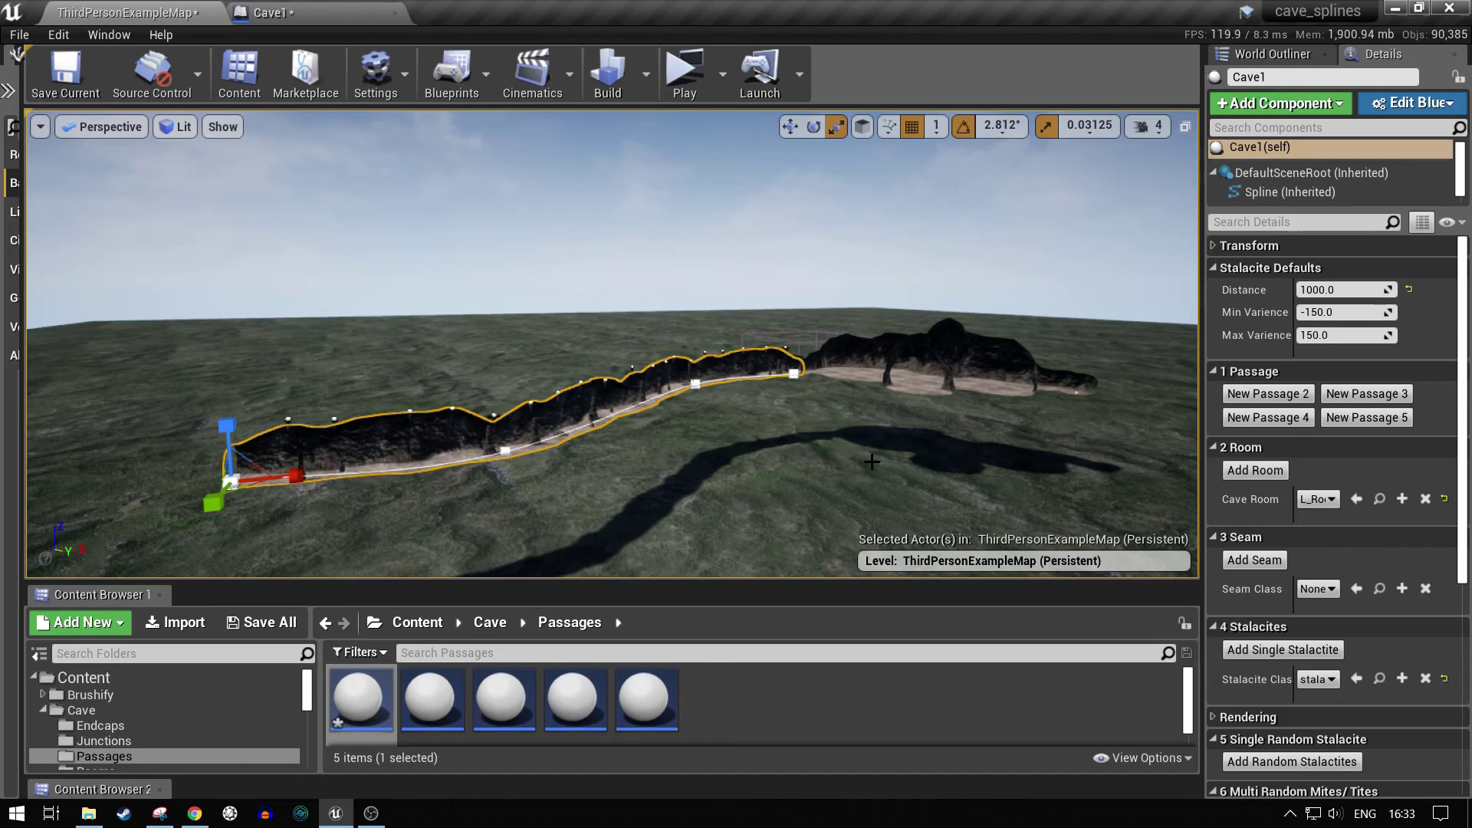
right_click_drag(874, 470, 905, 480)
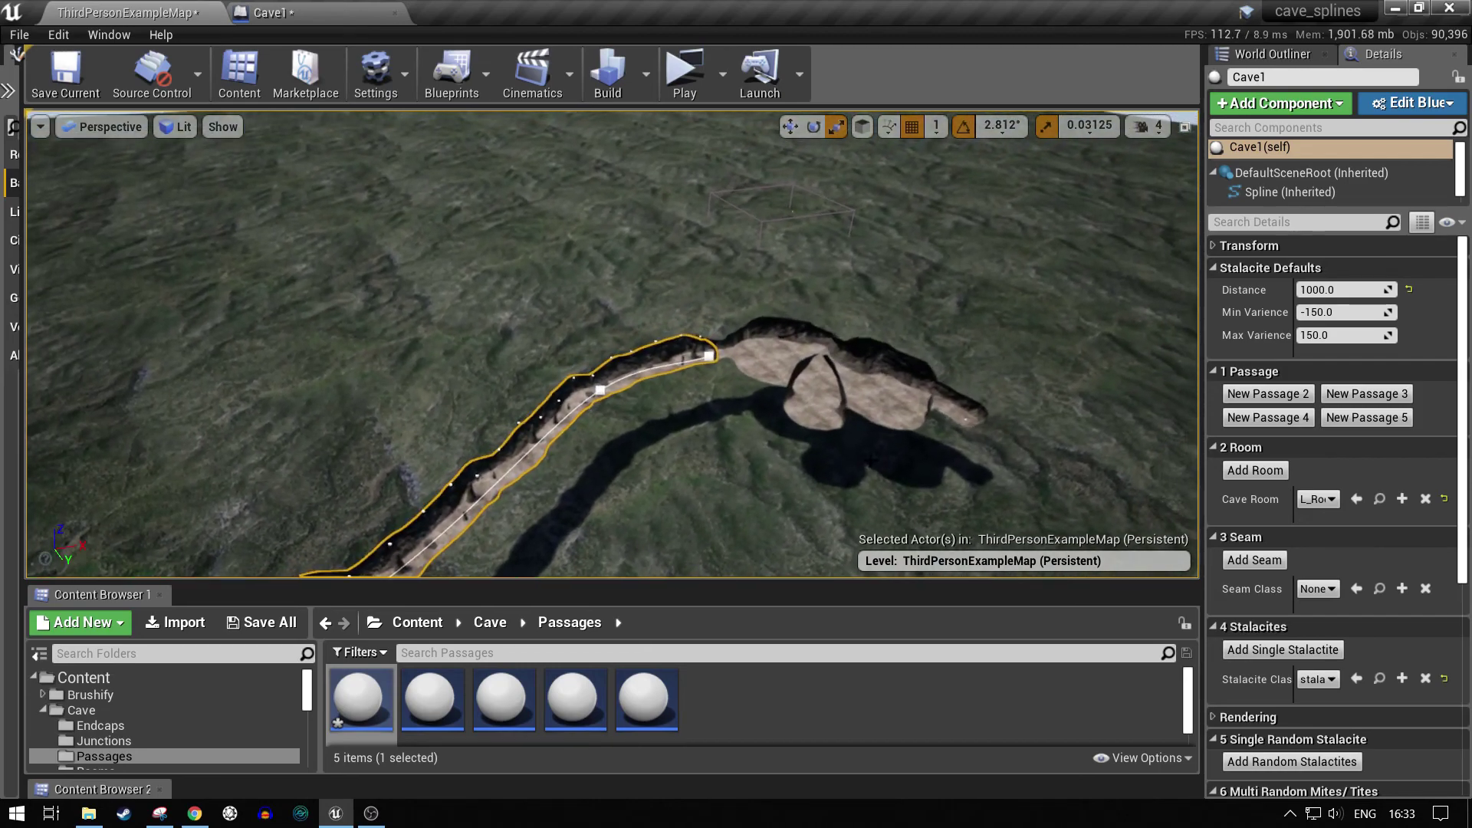
mouse_move(381, 819)
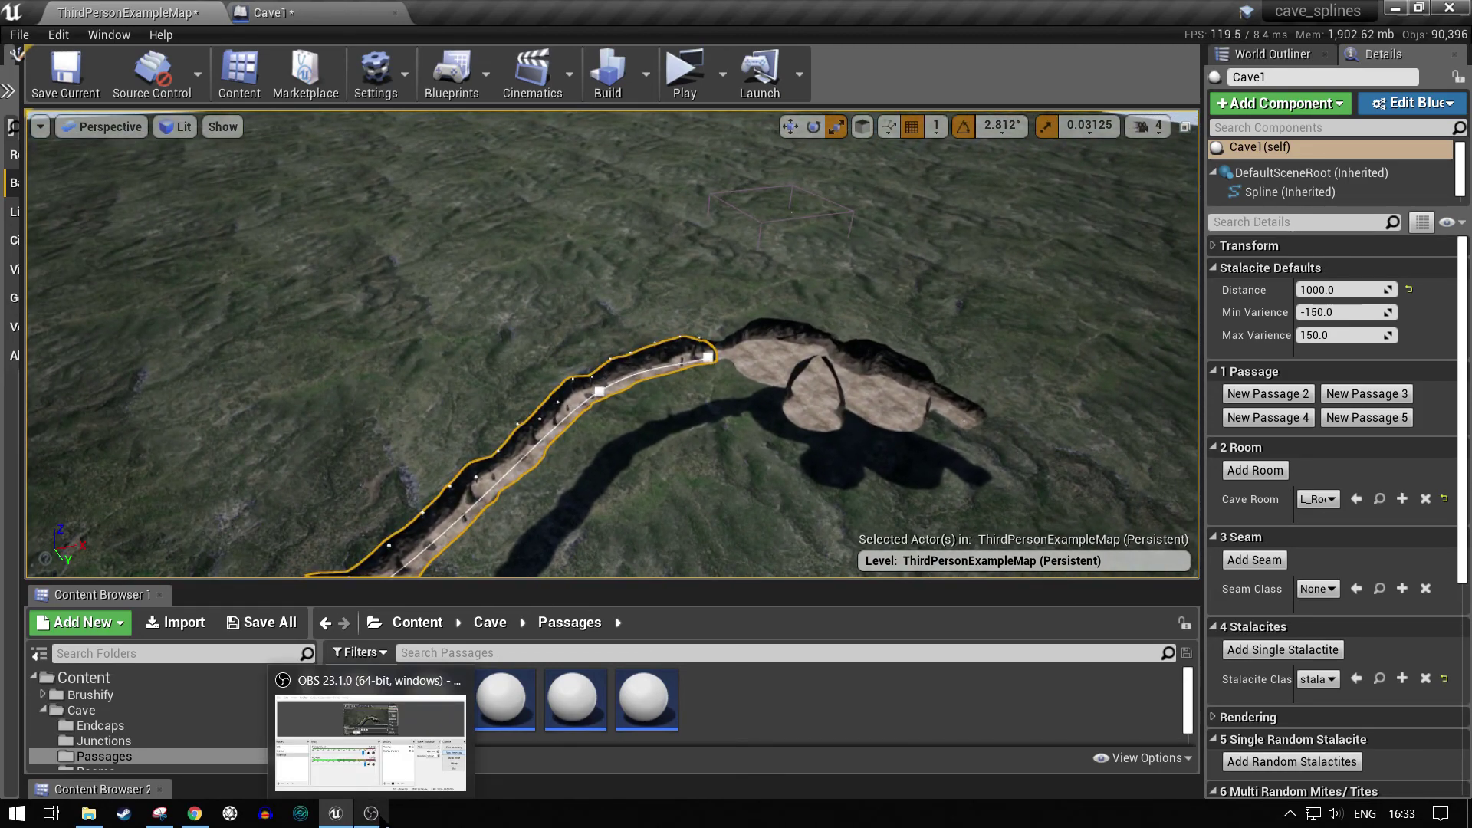